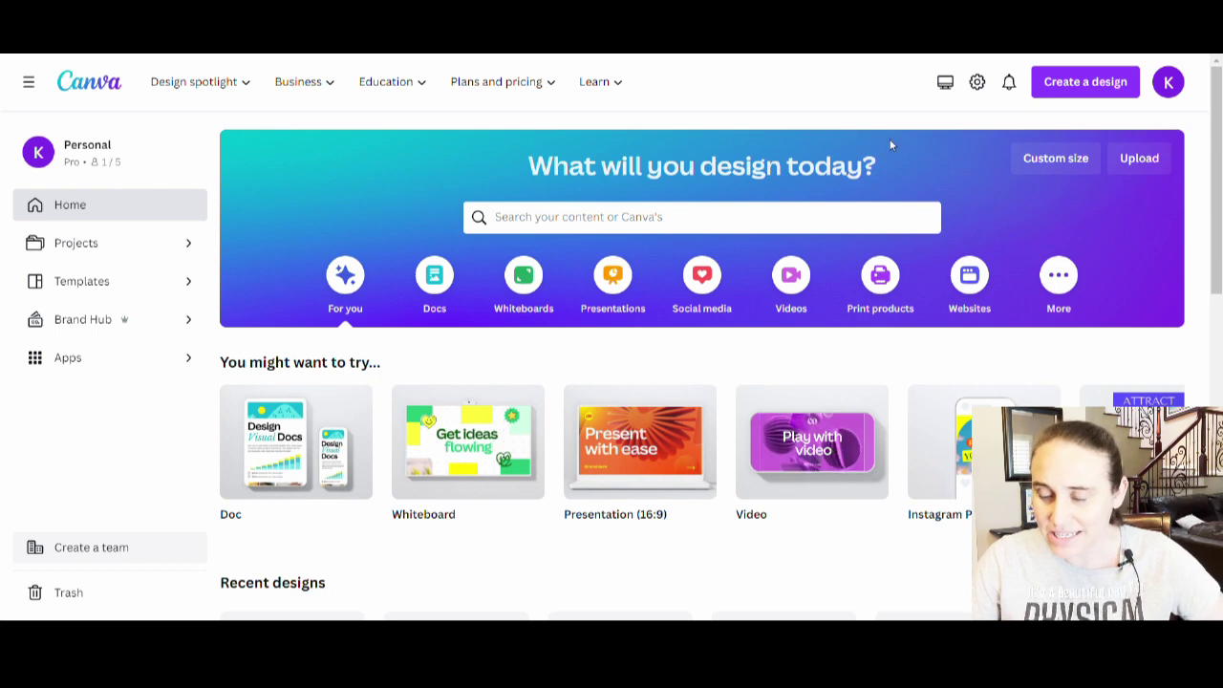
# Create a custom-size design of 4500 × 5400 px and set its page background to solid black.
pyautogui.click(1055, 160)
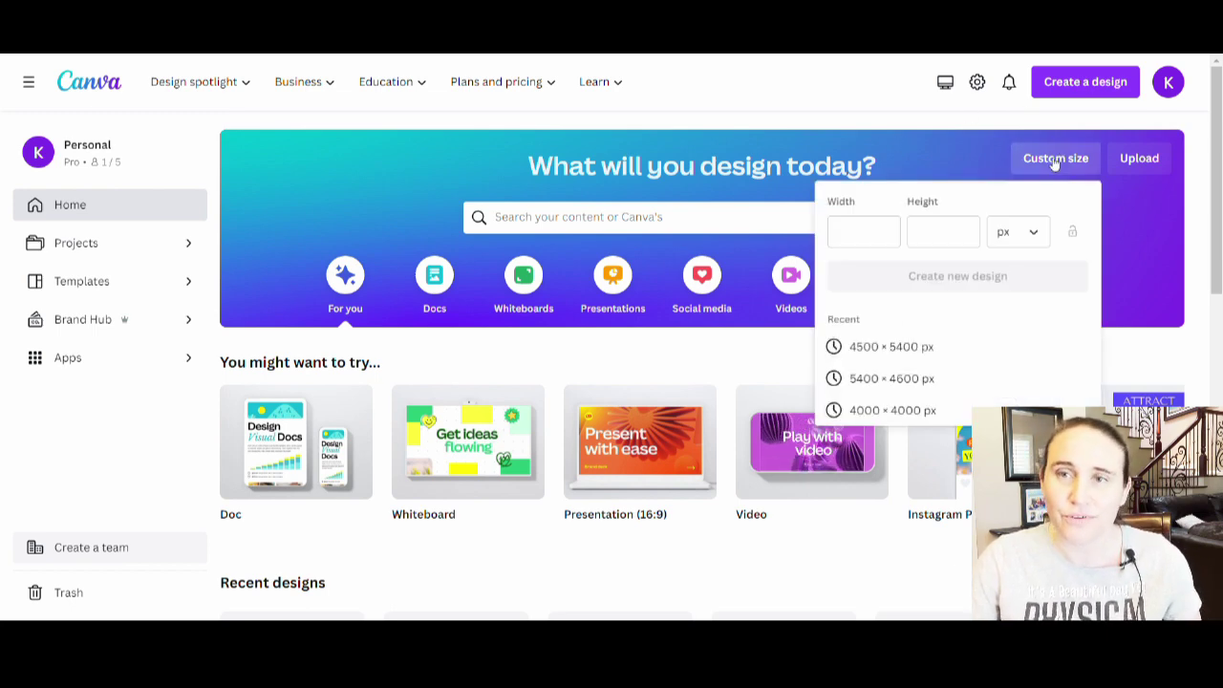
pyautogui.click(894, 347)
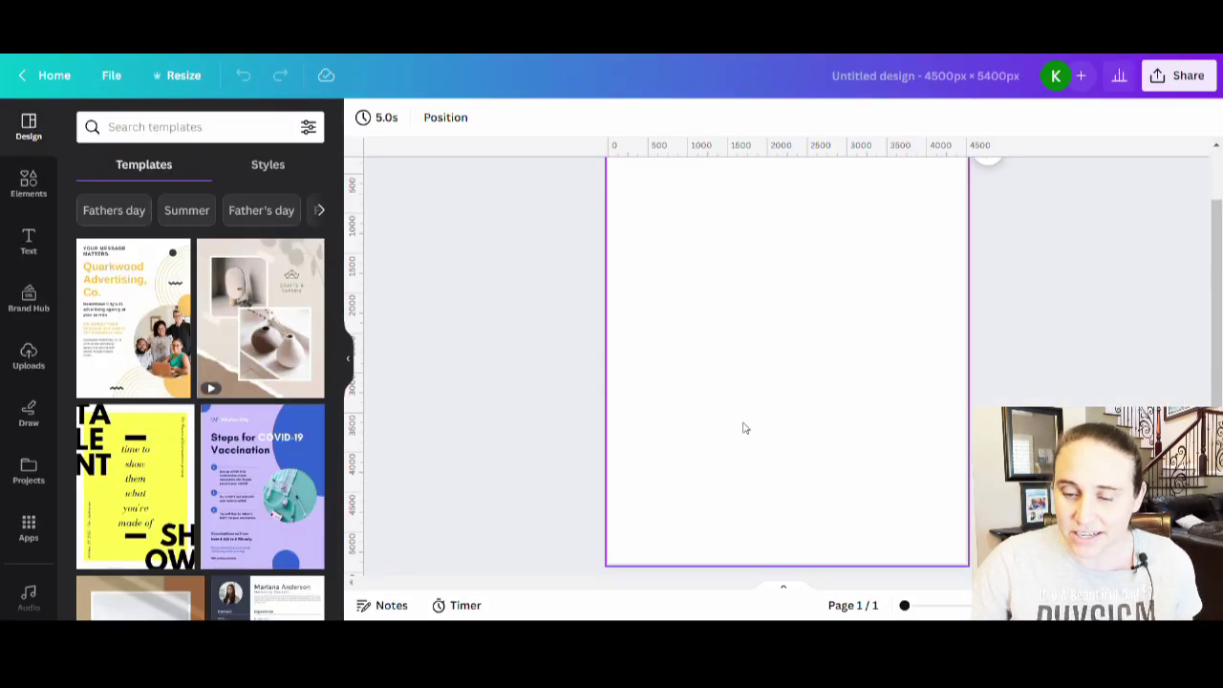
pyautogui.click(779, 337)
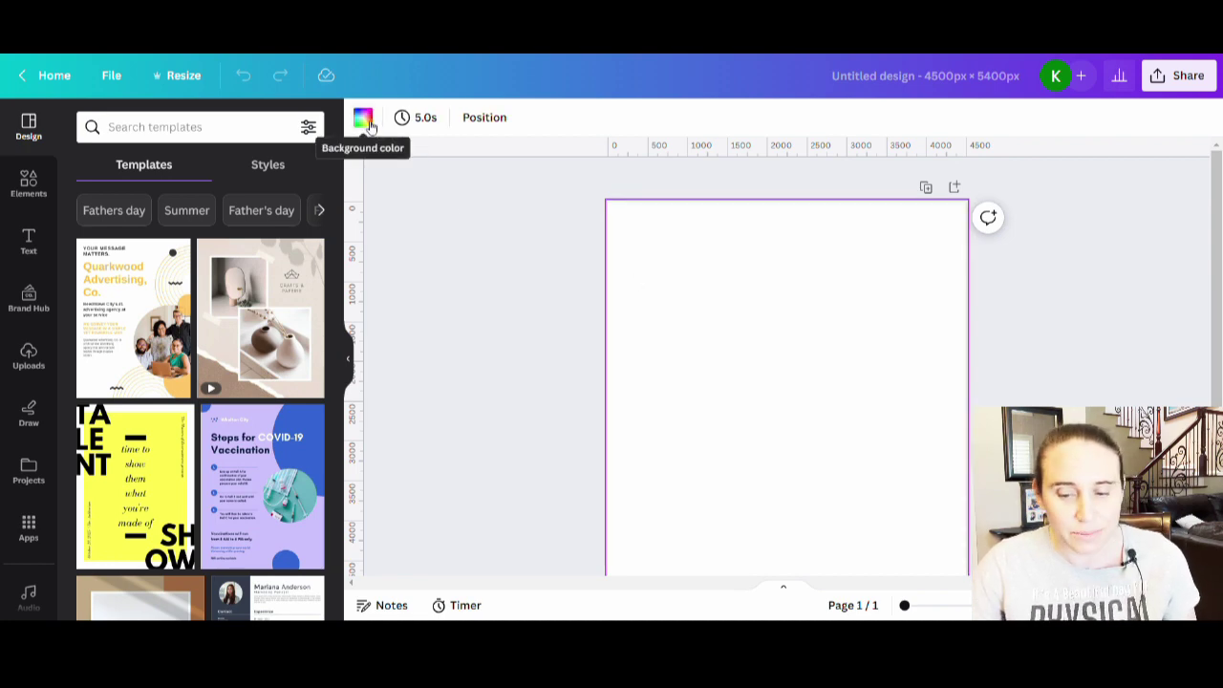
pyautogui.click(364, 119)
pyautogui.click(93, 430)
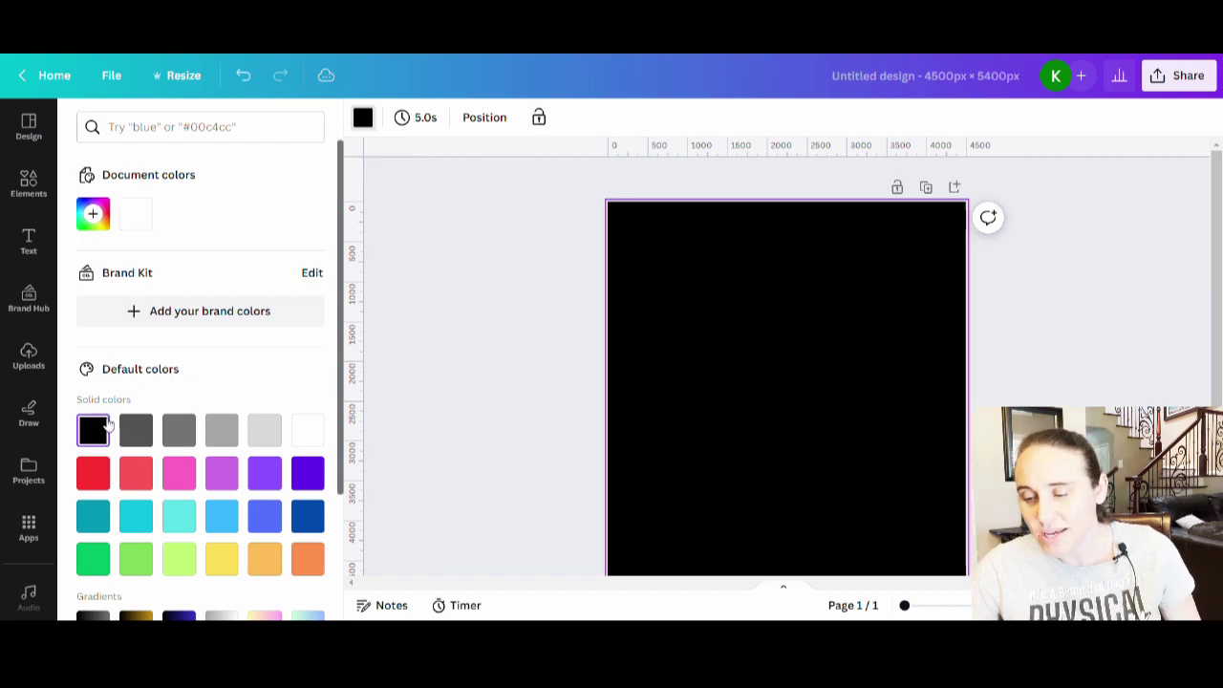
pyautogui.click(429, 332)
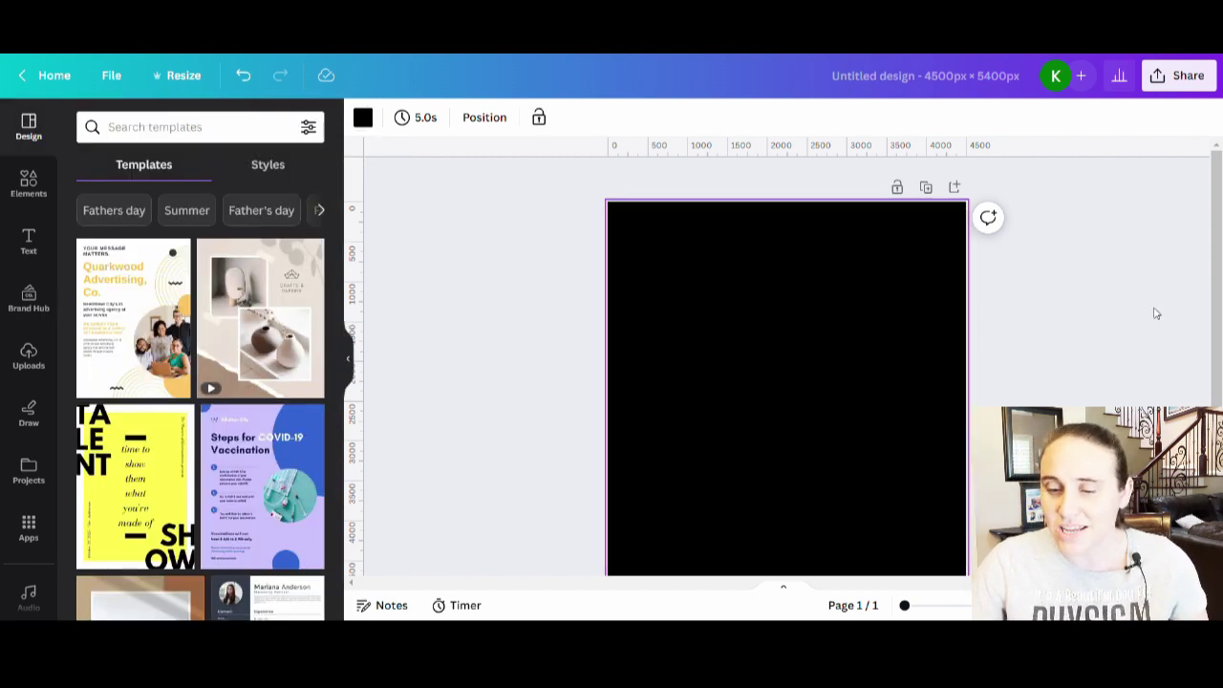
pyautogui.scroll(-1, 1155, 328)
pyautogui.scroll(1, 1155, 328)
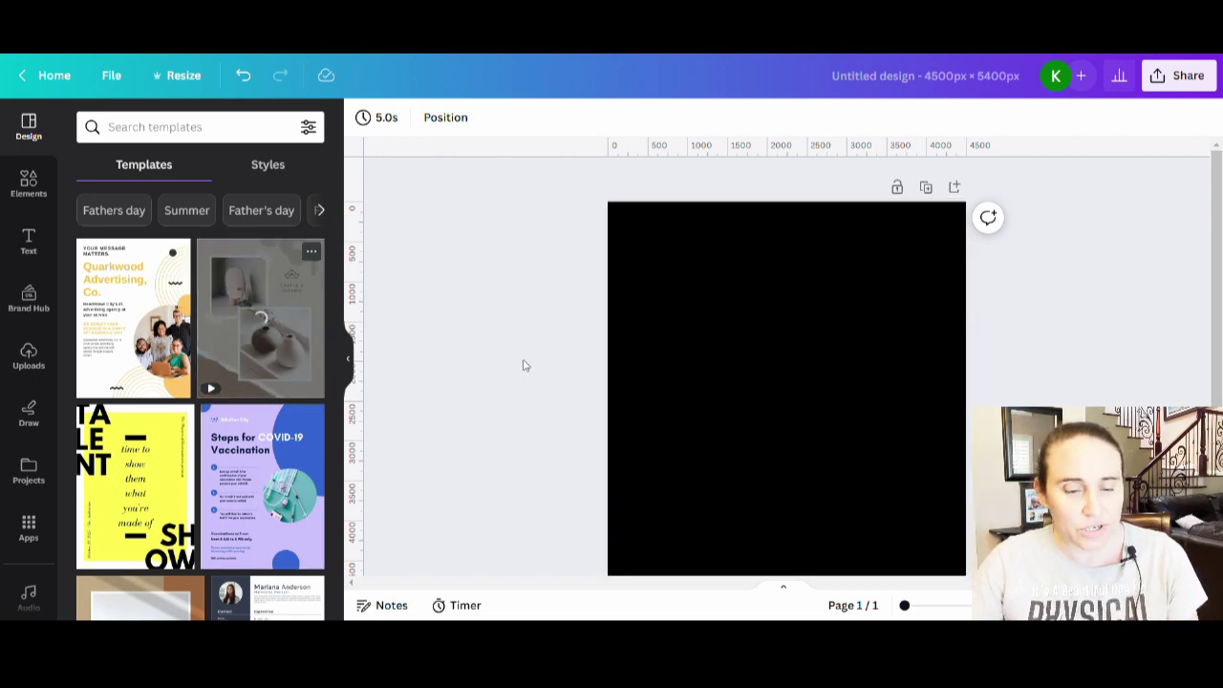
# Search the elements library for "mermaid" and show all of the matching graphics.
pyautogui.click(38, 194)
pyautogui.click(173, 127)
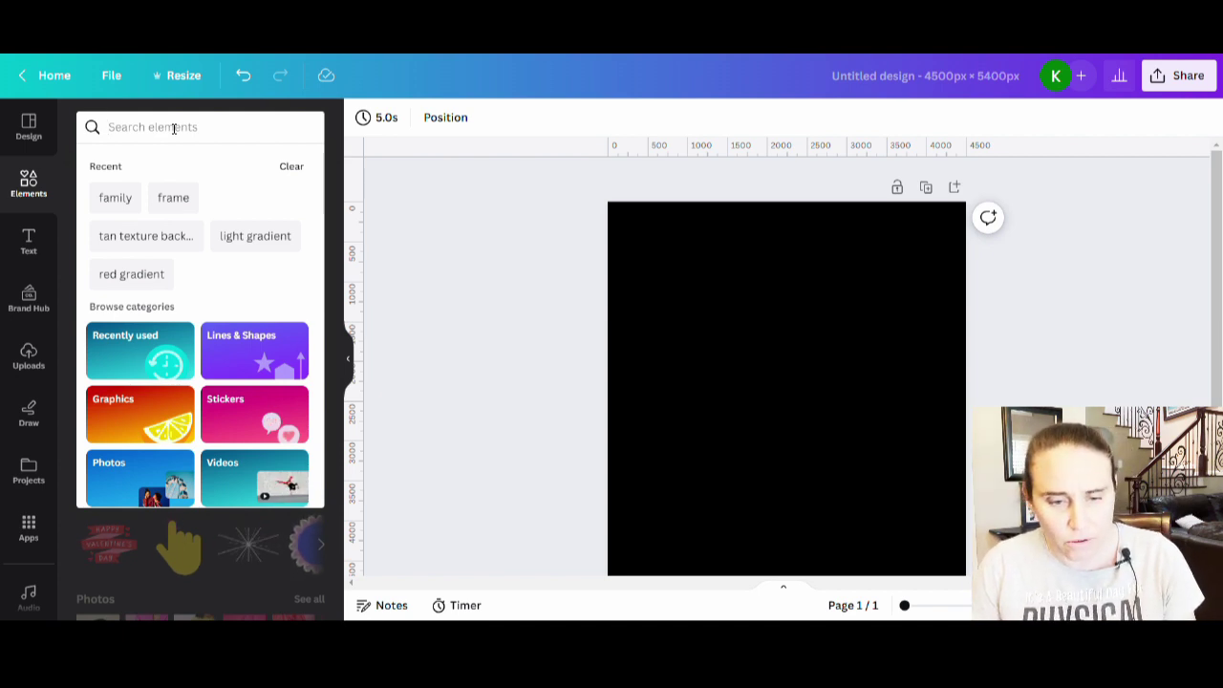
pyautogui.write('mermaid')
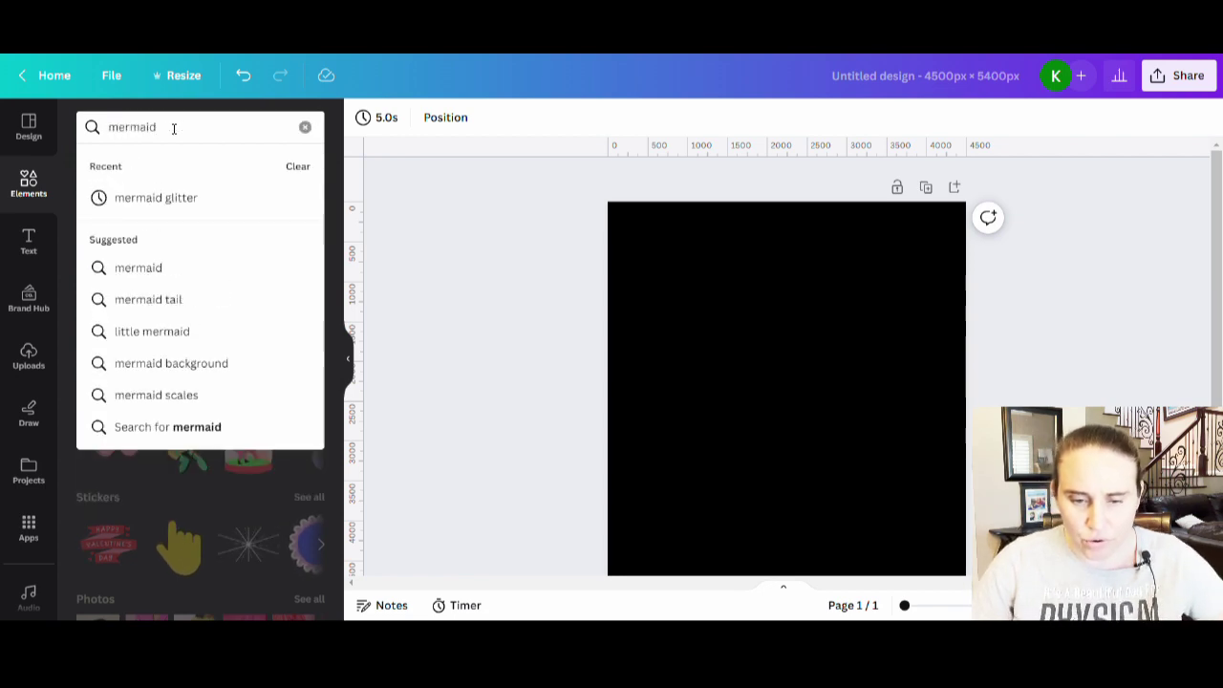
pyautogui.press('Return')
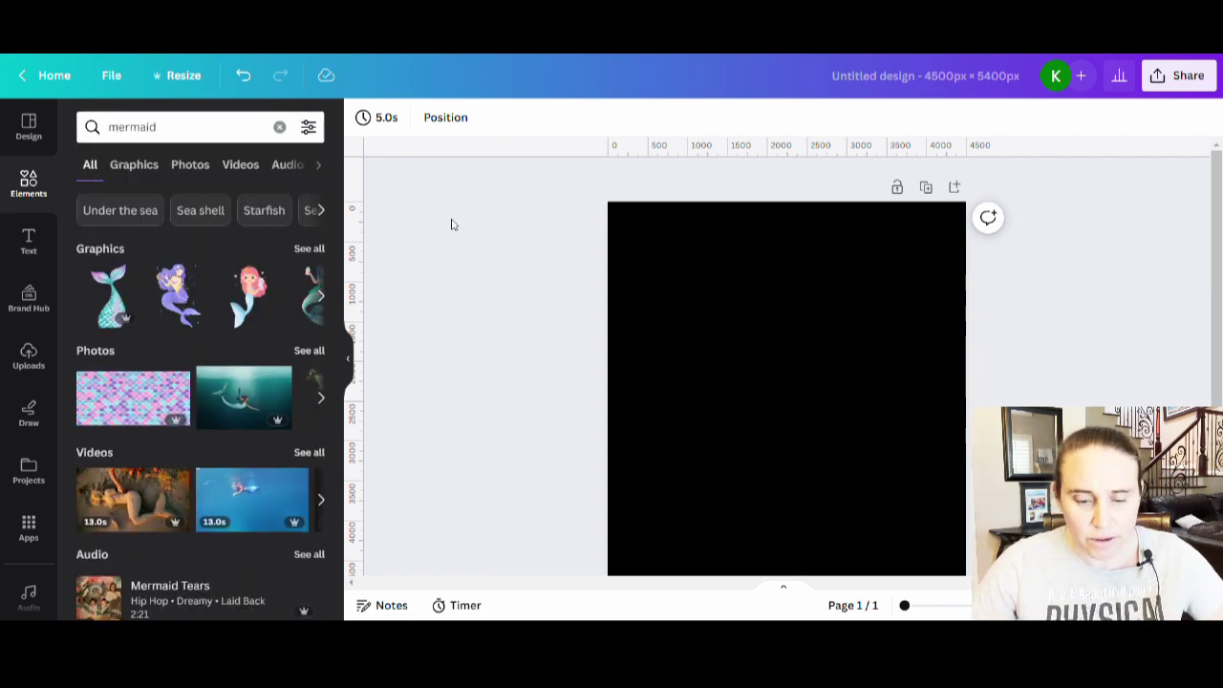
pyautogui.click(308, 248)
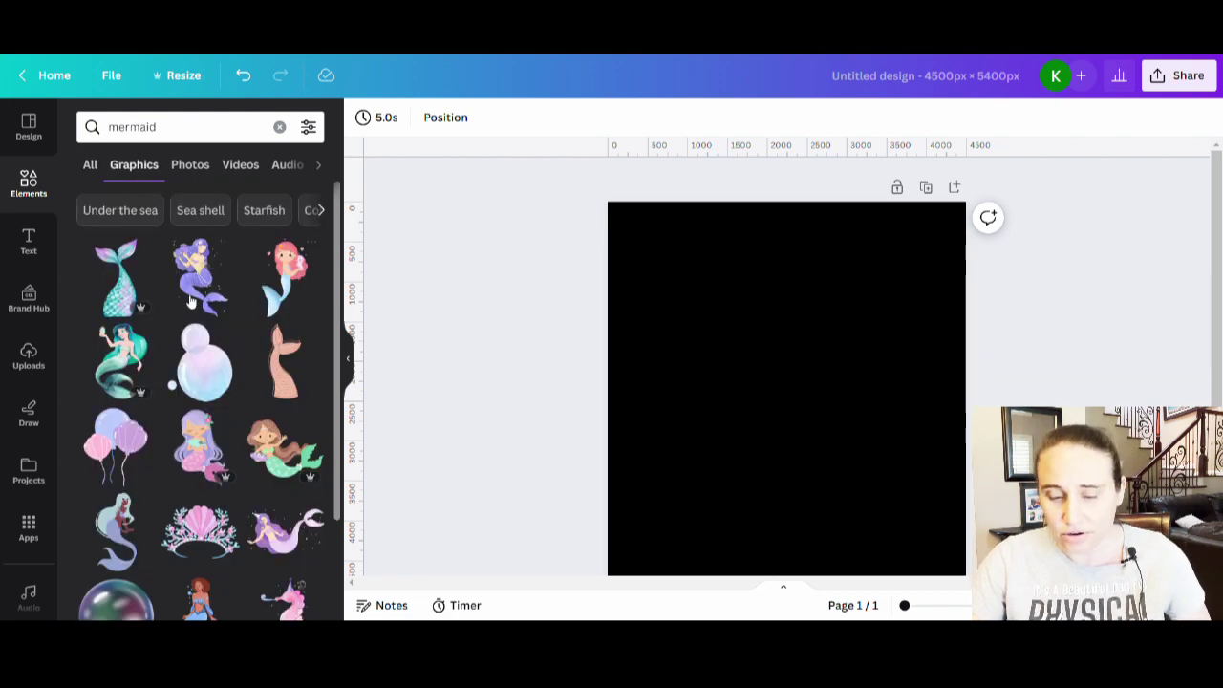
# Browse the mermaid graphics and add the blue-green glitter "Mermaid Squad" lettering with the tail to the page.
pyautogui.scroll(-3, 227, 331)
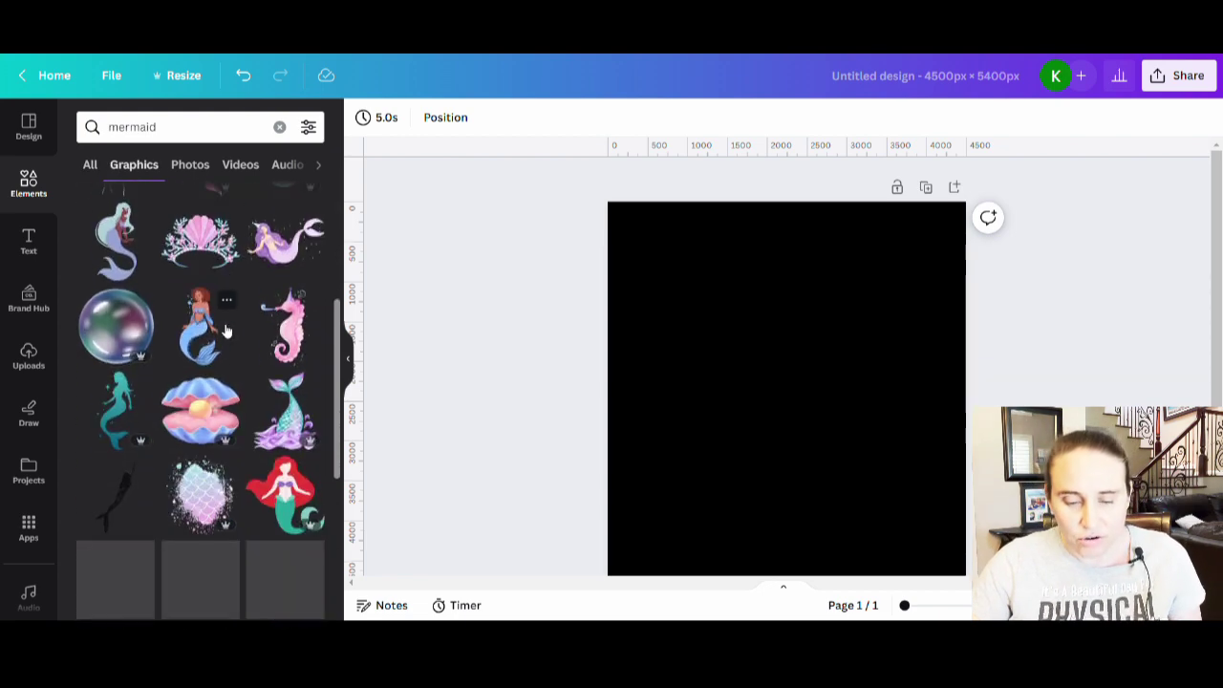
pyautogui.scroll(-2, 227, 331)
pyautogui.scroll(-2, 271, 261)
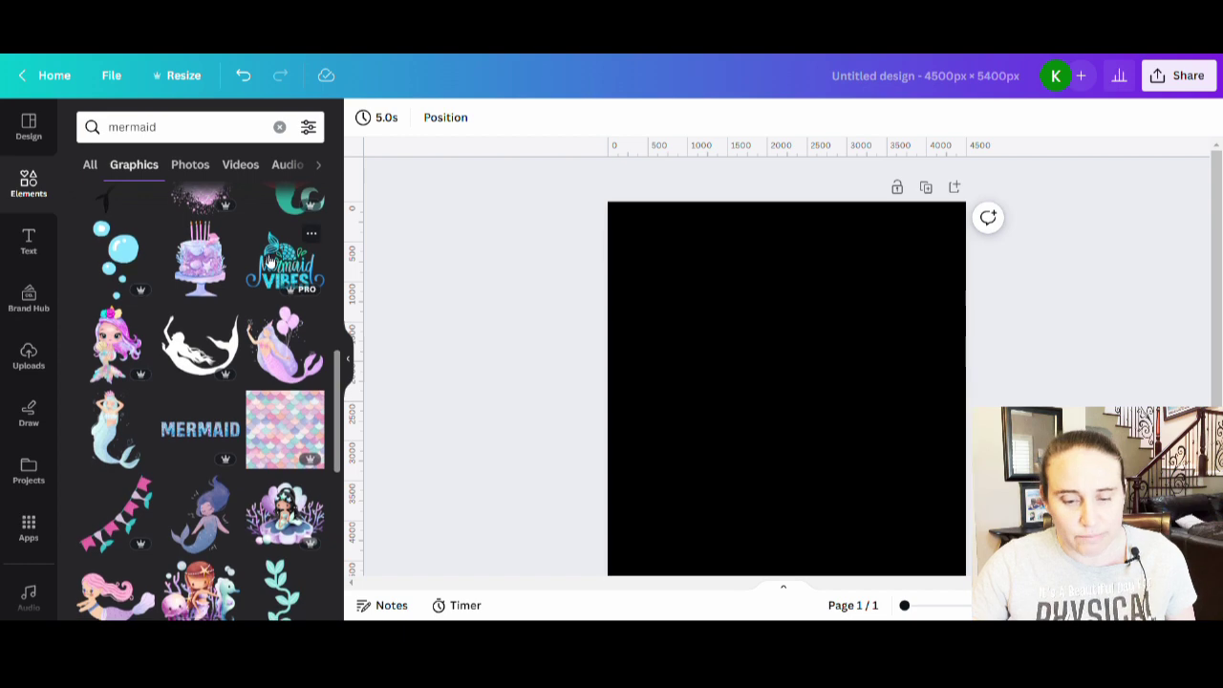
pyautogui.scroll(-1, 270, 261)
pyautogui.scroll(-3, 256, 355)
pyautogui.scroll(-5, 256, 354)
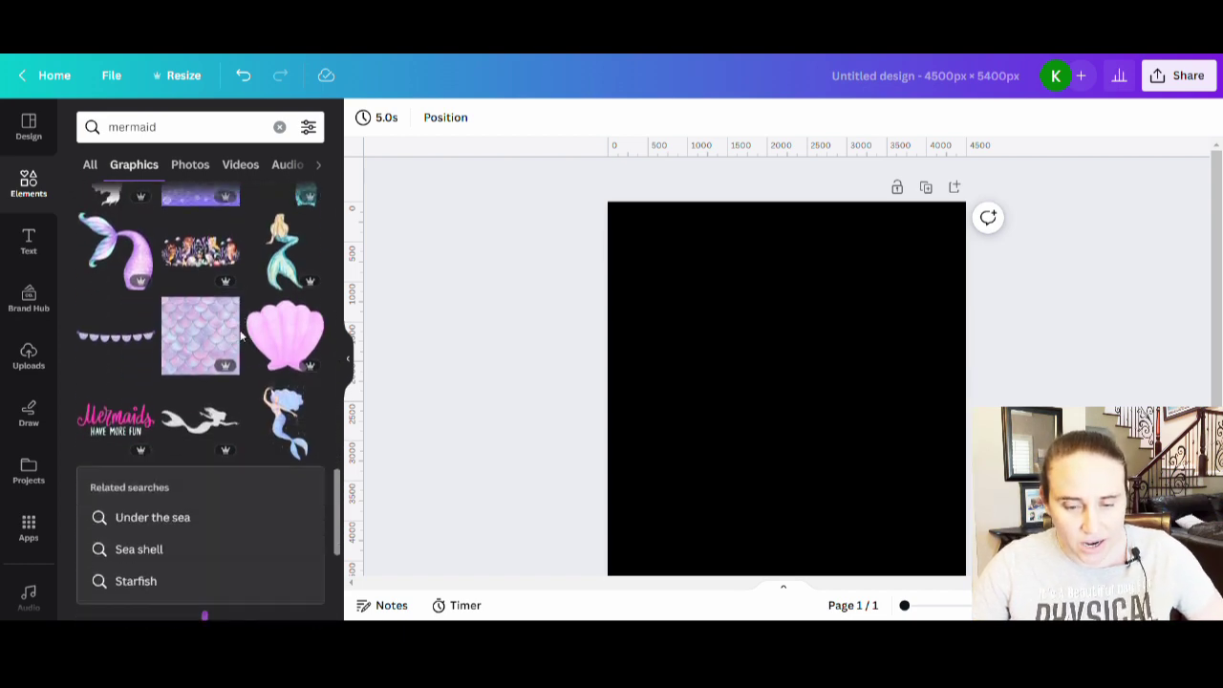
pyautogui.scroll(-3, 241, 336)
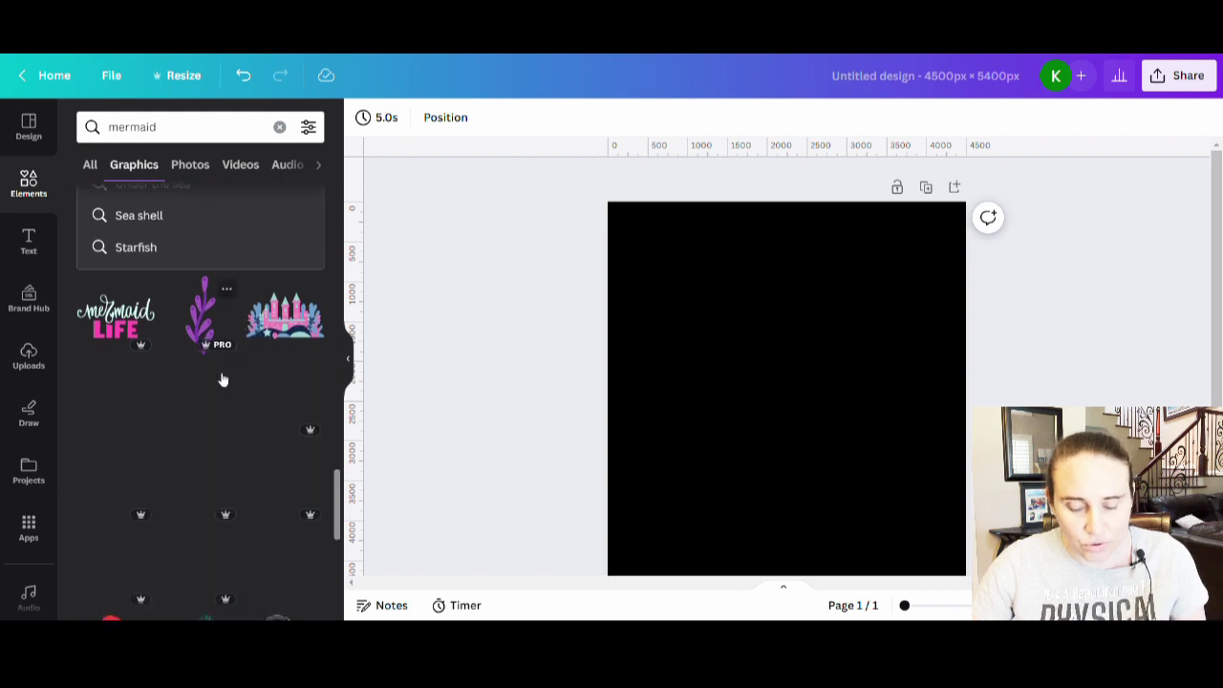
pyautogui.scroll(-5, 230, 349)
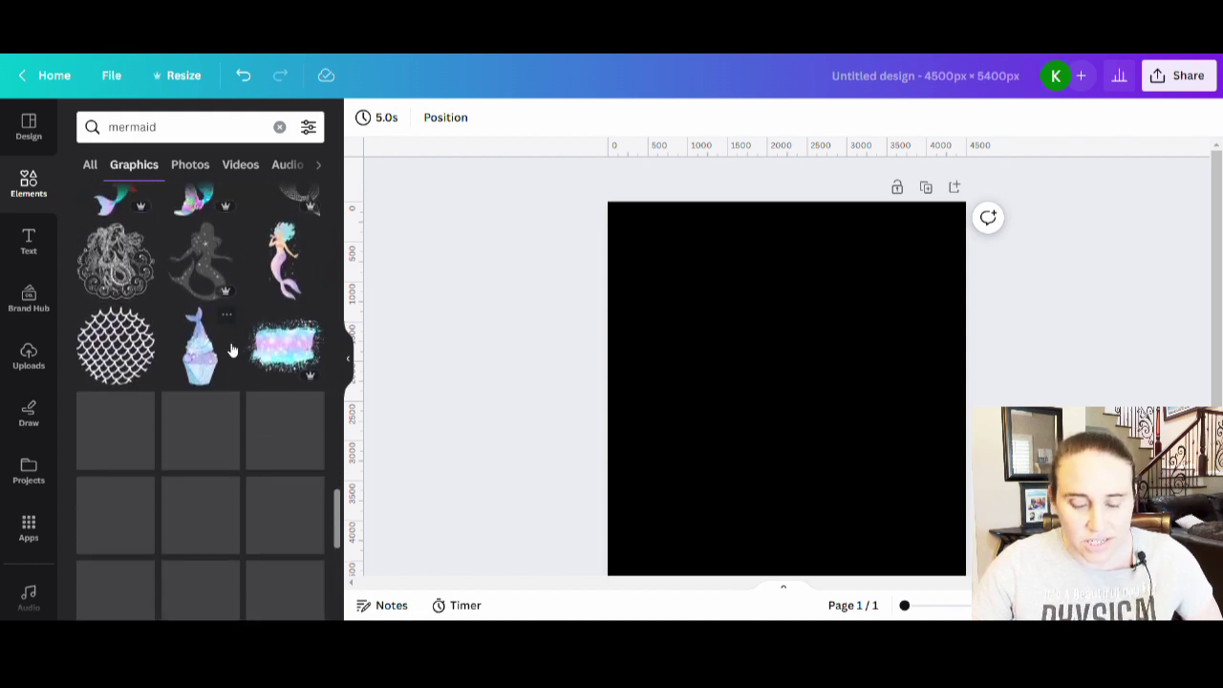
pyautogui.scroll(-2, 228, 373)
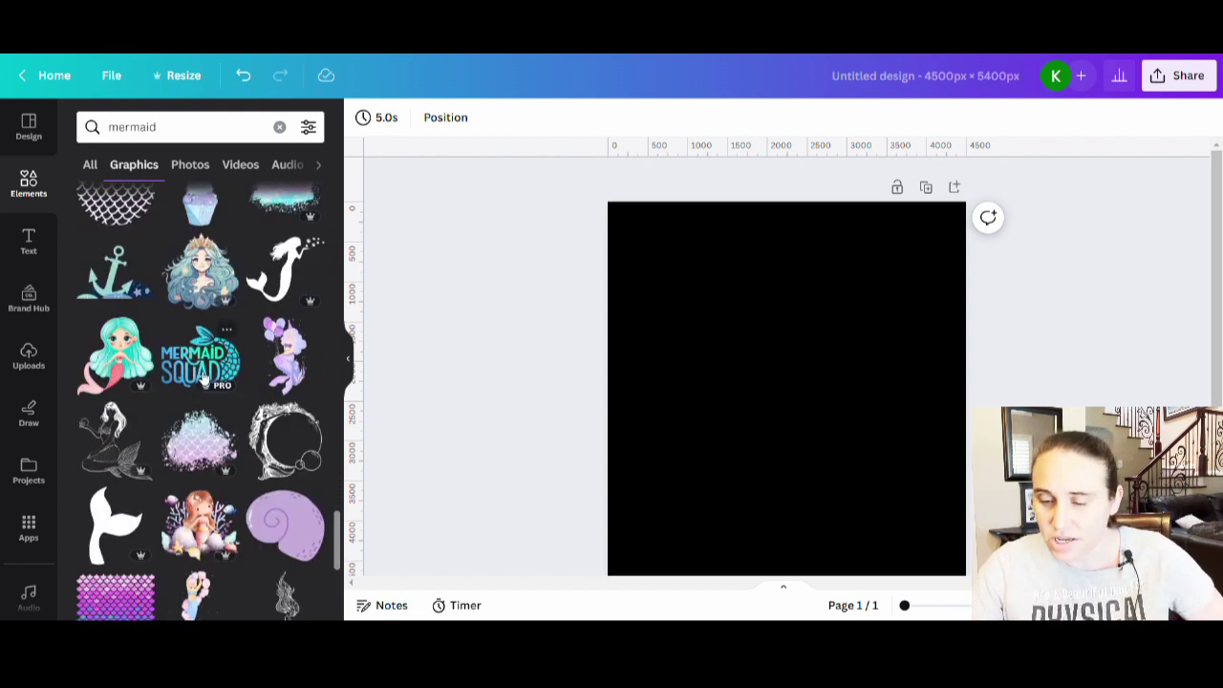
pyautogui.click(195, 372)
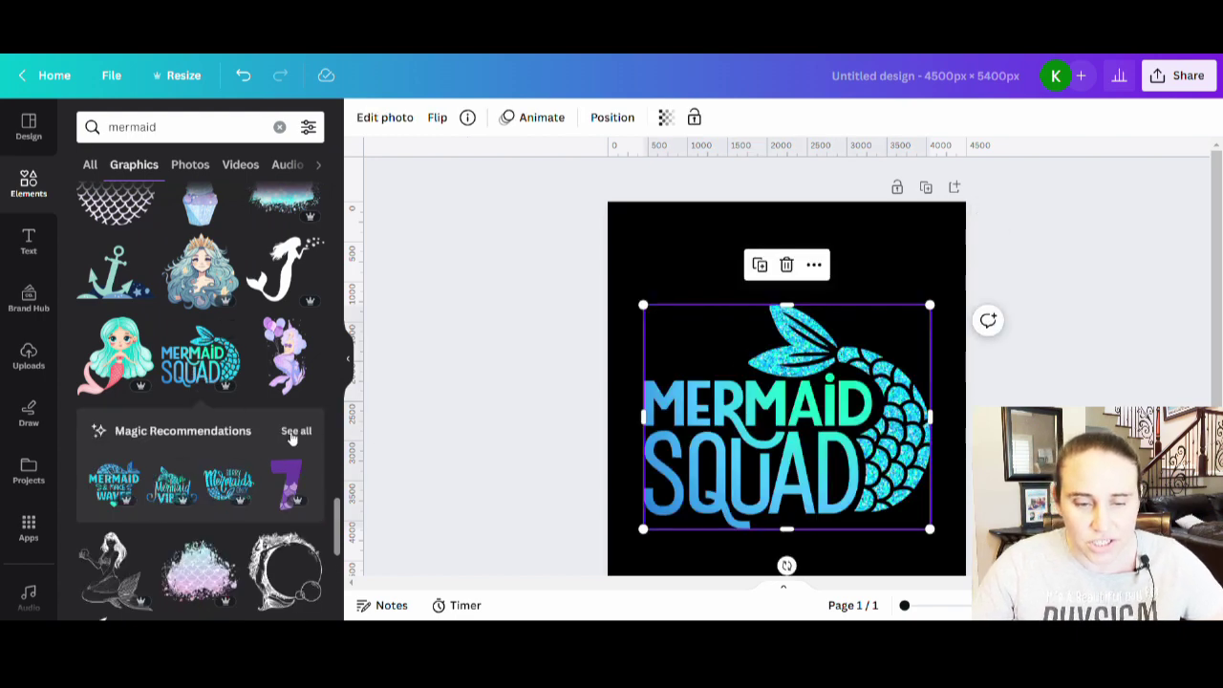
# Show all magic recommendations for the Mermaid Squad graphic and move the graphic to the upper part of the page.
pyautogui.click(296, 431)
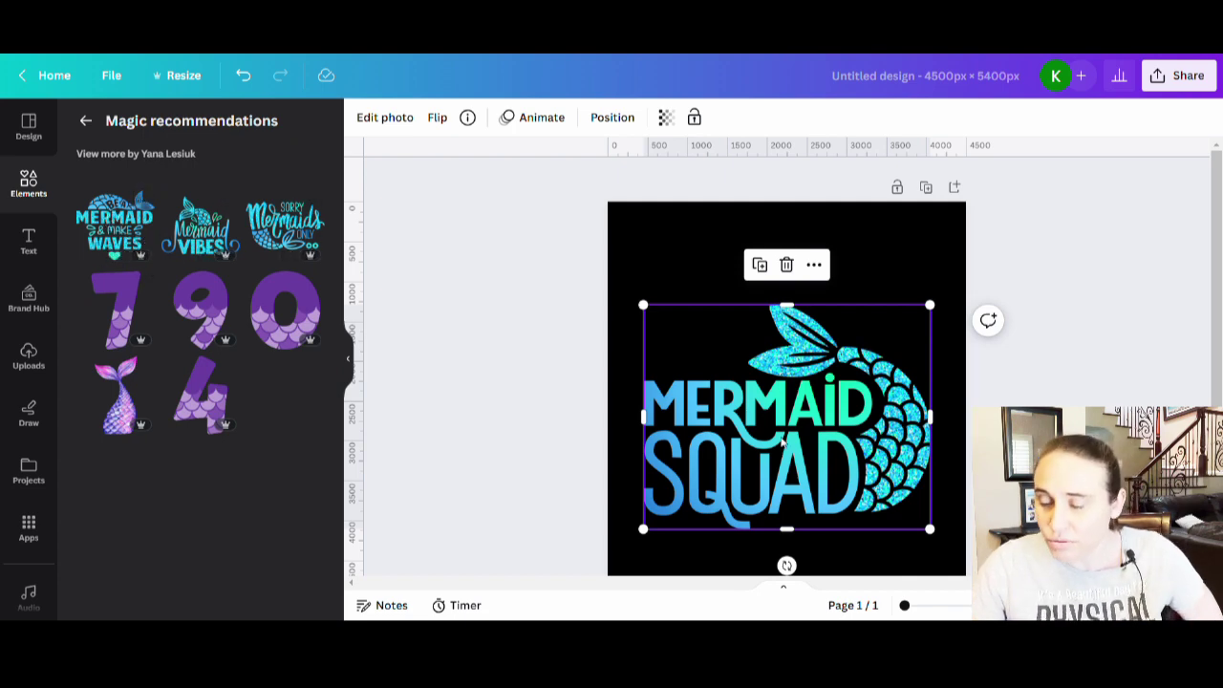
pyautogui.moveTo(831, 424); pyautogui.dragTo(849, 341)
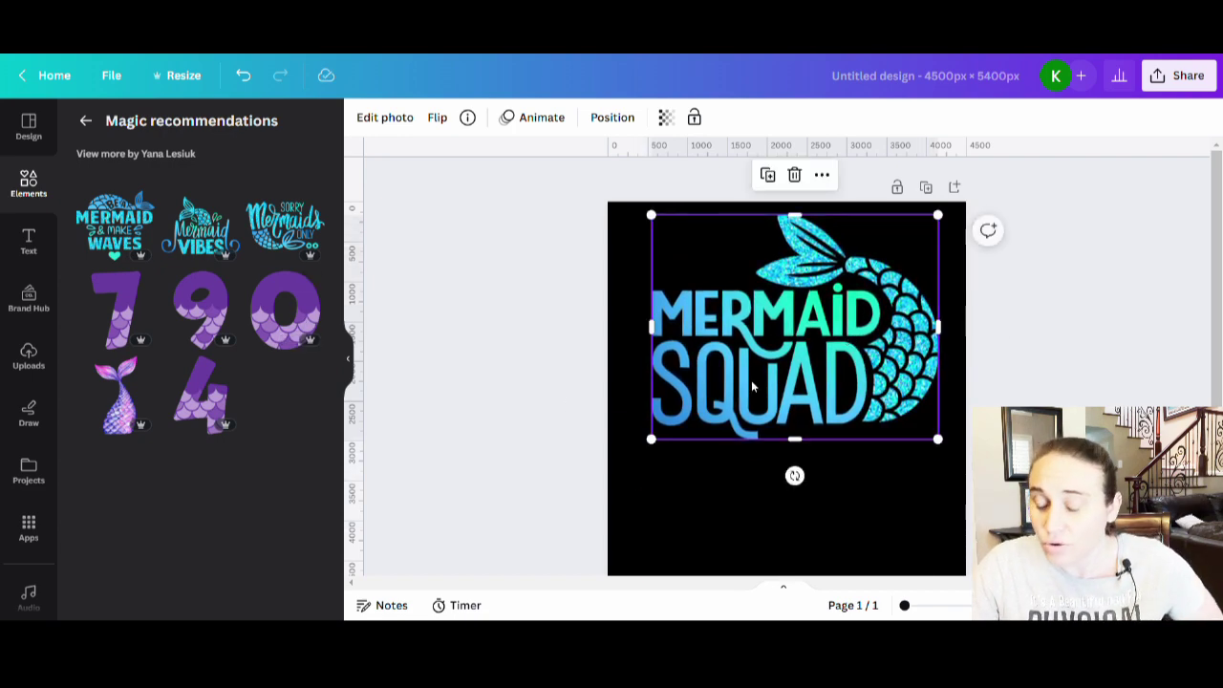
pyautogui.click(650, 437)
pyautogui.click(646, 446)
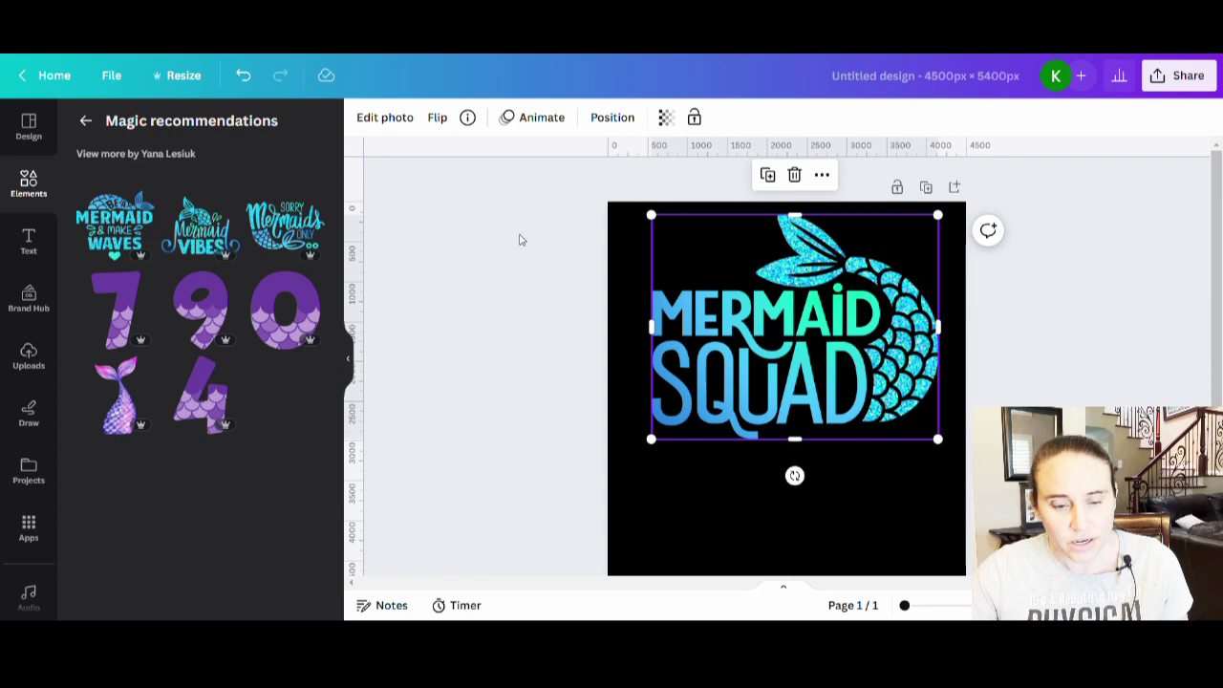
# Remove the graphic's background and erase the word "SQUAD" and the swash under the R with a size 38 brush.
pyautogui.click(400, 119)
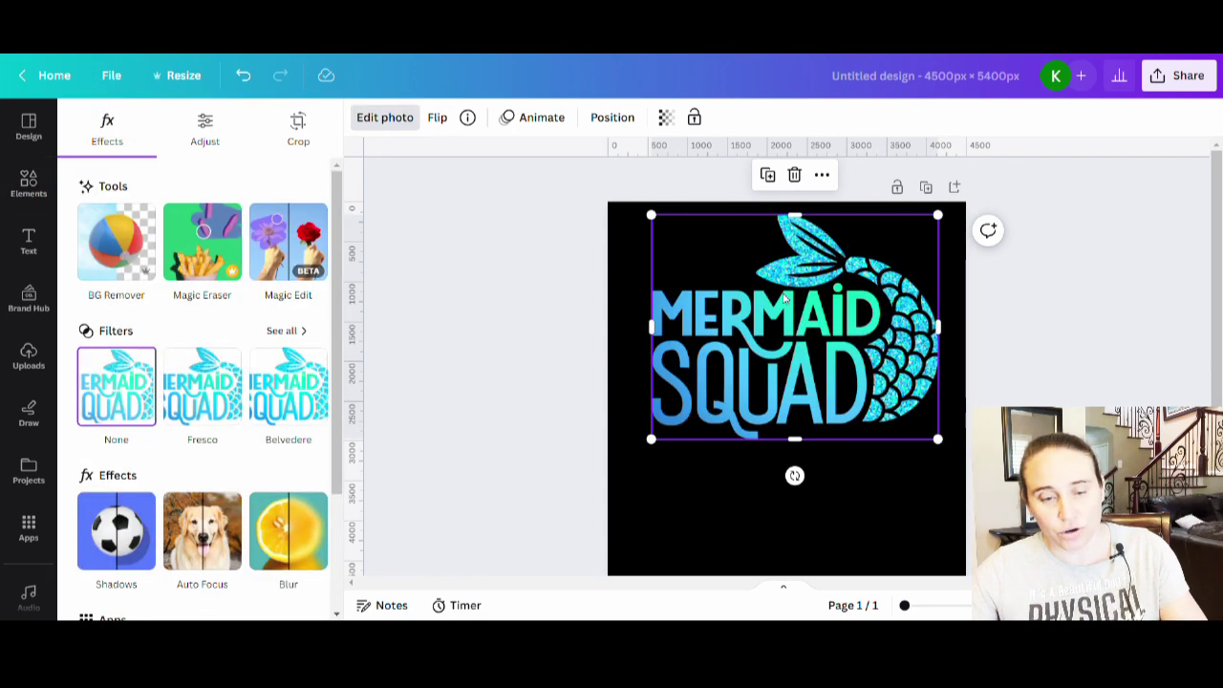
pyautogui.click(127, 271)
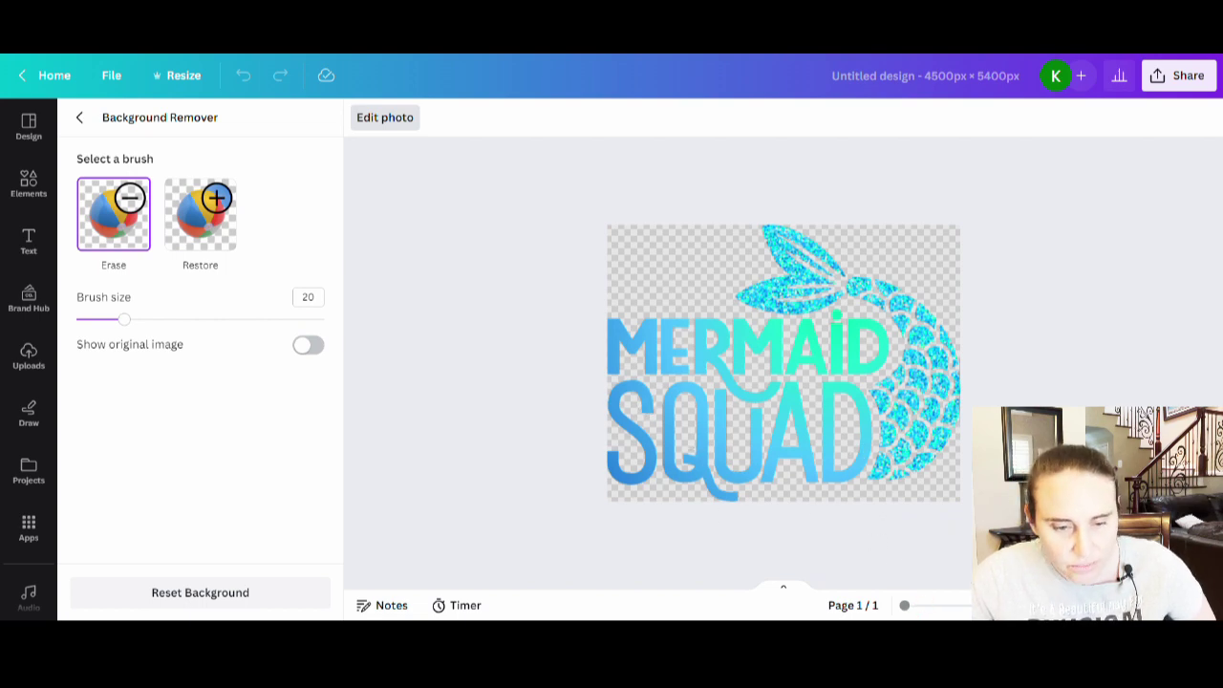
pyautogui.moveTo(157, 319); pyautogui.dragTo(168, 319)
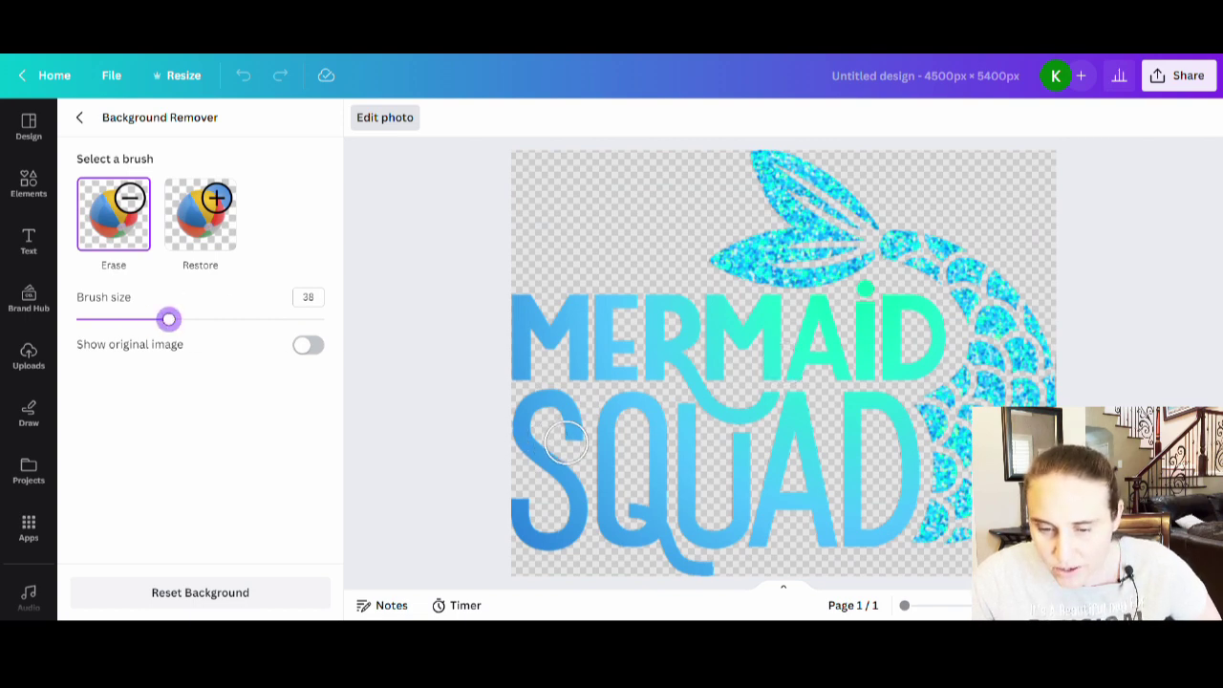
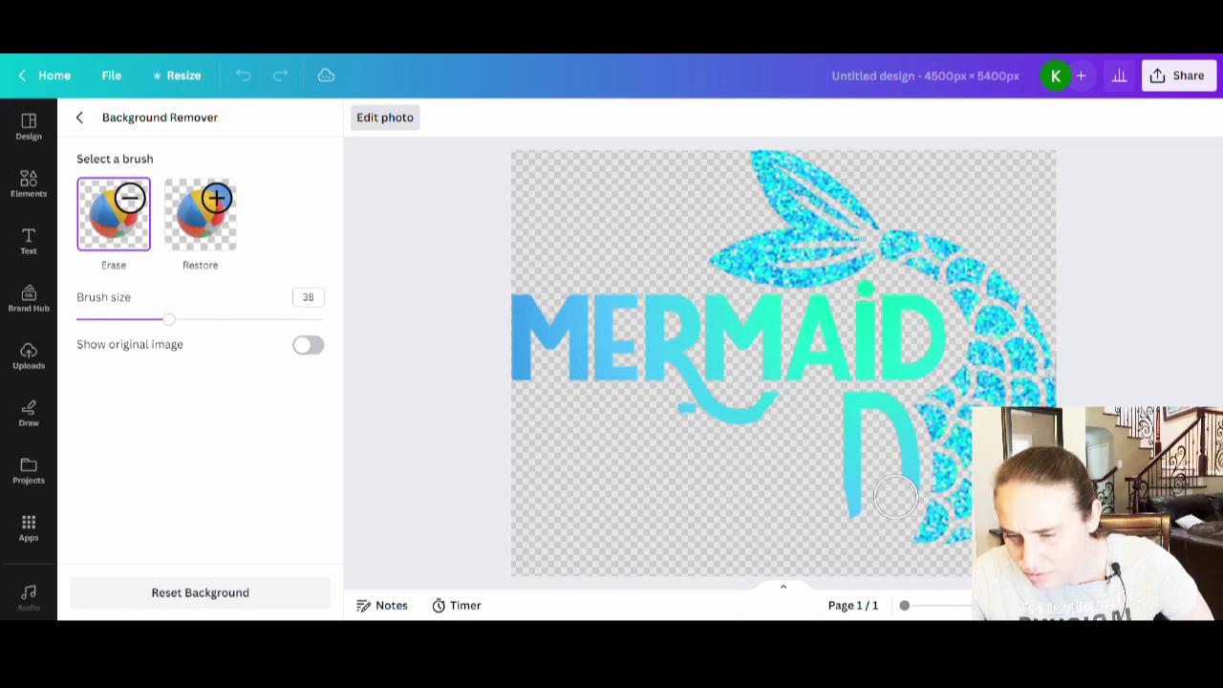
pyautogui.moveTo(904, 488)
pyautogui.mouseDown()
pyautogui.moveTo(902, 442)
pyautogui.moveTo(879, 406)
pyautogui.moveTo(853, 409)
pyautogui.moveTo(857, 488)
pyautogui.mouseUp()
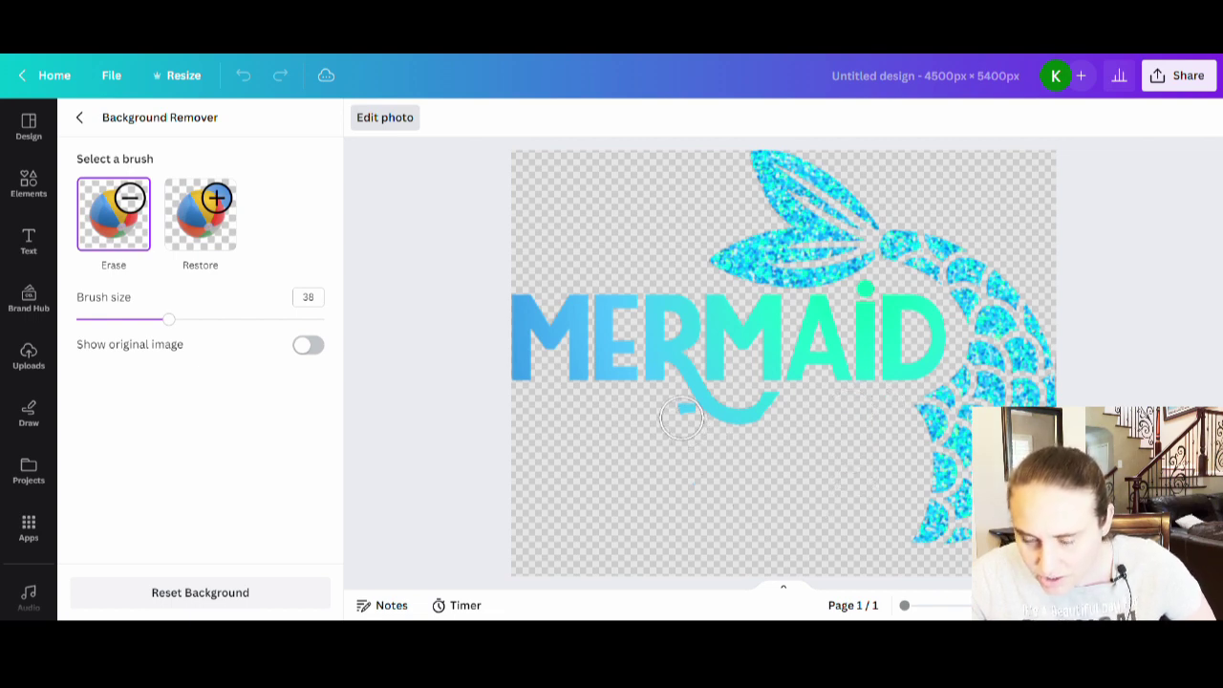
pyautogui.moveTo(681, 417)
pyautogui.mouseDown()
pyautogui.moveTo(694, 406)
pyautogui.moveTo(765, 421)
pyautogui.mouseUp()
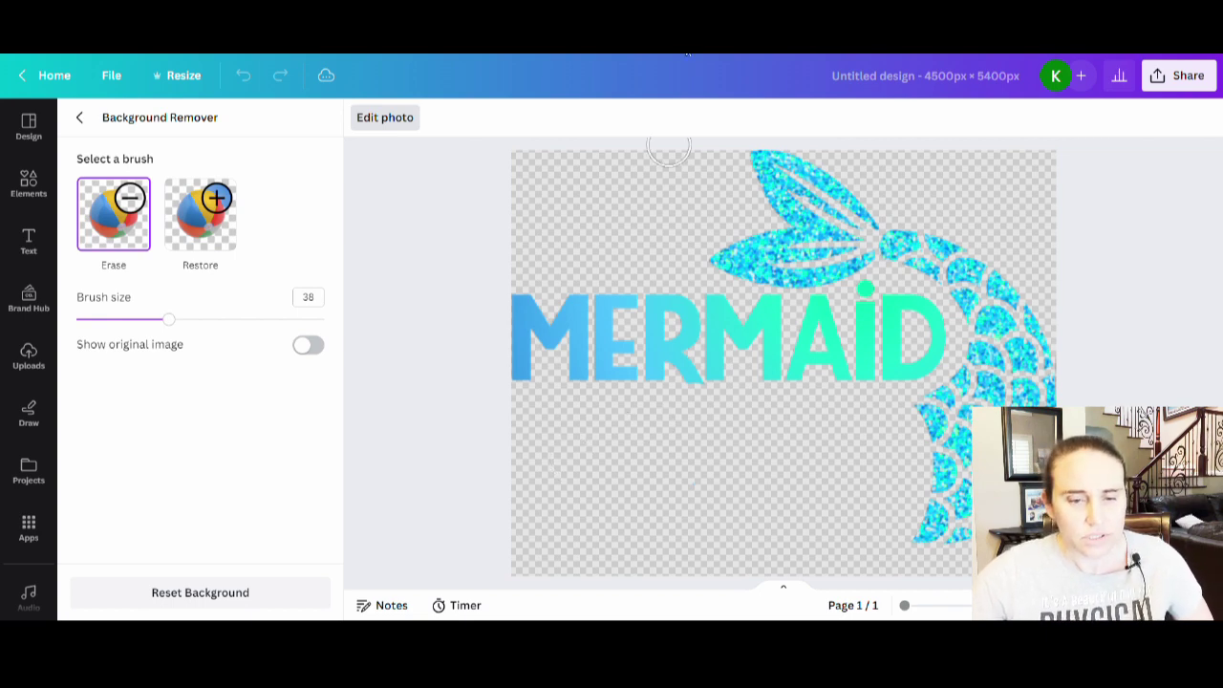
pyautogui.click(77, 118)
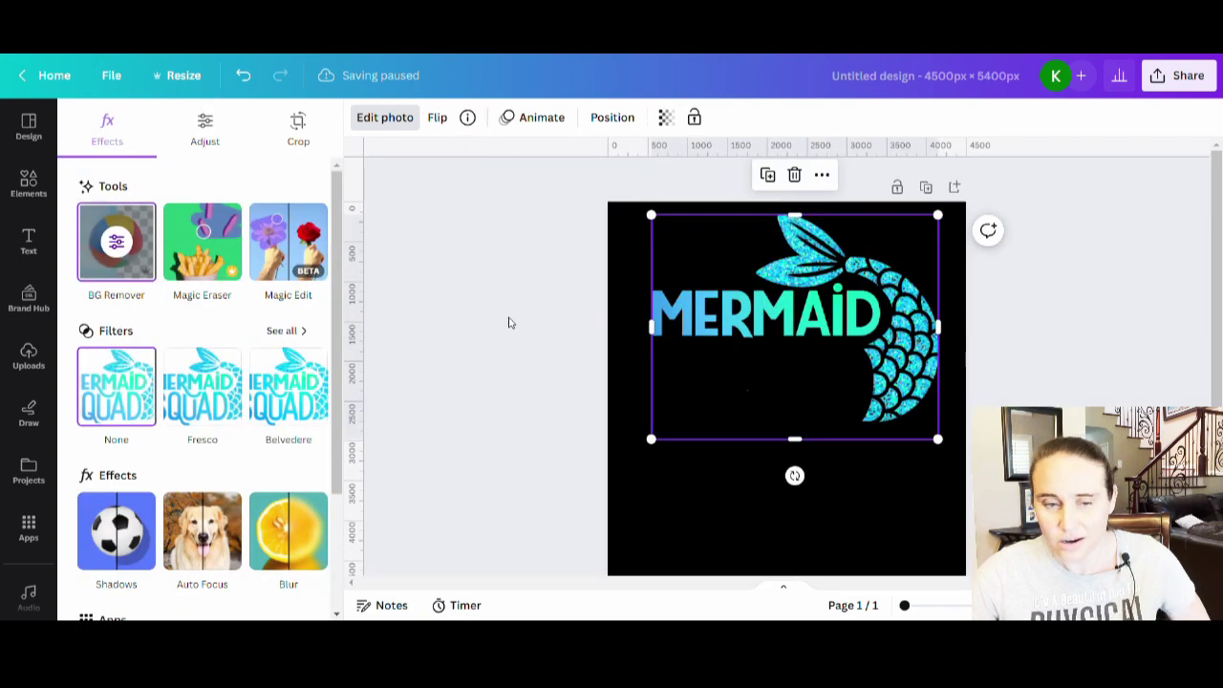
pyautogui.click(510, 323)
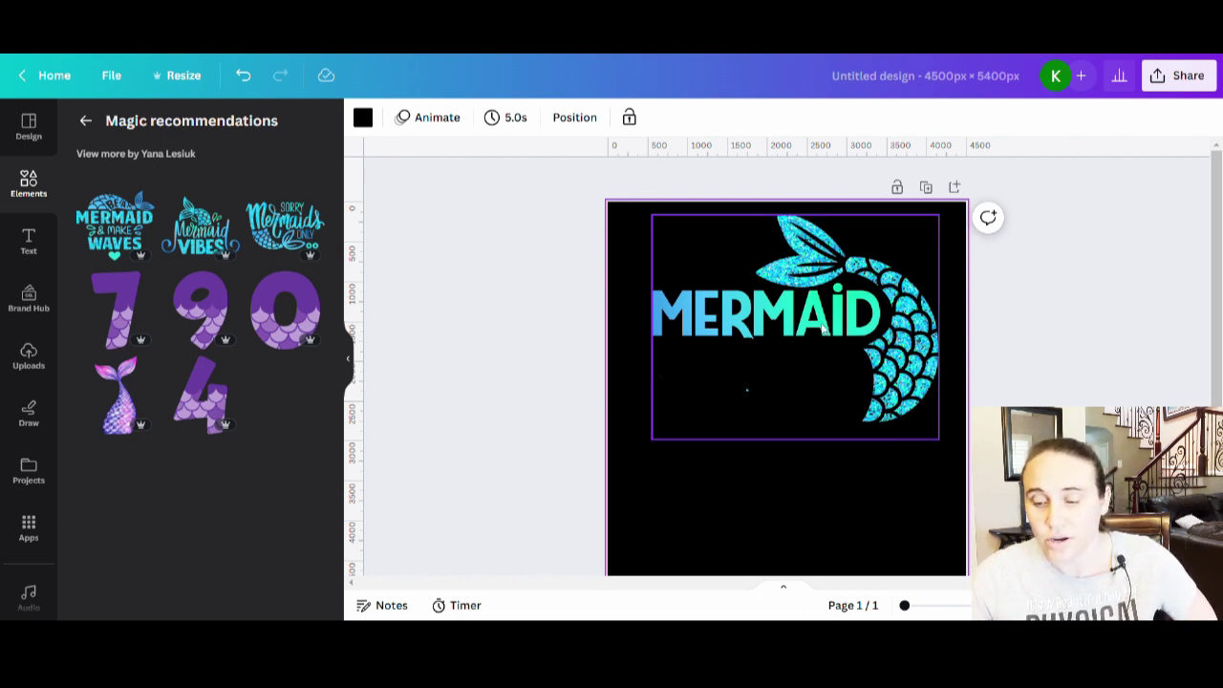
# Reopen the graphic's background remover and erase the leftover speck below the word "MERMAID".
pyautogui.click(702, 327)
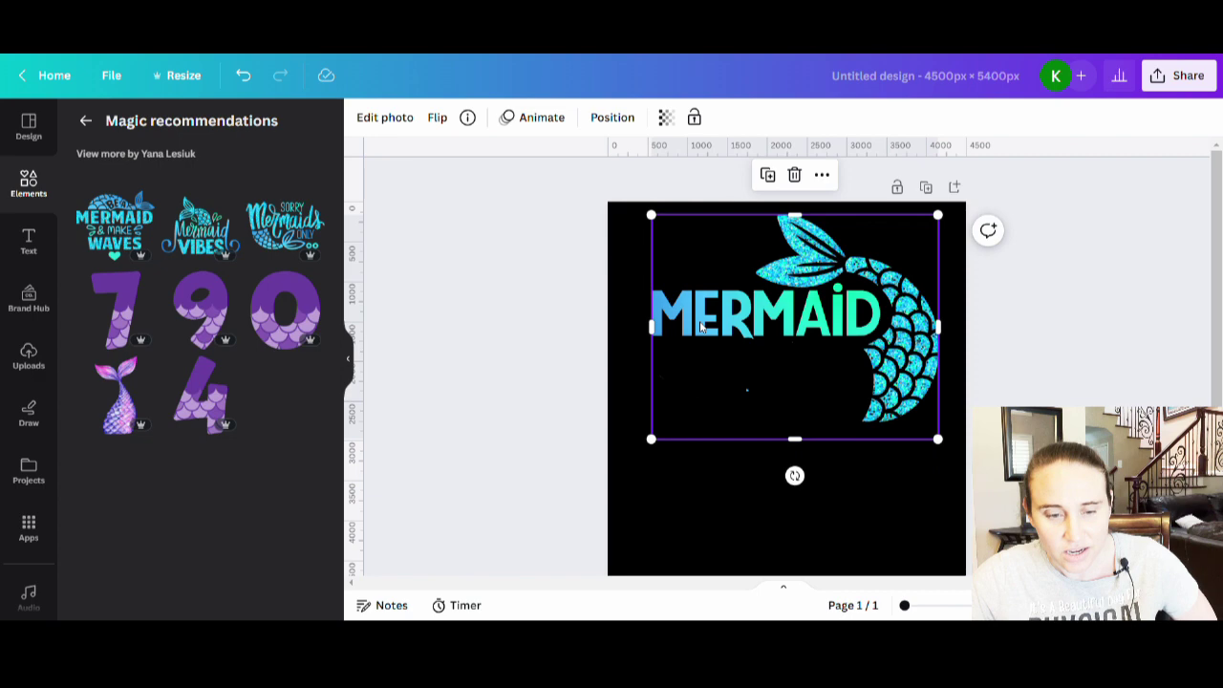
pyautogui.click(386, 120)
pyautogui.click(116, 241)
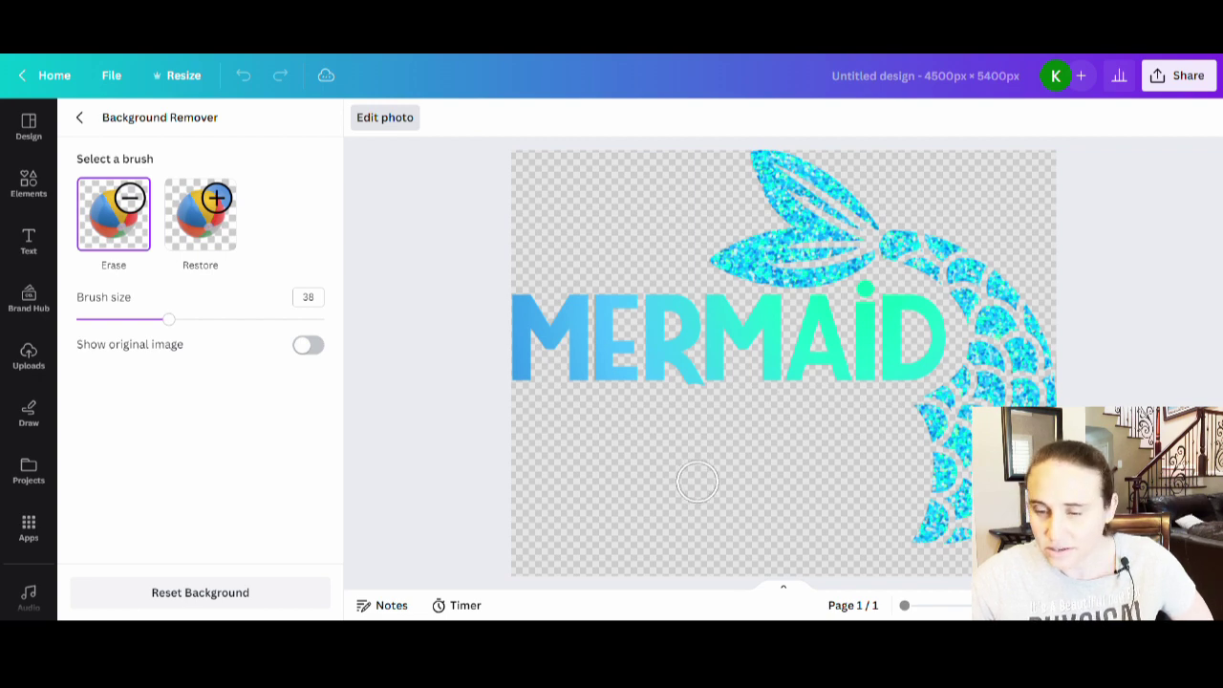
pyautogui.click(80, 116)
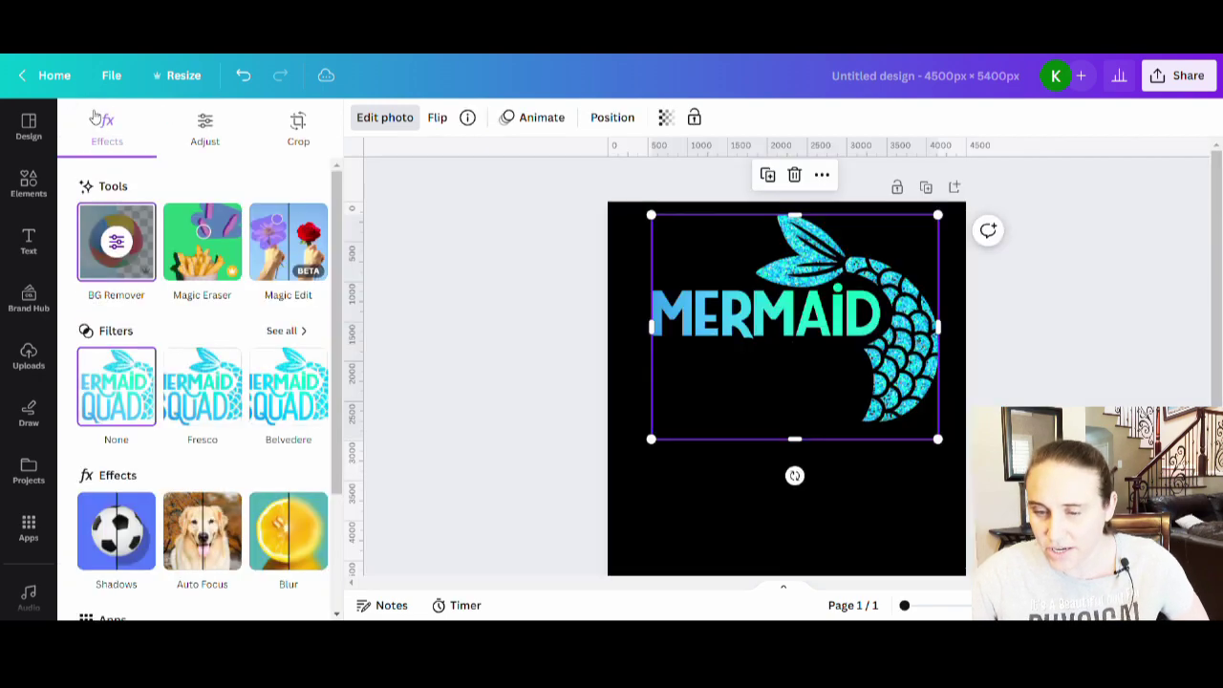
pyautogui.click(739, 521)
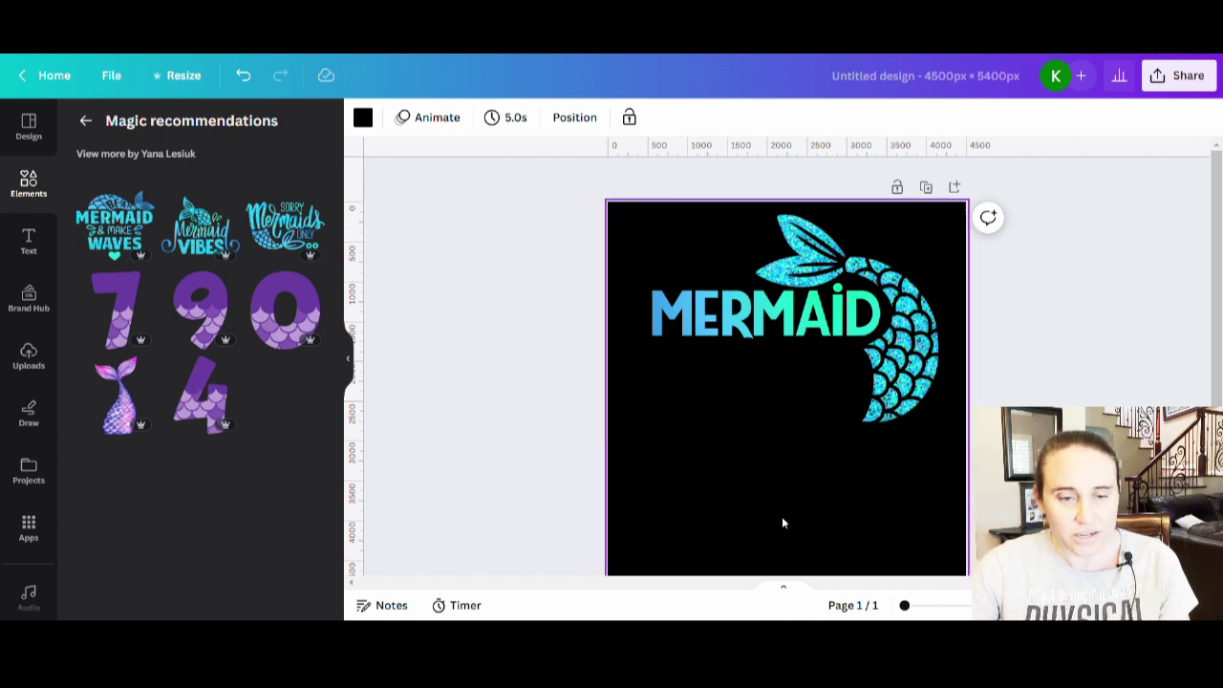
# Return to the mermaid graphics results and shift the edited mermaid graphic slightly to the right on the page.
pyautogui.click(85, 121)
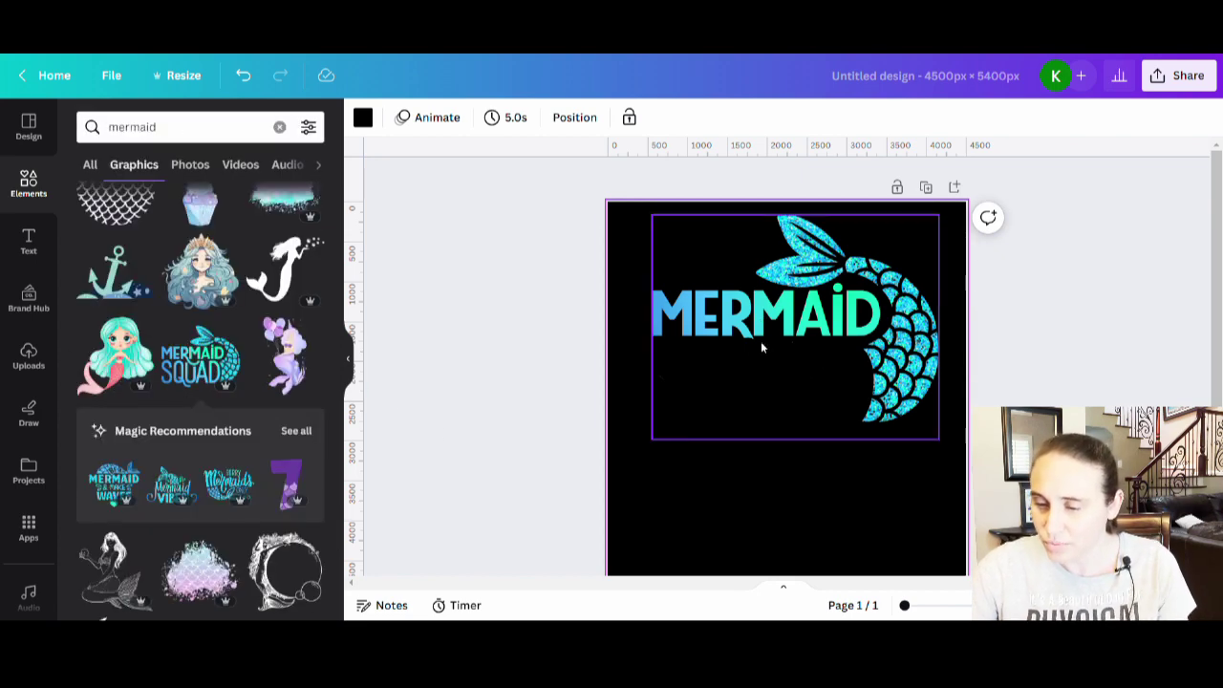
pyautogui.moveTo(841, 339); pyautogui.dragTo(853, 341)
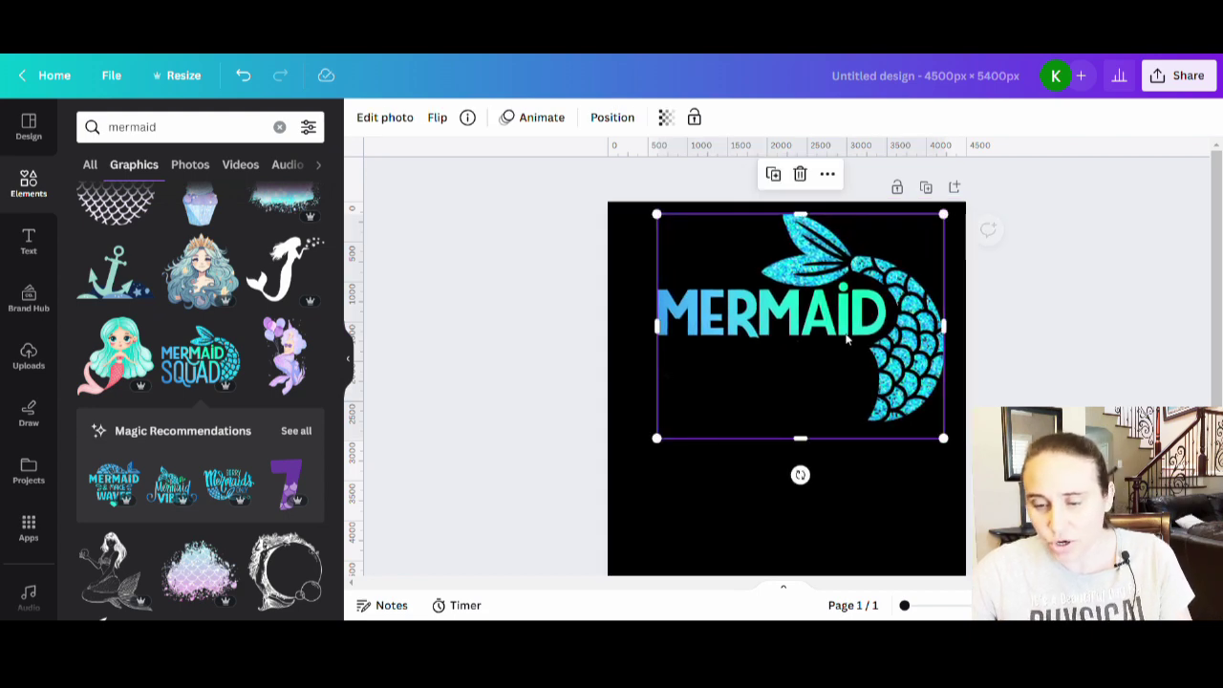
# Add the text "SECURITY" below the word MERMAID and enlarge it to a font size of about 393.
pyautogui.click(732, 483)
pyautogui.press('t')
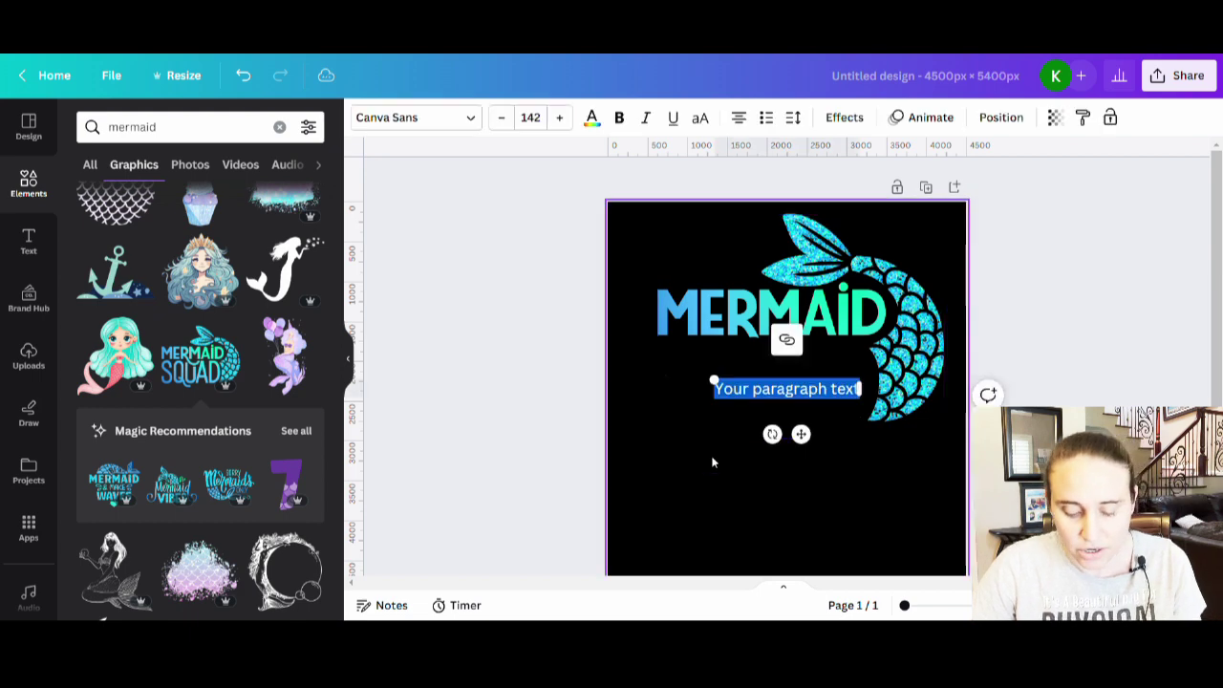
pyautogui.write('S')
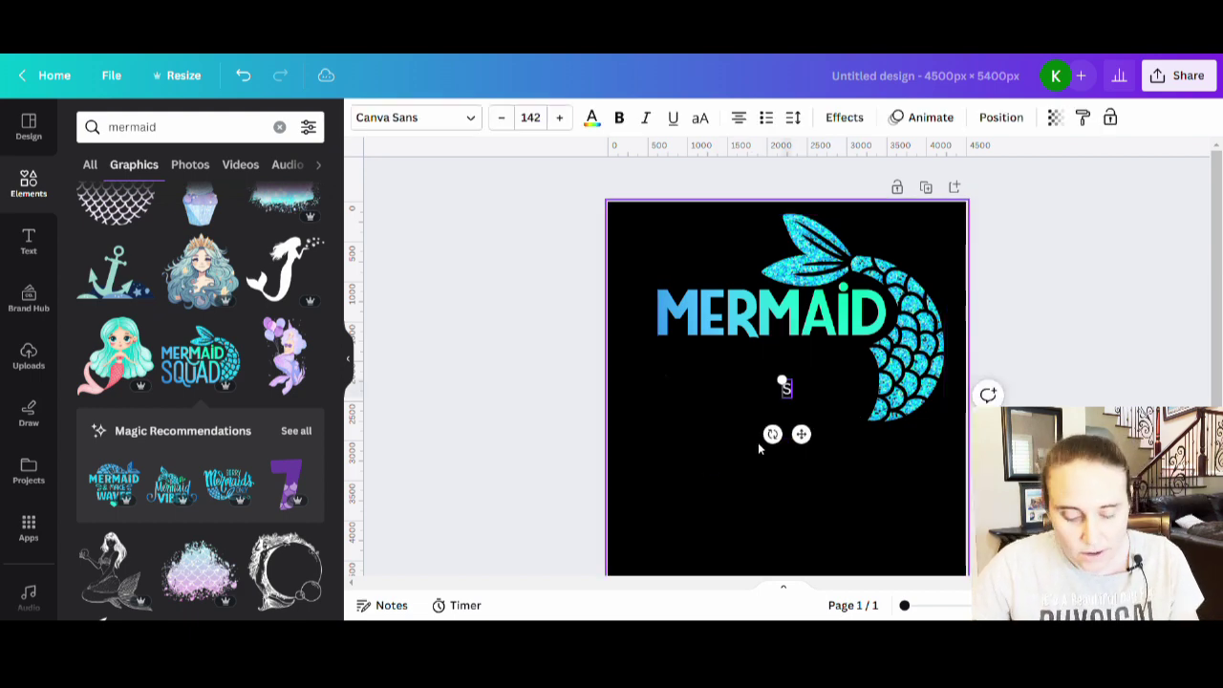
pyautogui.write('ECURITY')
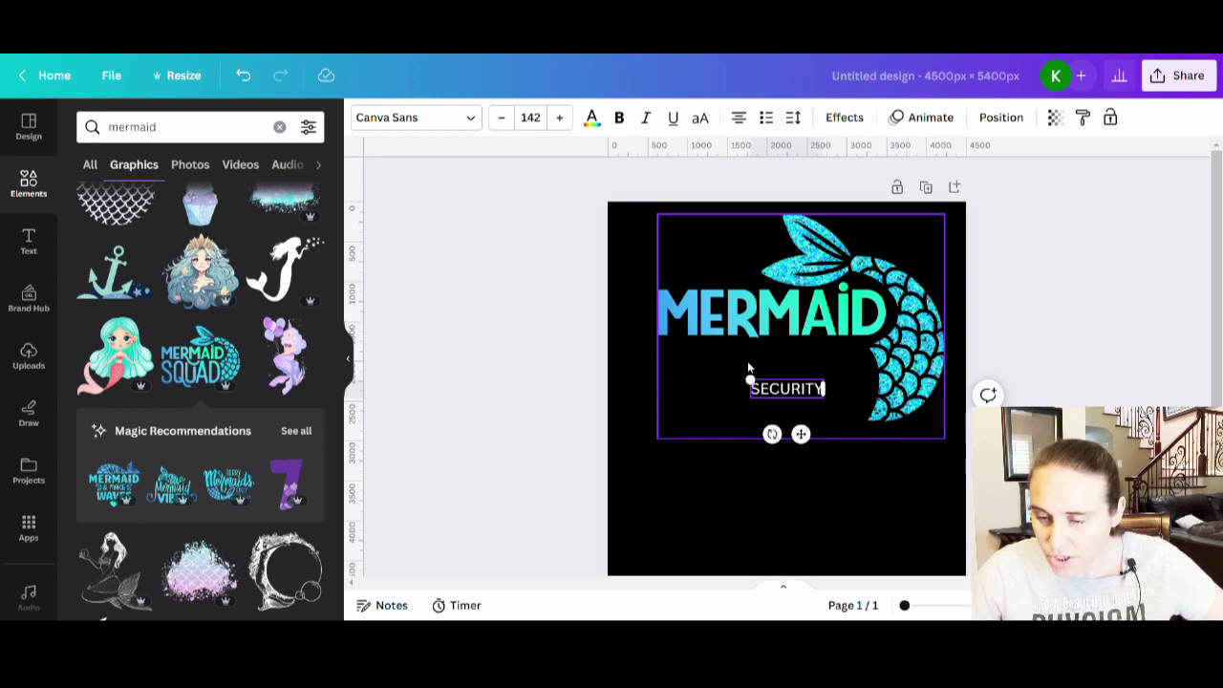
pyautogui.moveTo(750, 379); pyautogui.dragTo(656, 357)
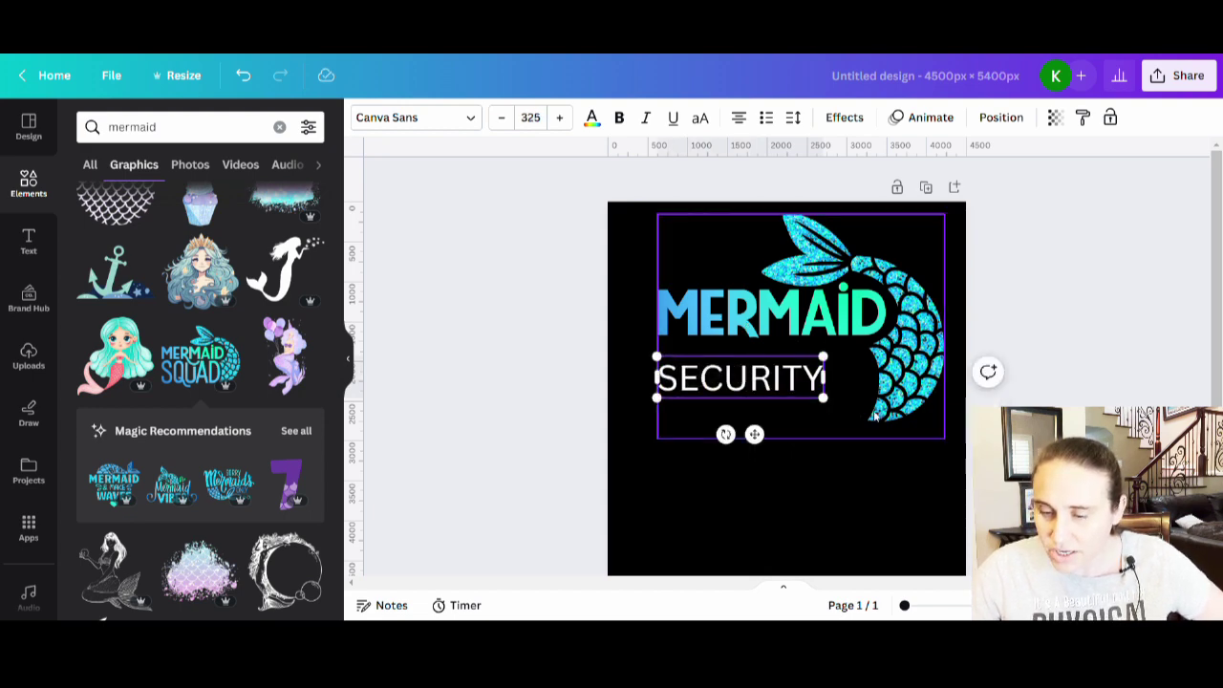
pyautogui.moveTo(828, 404); pyautogui.dragTo(860, 409)
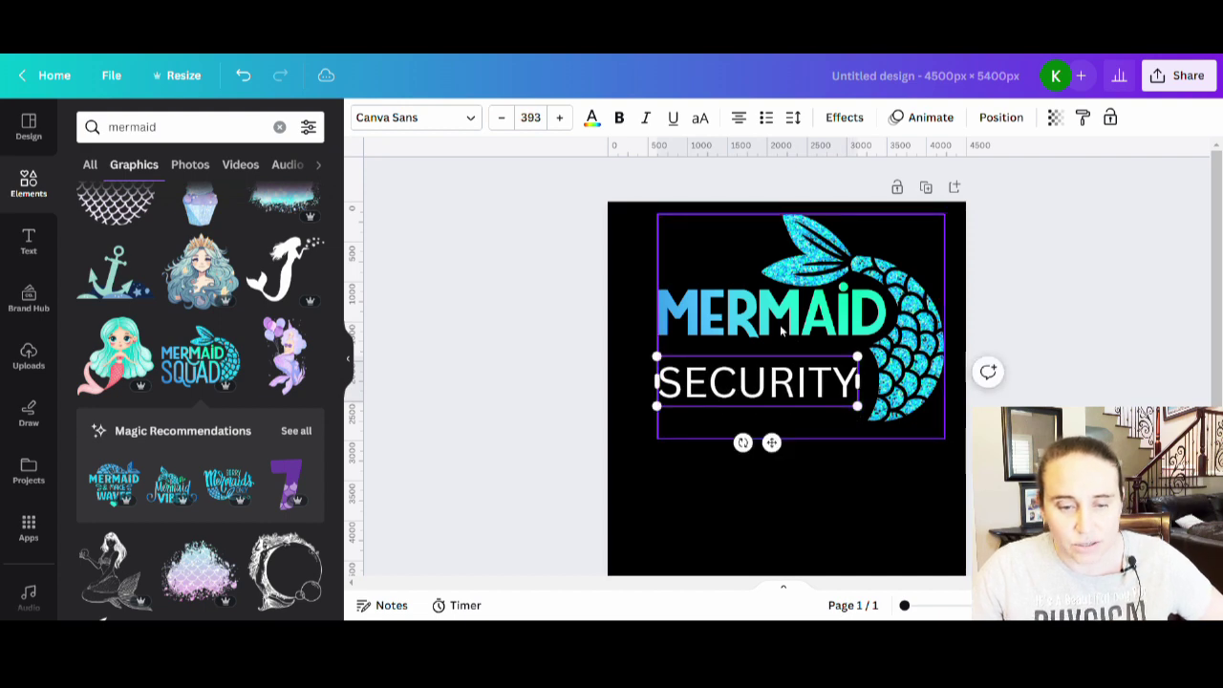
# Search the fonts for "NARROW" and set the SECURITY text in Paalalabas Condensed.
pyautogui.click(421, 117)
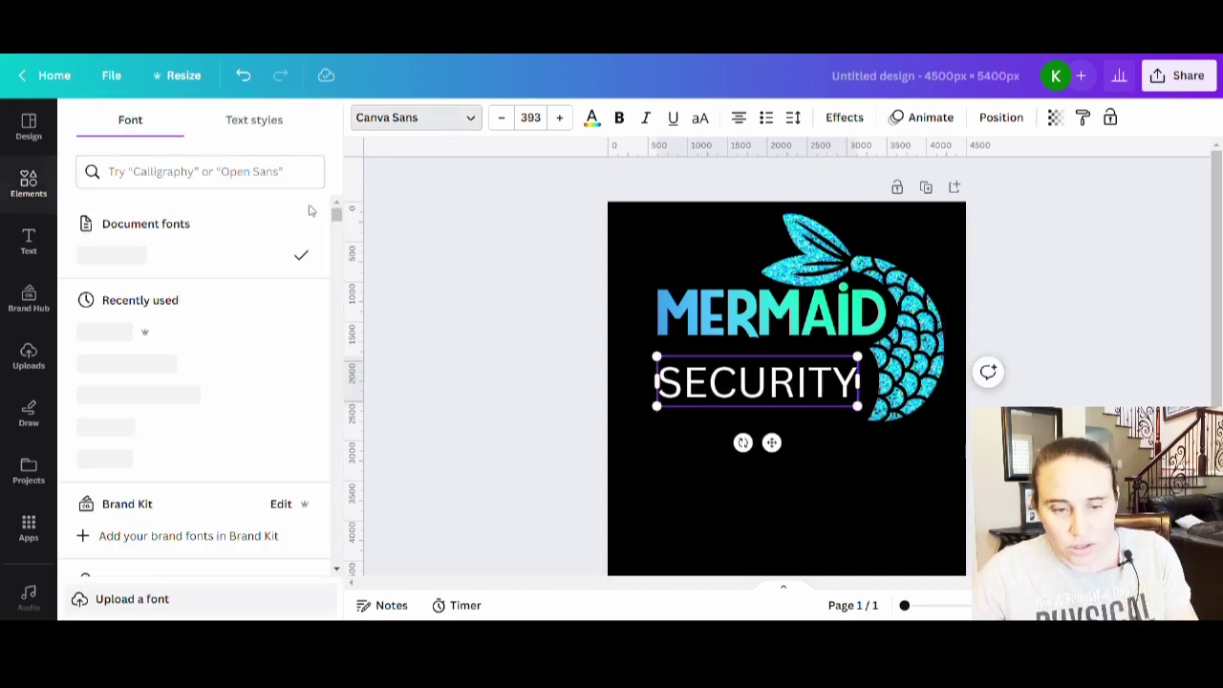
pyautogui.click(111, 172)
pyautogui.write('NARRO')
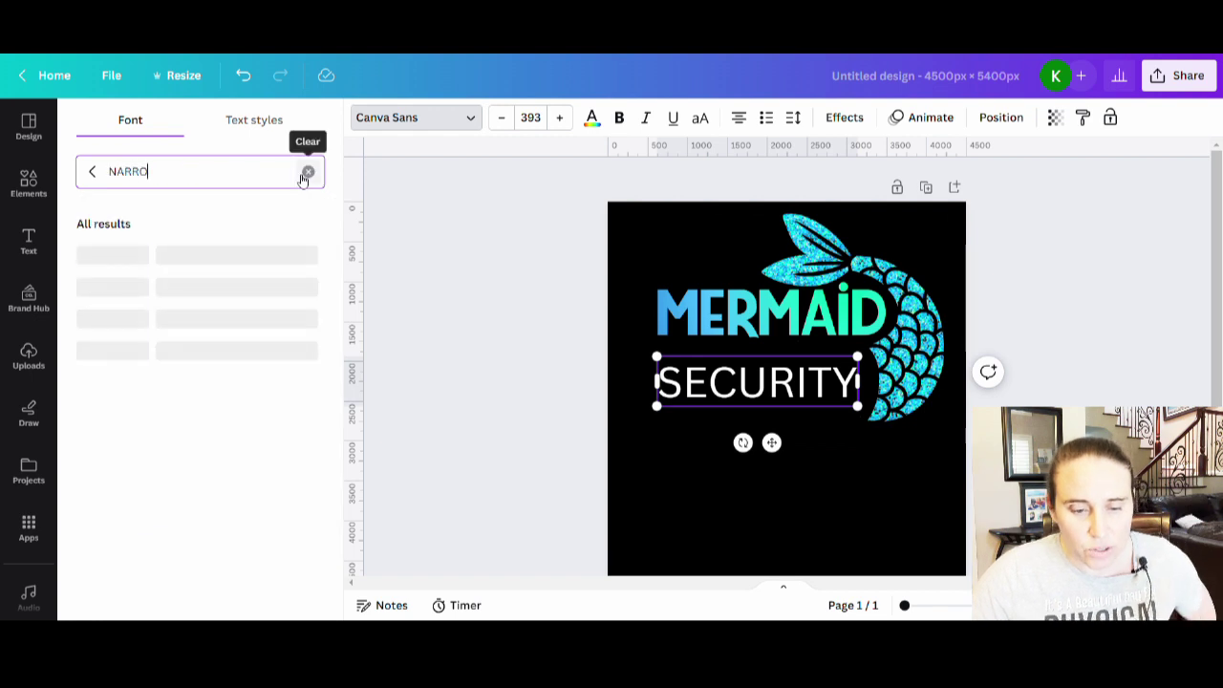
pyautogui.write('W')
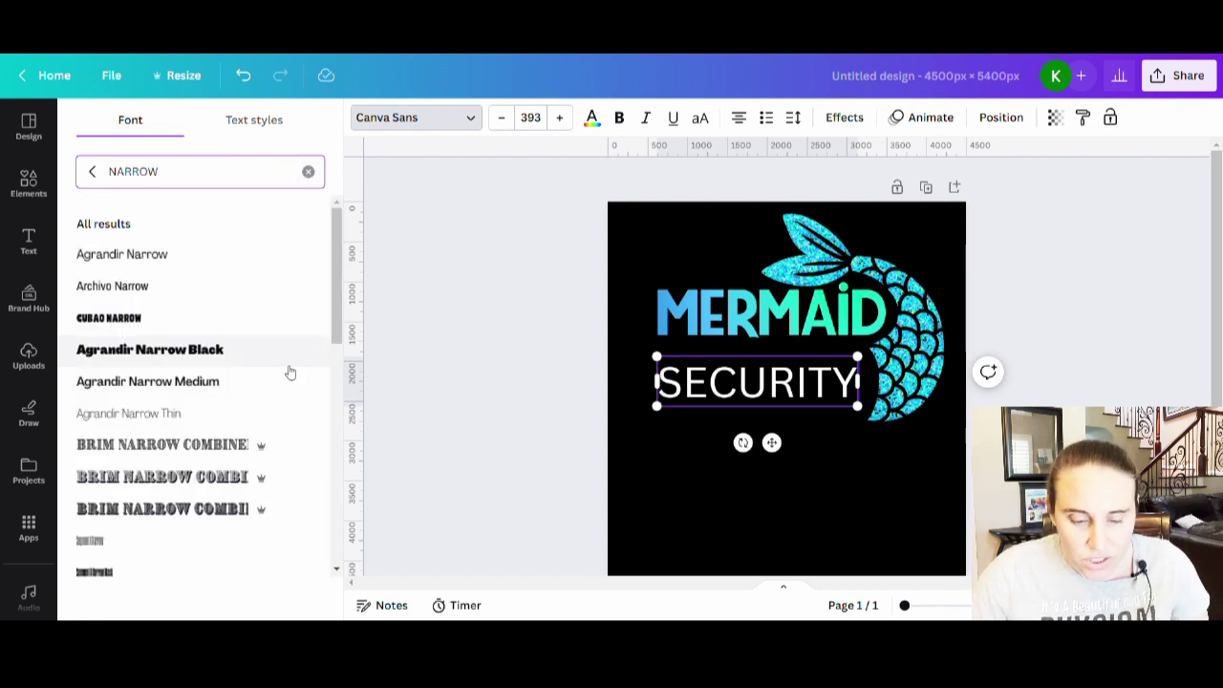
pyautogui.scroll(-3, 219, 430)
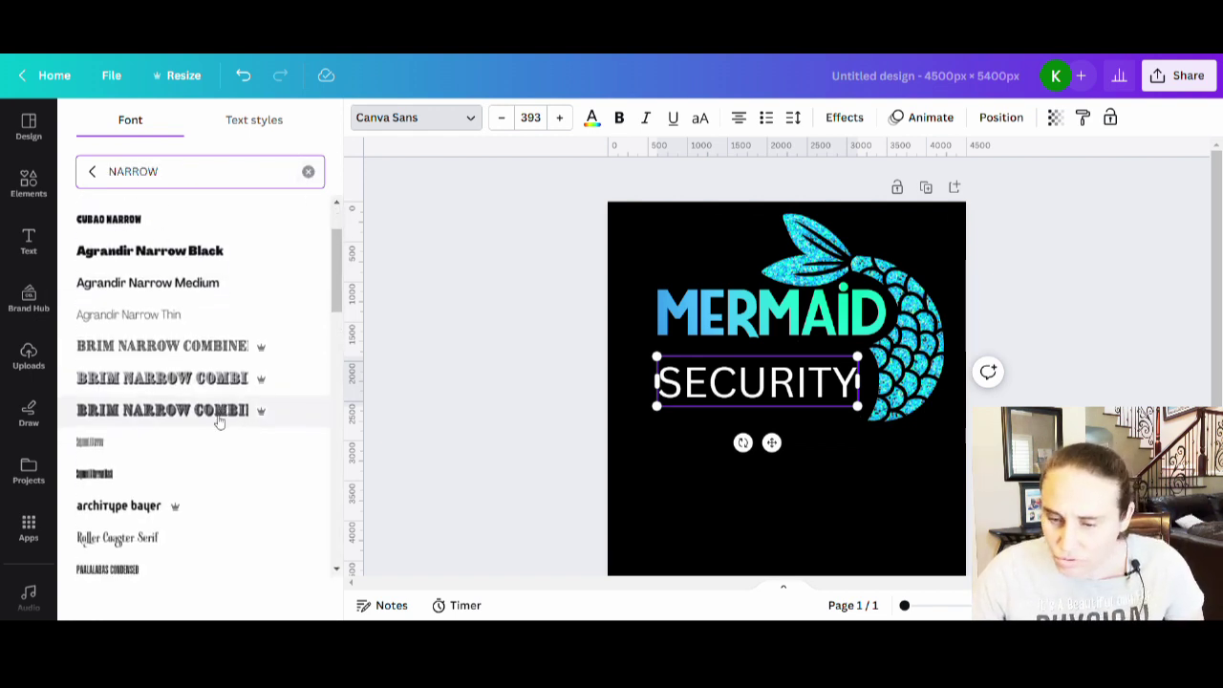
pyautogui.scroll(-1, 218, 421)
pyautogui.scroll(-3, 142, 355)
pyautogui.click(125, 360)
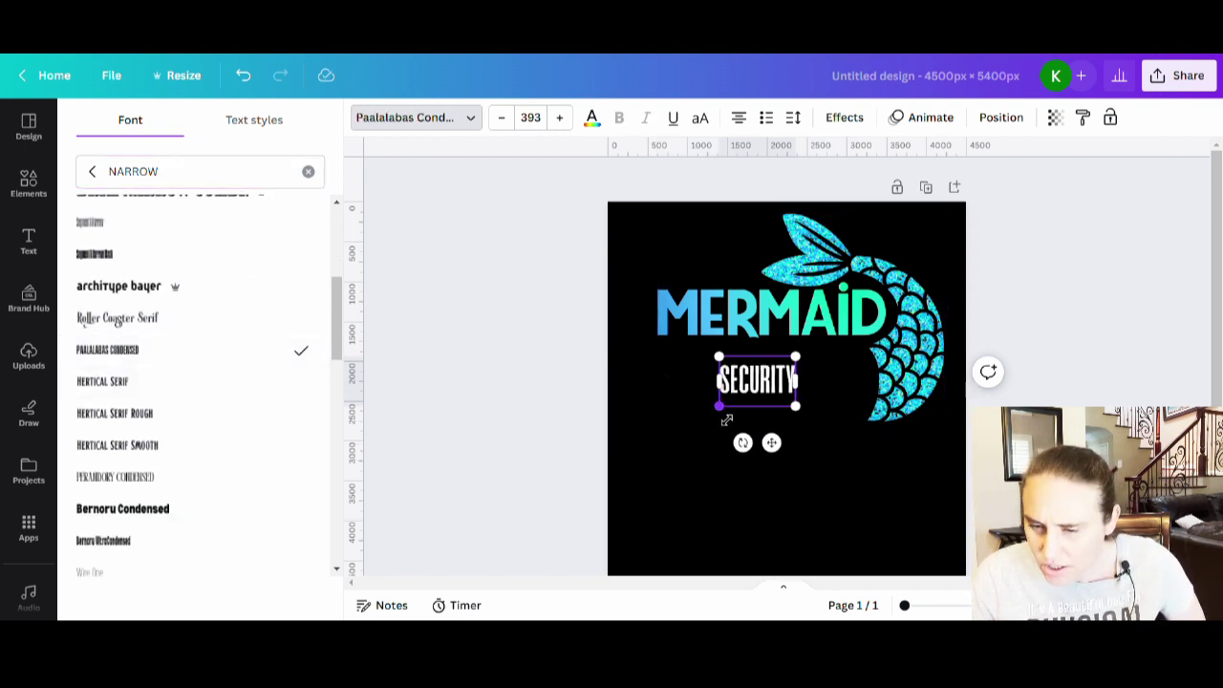
# Enlarge the SECURITY text to nearly the width of MERMAID and place it directly beneath that word.
pyautogui.moveTo(722, 411); pyautogui.dragTo(657, 446)
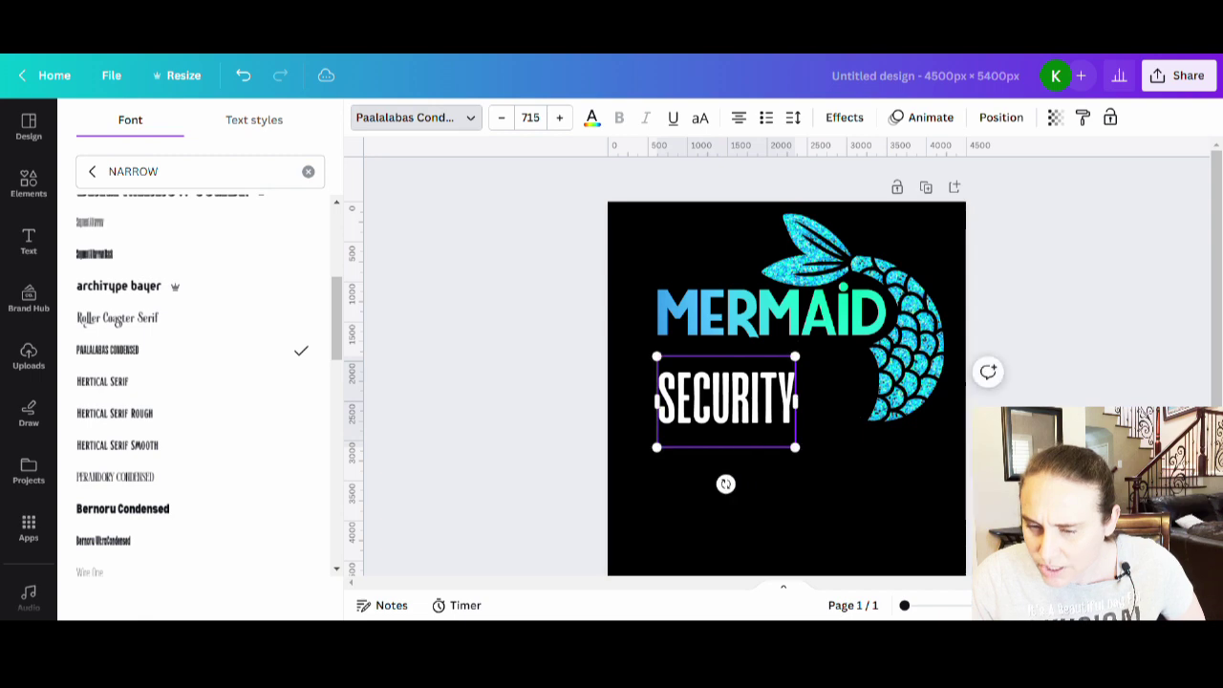
pyautogui.moveTo(806, 362); pyautogui.dragTo(908, 342)
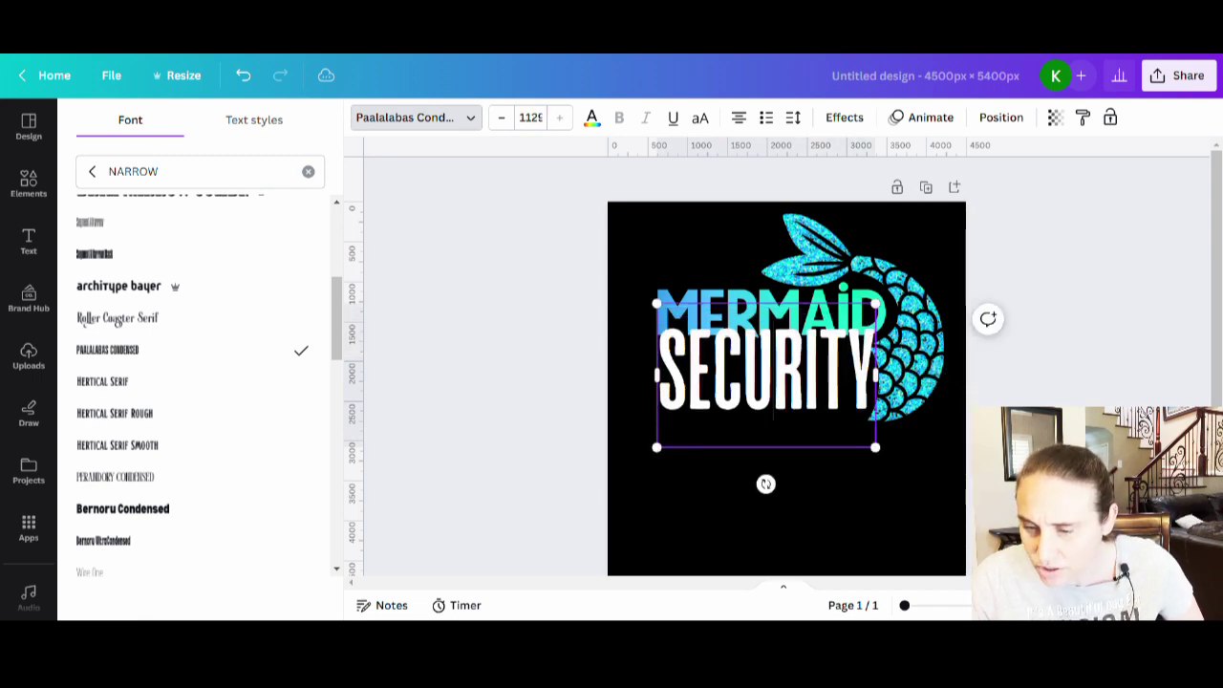
pyautogui.click(928, 504)
pyautogui.moveTo(727, 390); pyautogui.dragTo(726, 404)
pyautogui.click(929, 501)
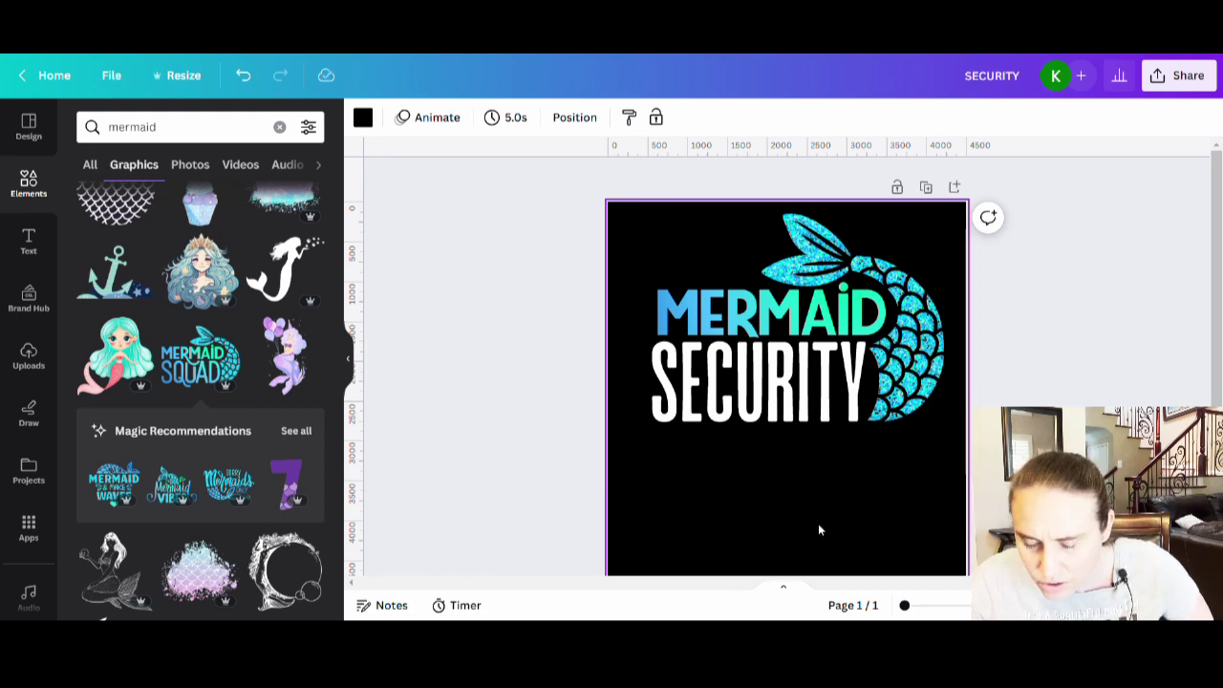
# Shrink the SECURITY text slightly to align its left edge with MERMAID and fine-tune its vertical position beneath the word.
pyautogui.click(726, 438)
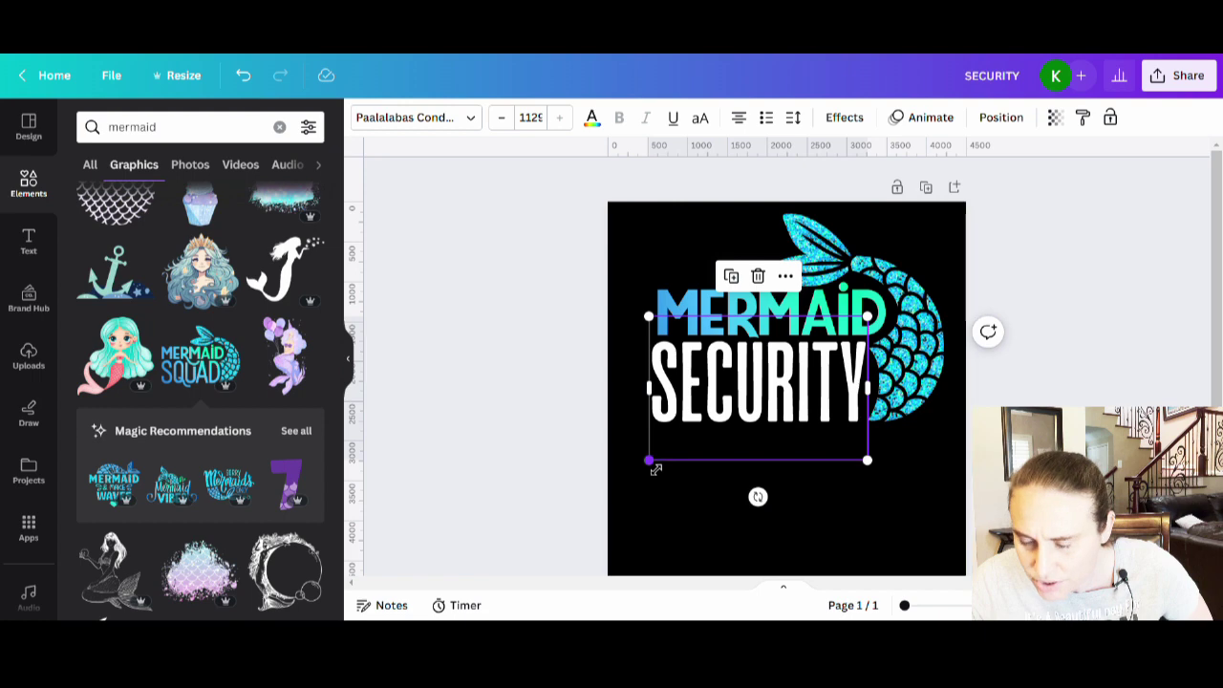
pyautogui.moveTo(656, 469); pyautogui.dragTo(659, 466)
pyautogui.click(904, 481)
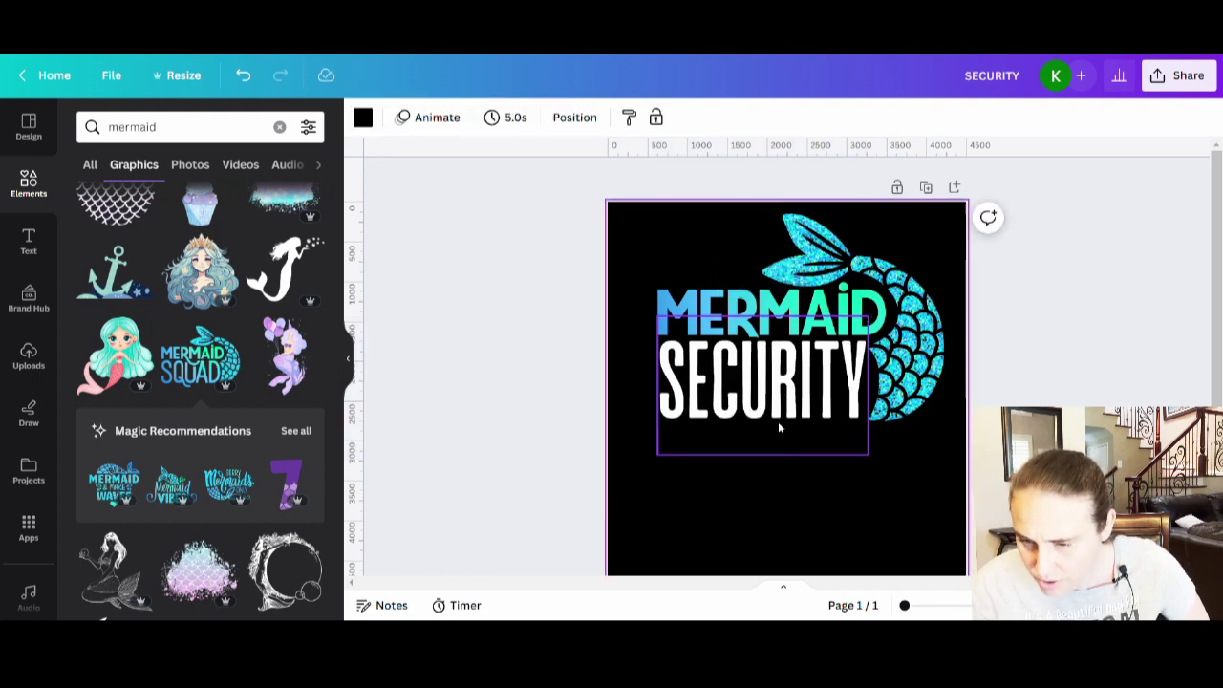
pyautogui.click(779, 428)
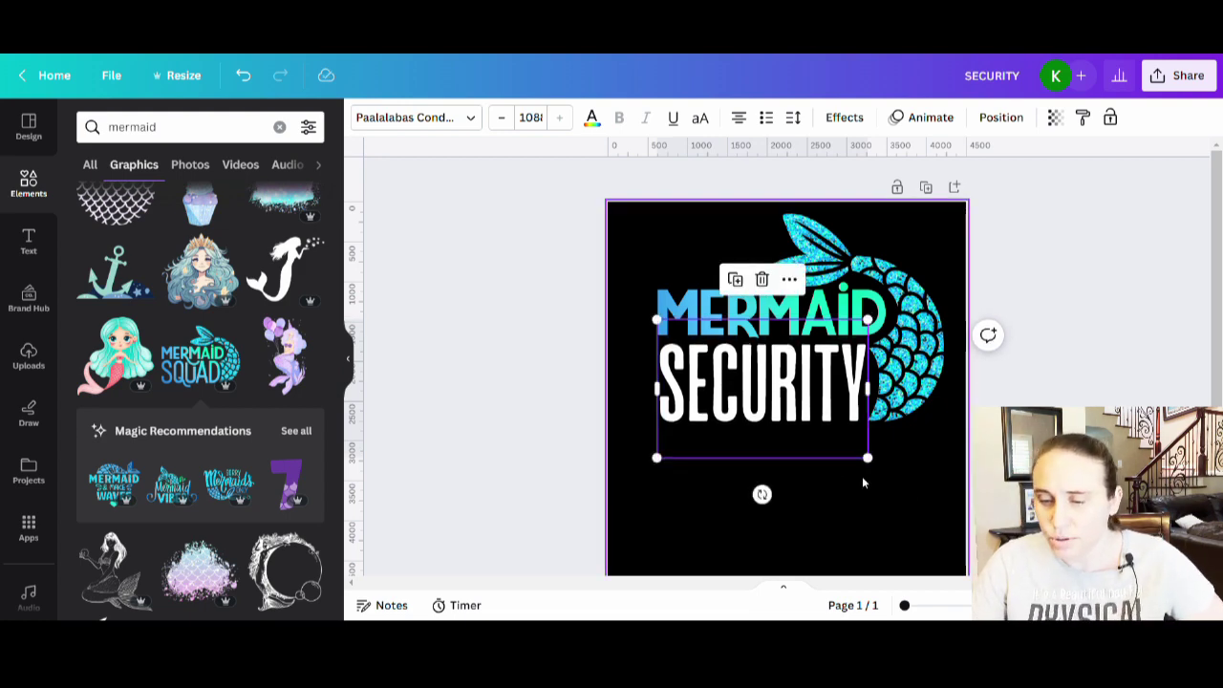
pyautogui.click(917, 513)
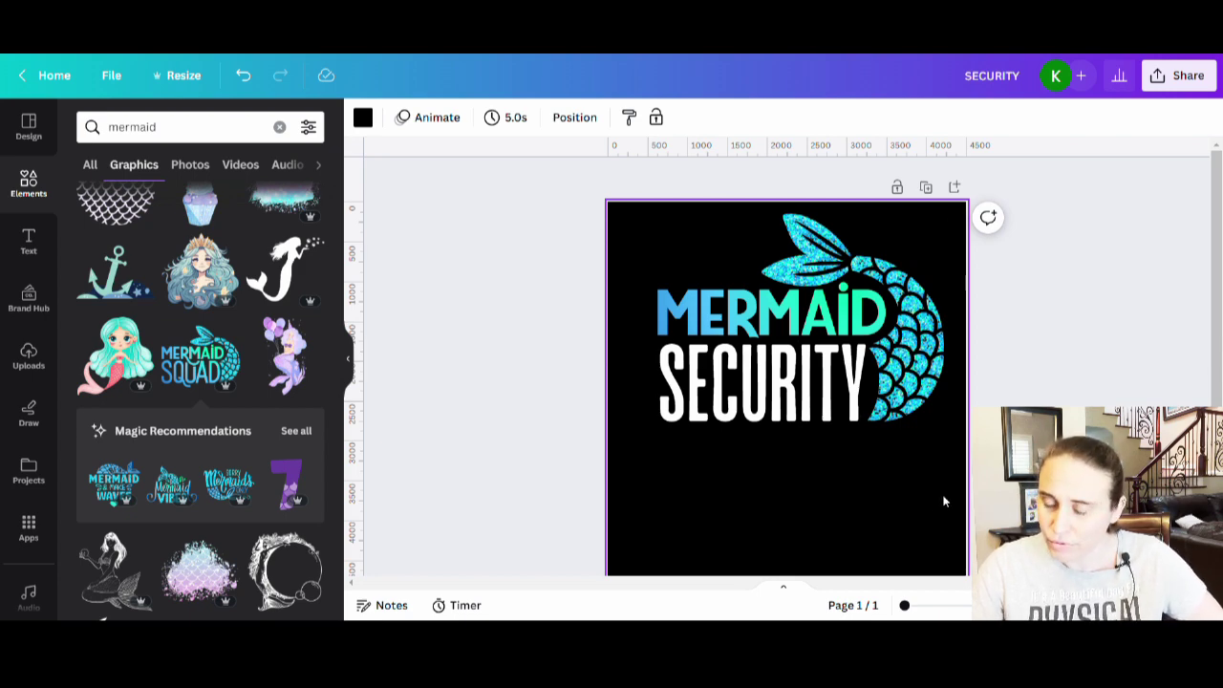
# Group the SECURITY text with the mermaid graphic and shift the group slightly right and down on the page.
pyautogui.moveTo(945, 497); pyautogui.dragTo(764, 303)
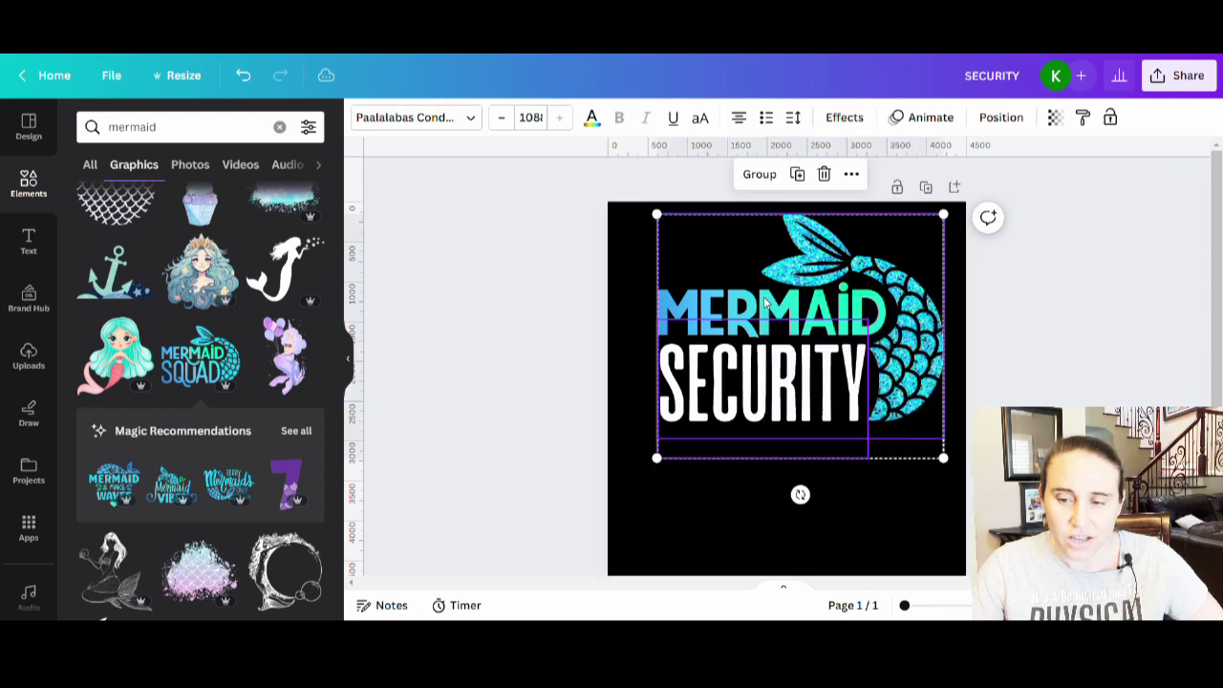
pyautogui.click(754, 175)
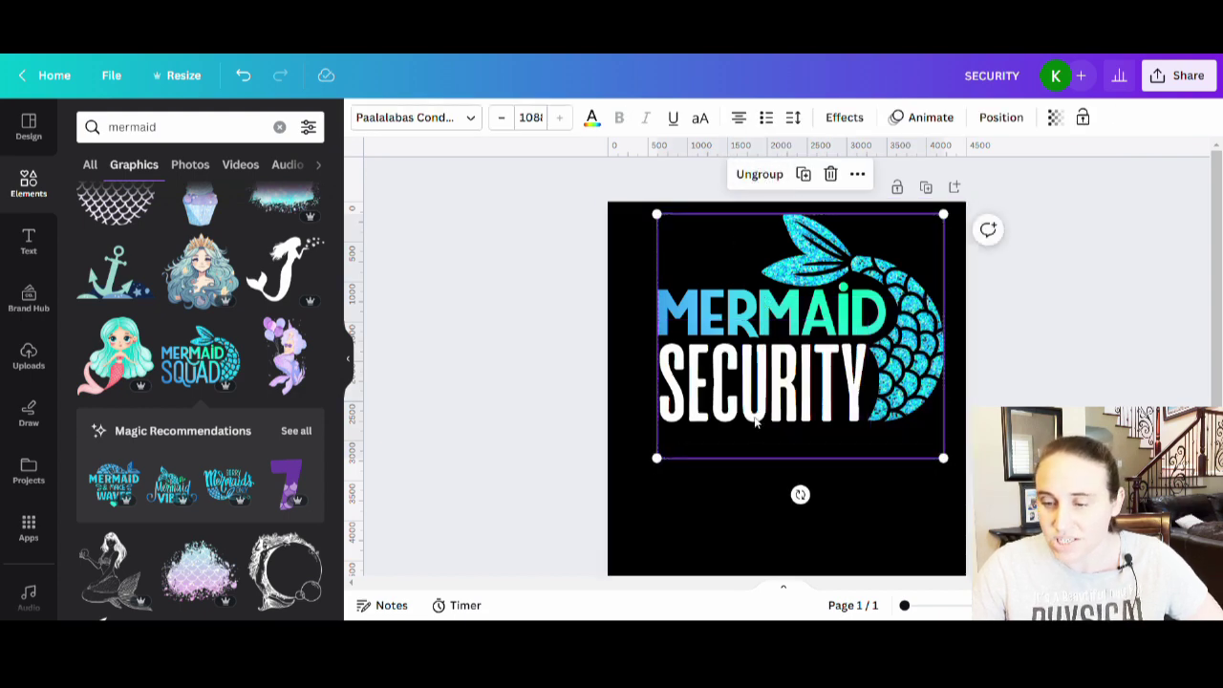
pyautogui.moveTo(756, 407)
pyautogui.mouseDown()
pyautogui.moveTo(718, 369)
pyautogui.moveTo(746, 430)
pyautogui.moveTo(765, 410)
pyautogui.moveTo(769, 427)
pyautogui.mouseUp()
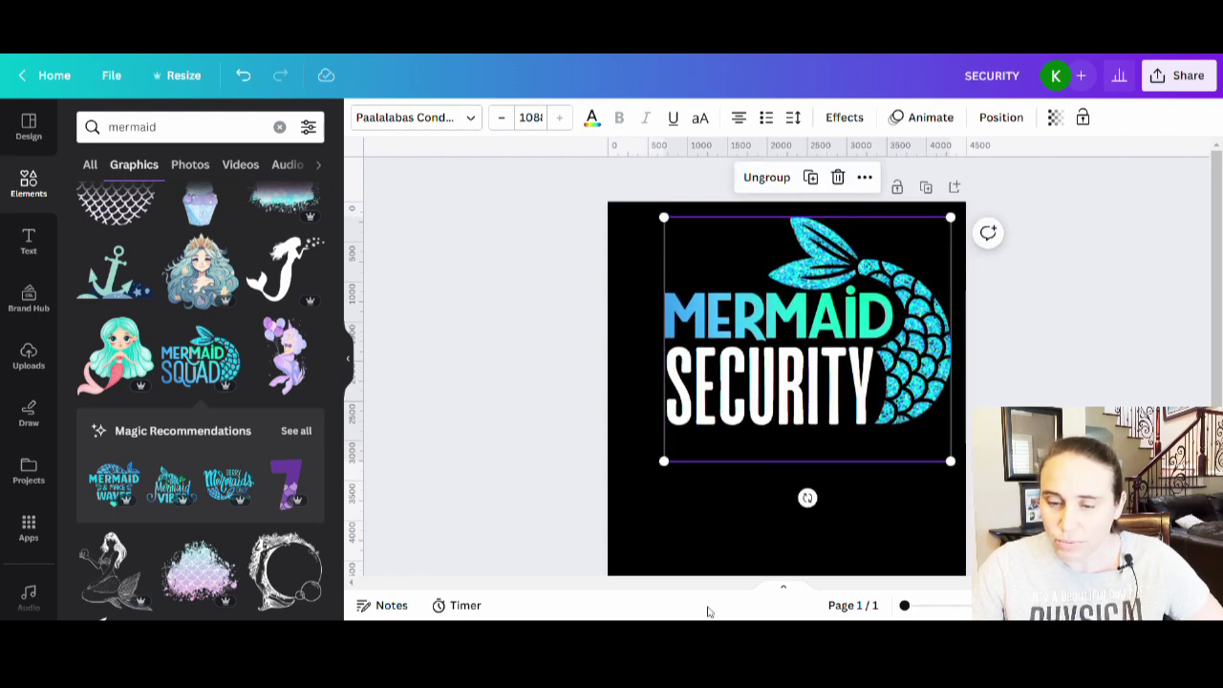
pyautogui.click(888, 557)
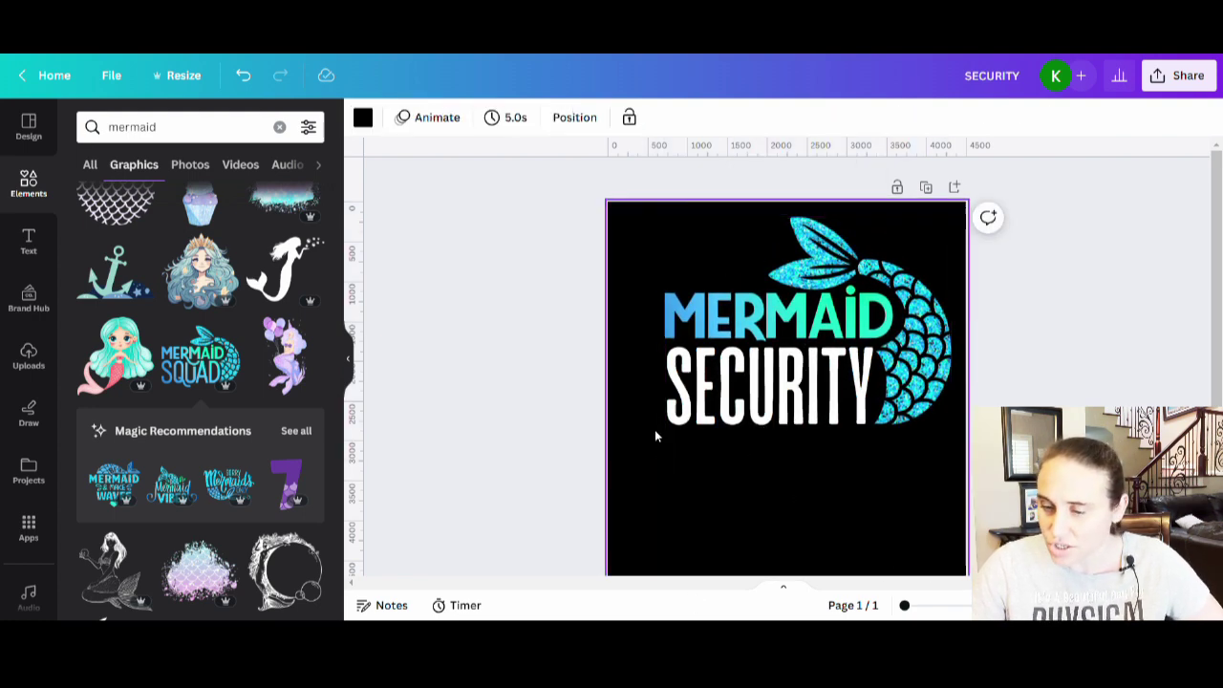
# Move the Mermaid Security group toward the page's upper right corner and scale it down to about 3352 × 2855 px.
pyautogui.click(746, 339)
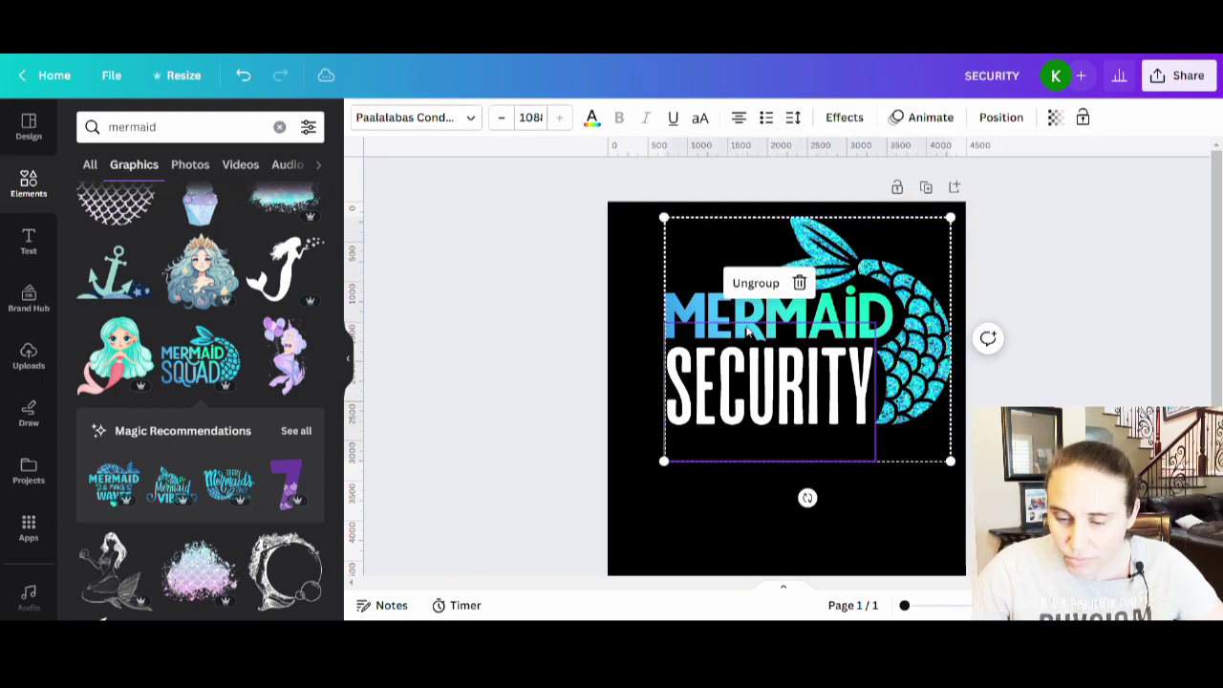
pyautogui.moveTo(745, 339); pyautogui.dragTo(754, 331)
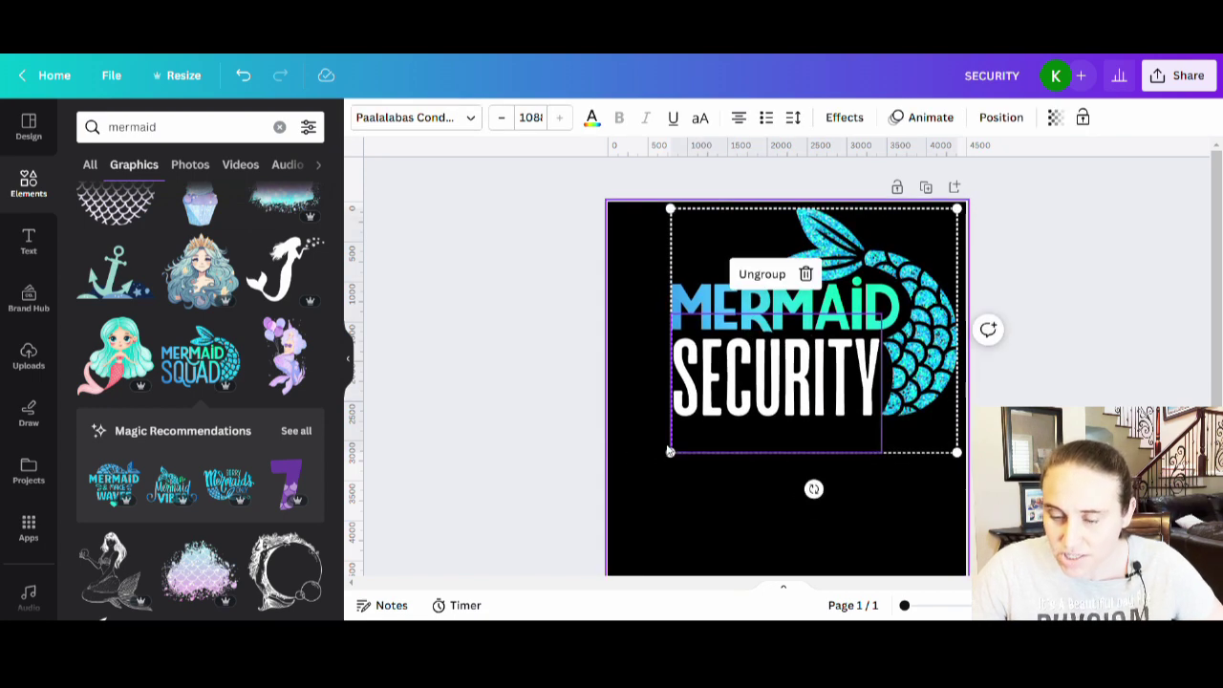
pyautogui.moveTo(672, 453); pyautogui.dragTo(684, 443)
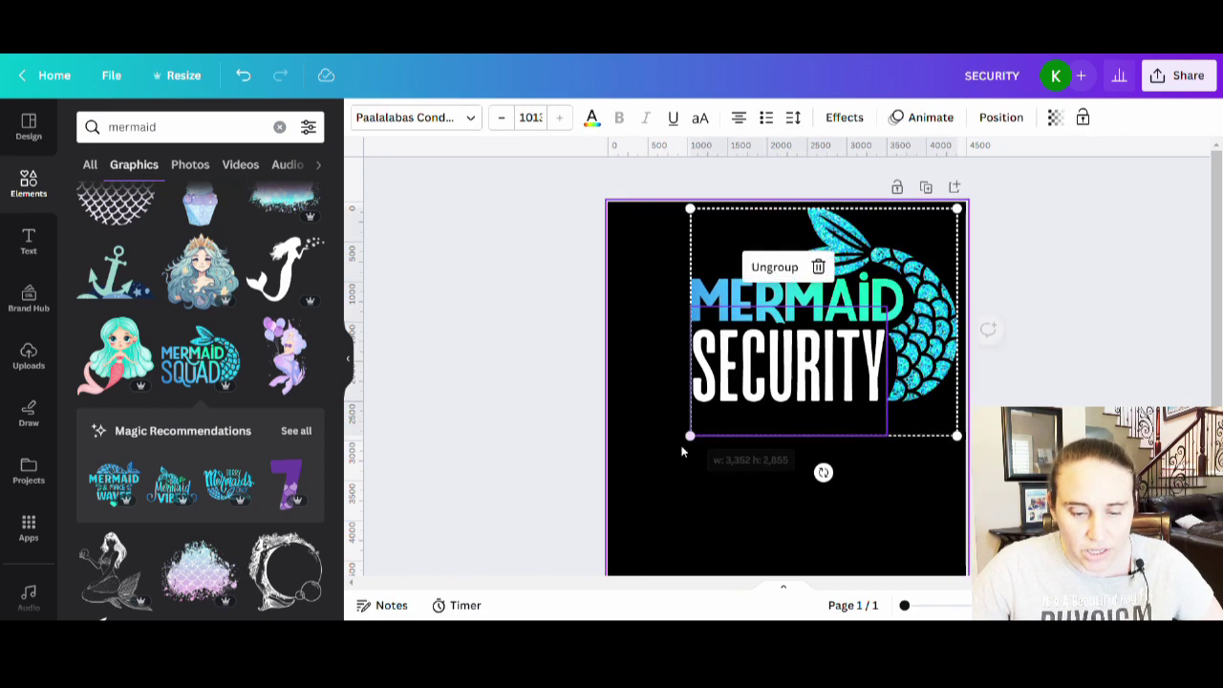
pyautogui.click(674, 276)
# Browse further through the mermaid graphics for another element to add to the design.
pyautogui.scroll(-5, 189, 352)
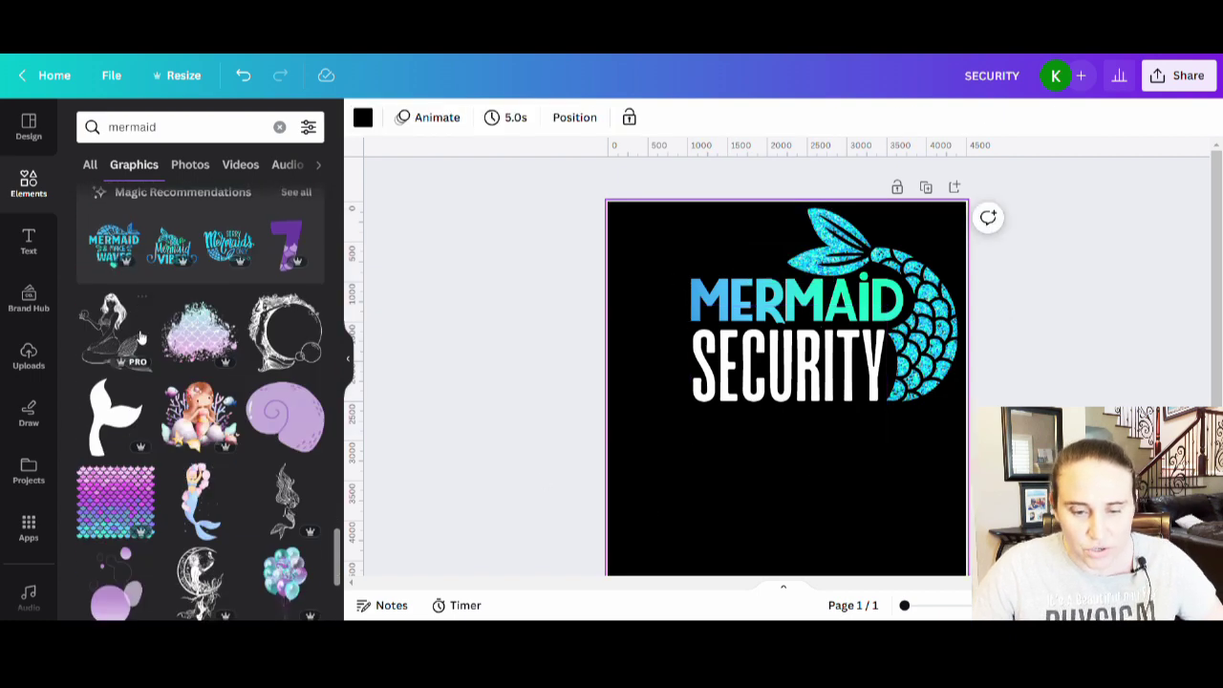
pyautogui.scroll(-8, 188, 352)
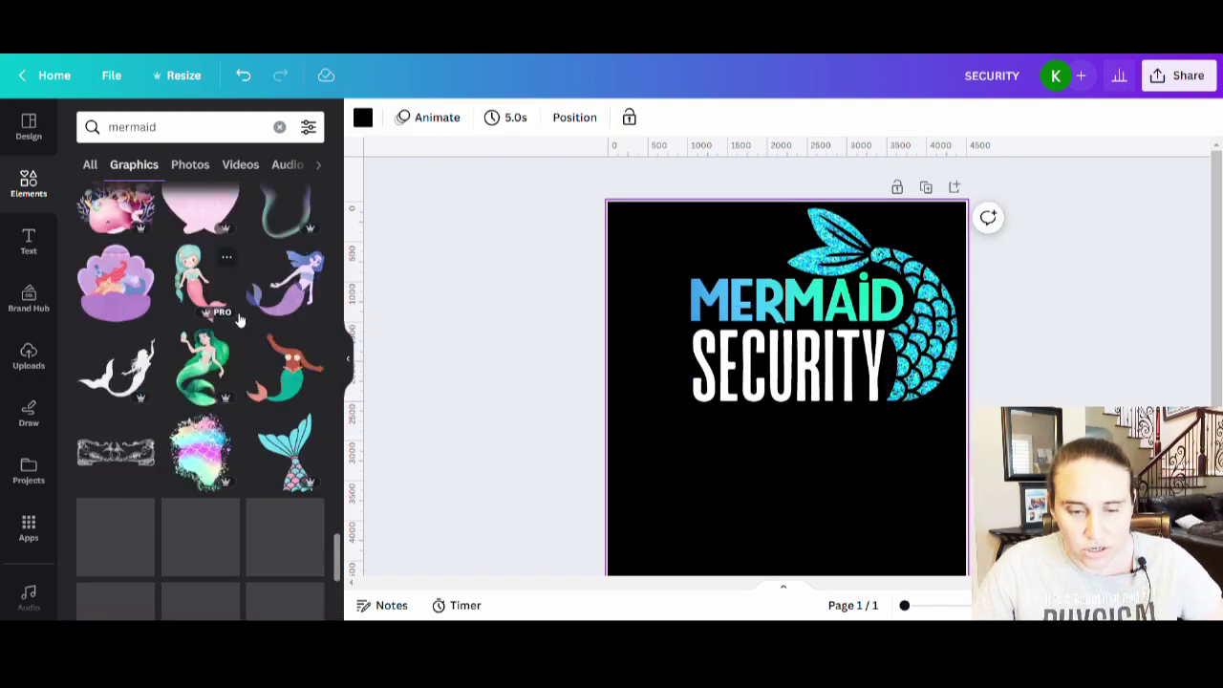
pyautogui.scroll(-3, 253, 392)
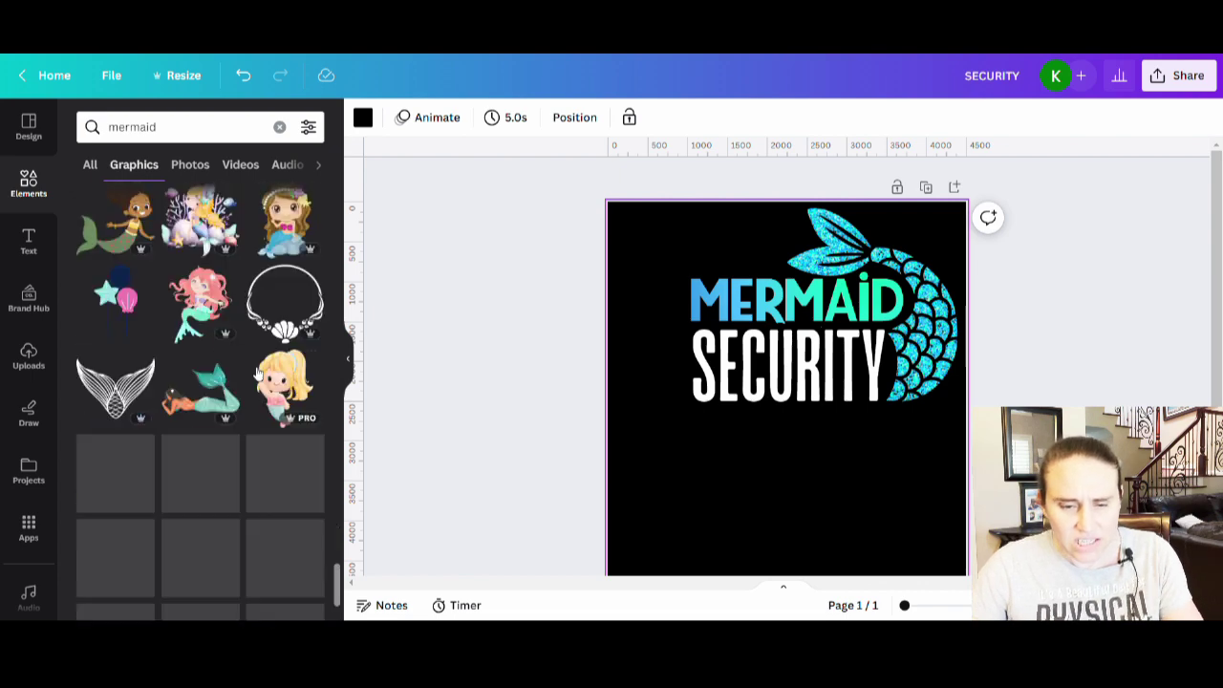
pyautogui.scroll(-2, 219, 318)
pyautogui.scroll(-5, 220, 319)
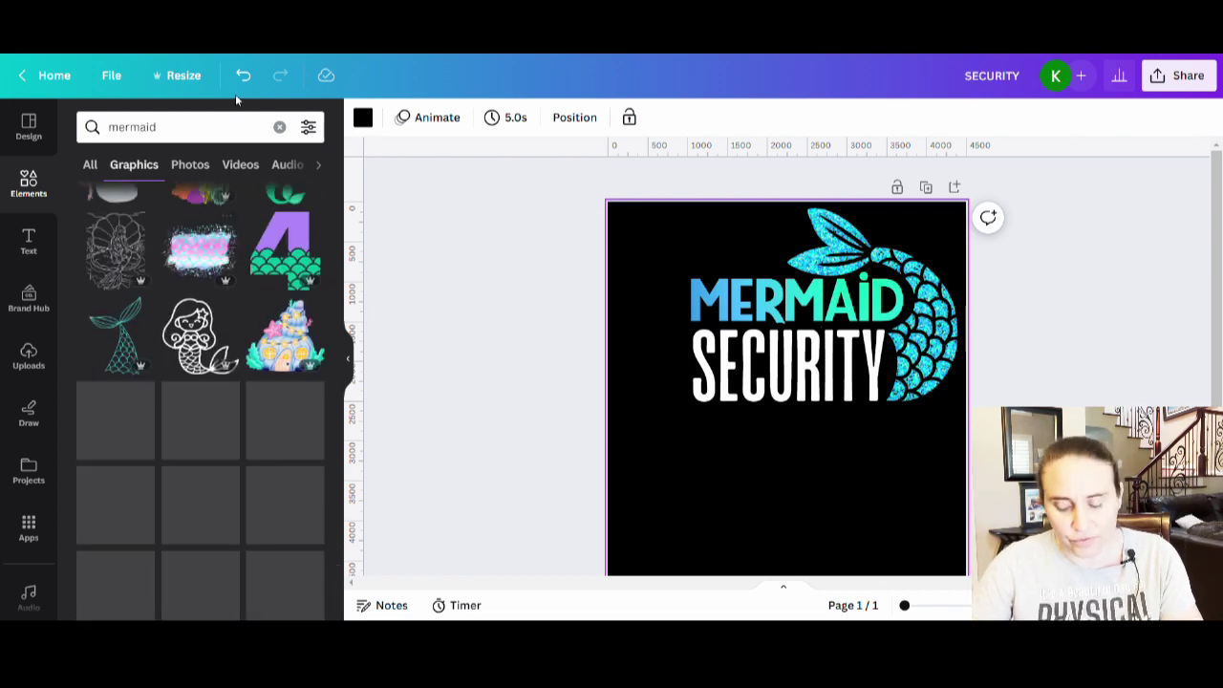
# Search the graphics for "TRIDENT" and add the blue trident with wavy lines to the page.
pyautogui.click(168, 133)
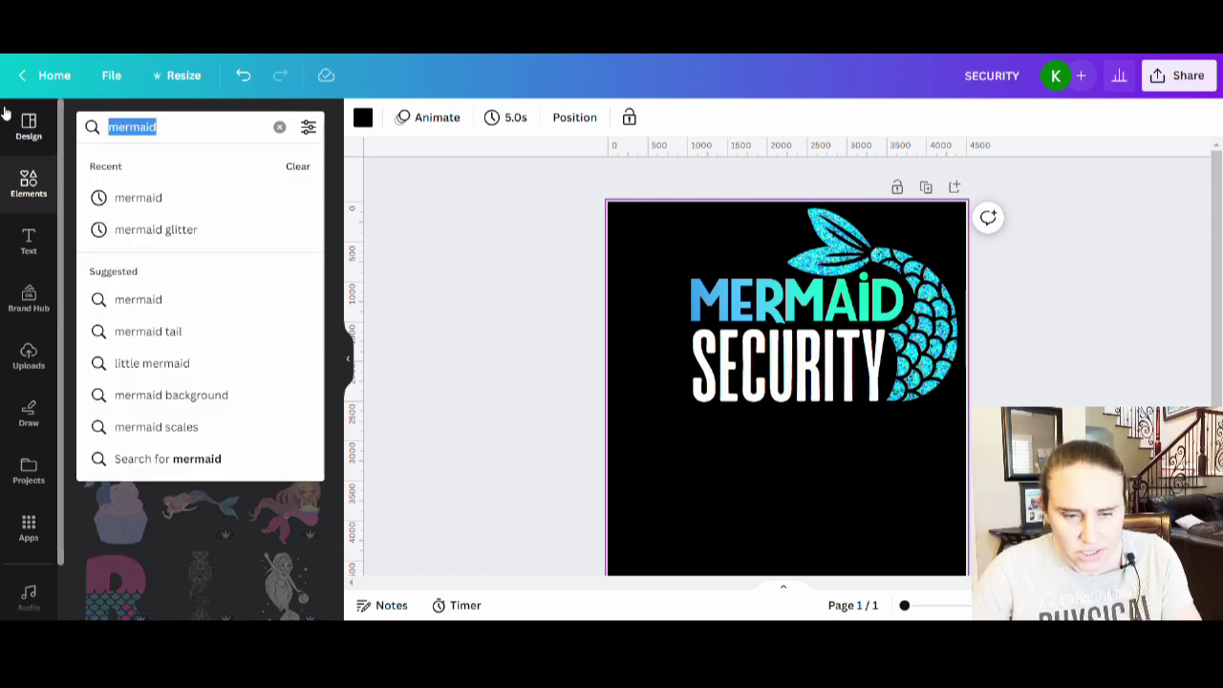
pyautogui.write('TRIDAN')
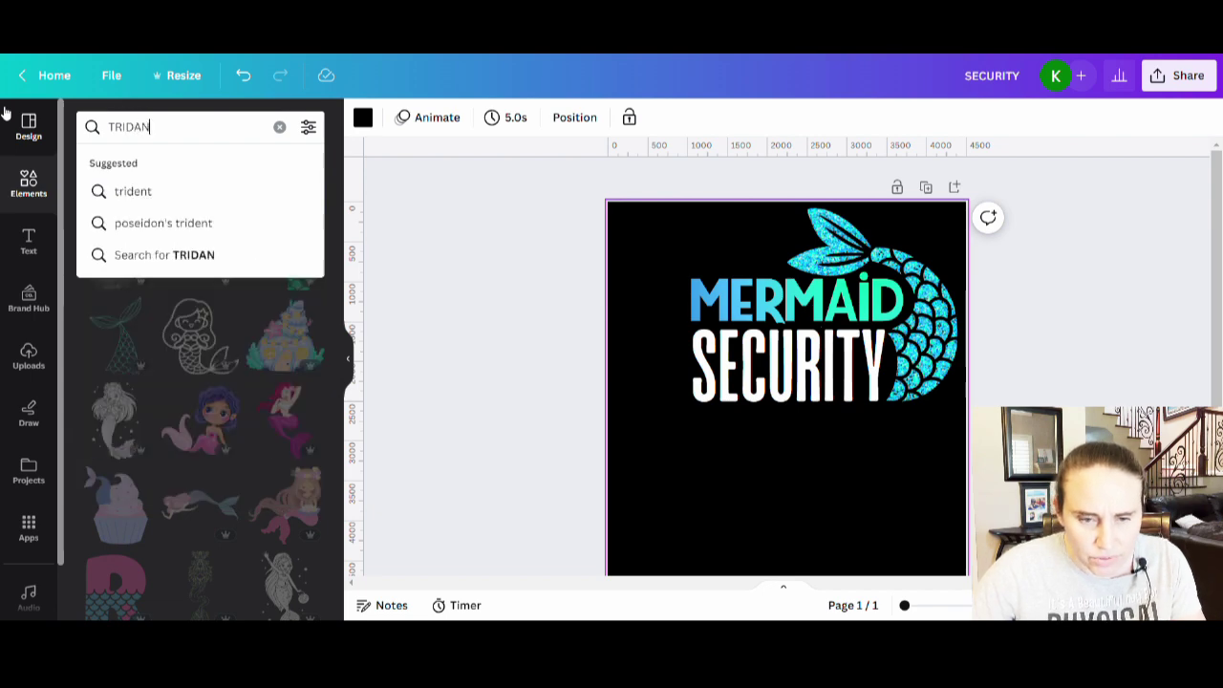
pyautogui.write('T')
pyautogui.press('Return')
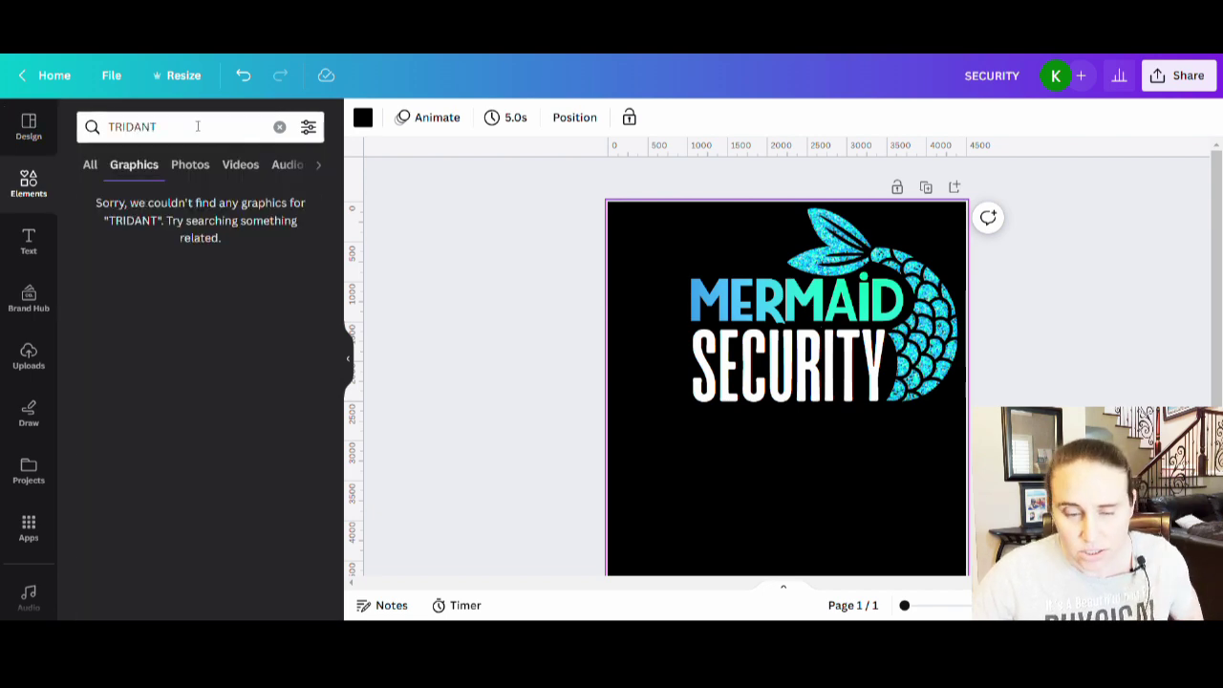
pyautogui.click(149, 134)
pyautogui.press('BackSpace')
pyautogui.write('E')
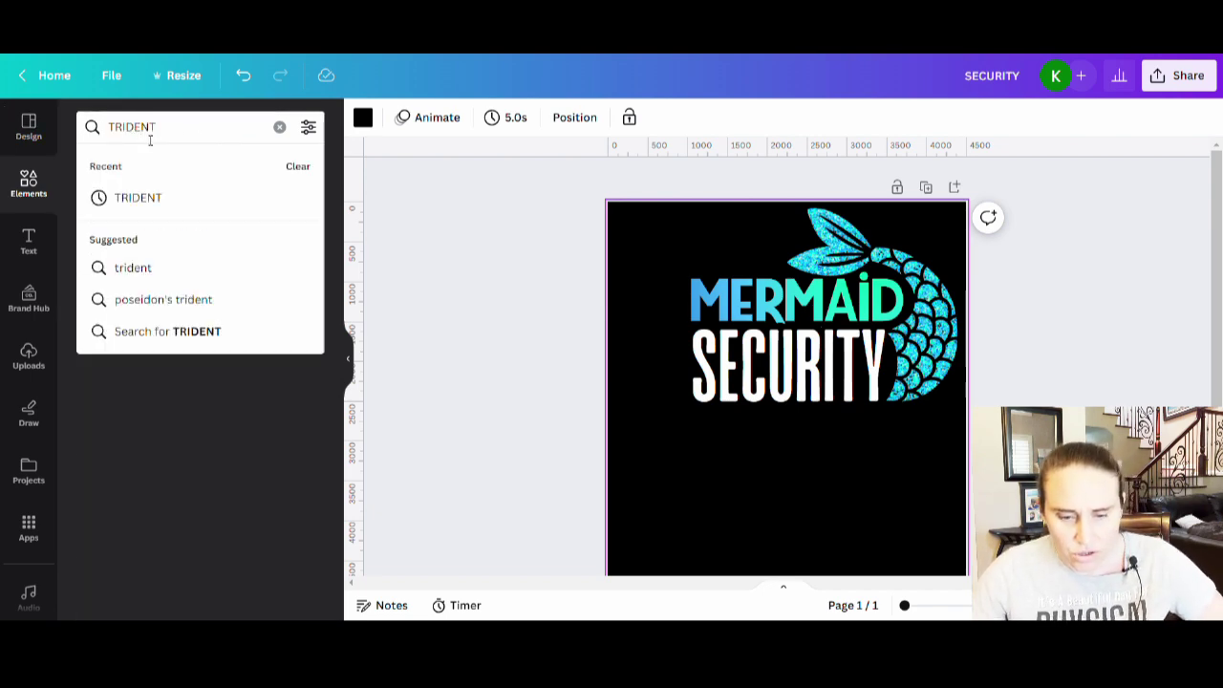
pyautogui.press('Return')
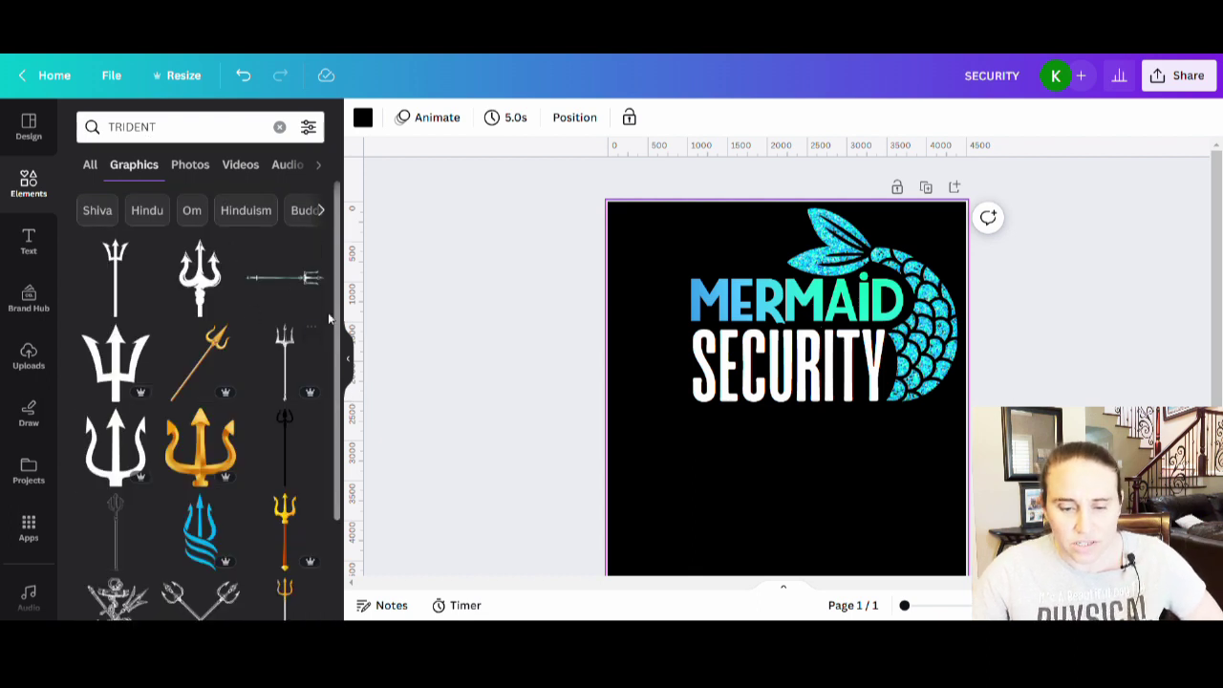
pyautogui.scroll(-1, 143, 364)
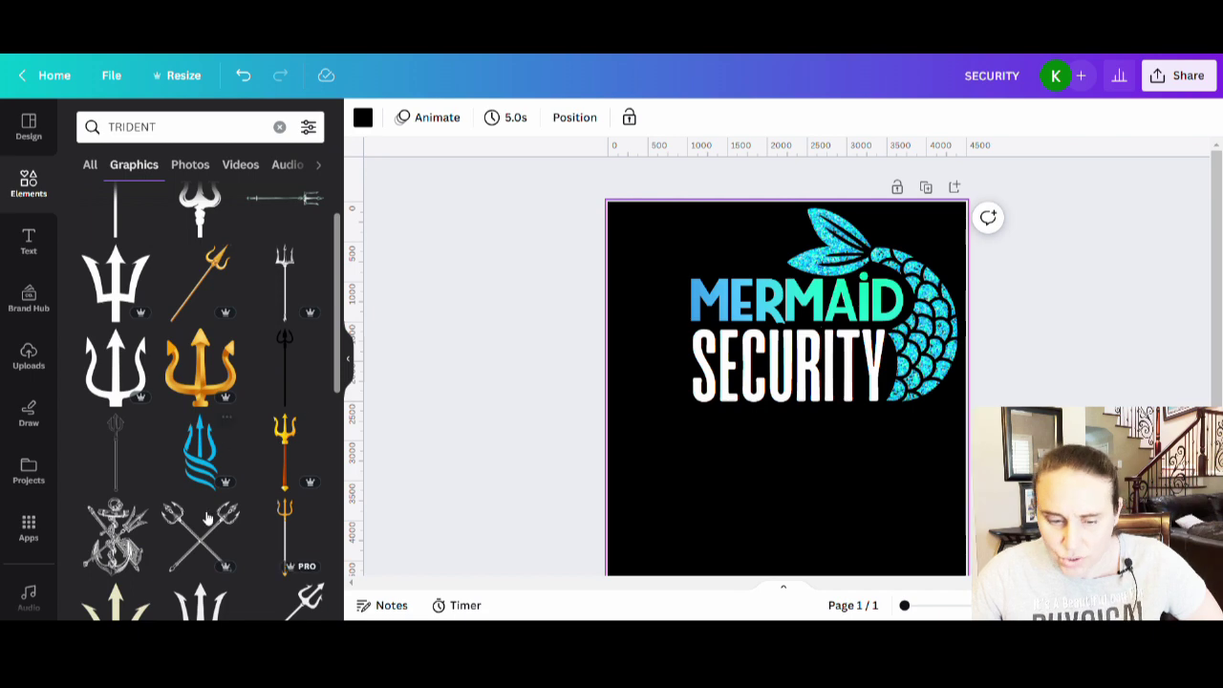
pyautogui.click(202, 459)
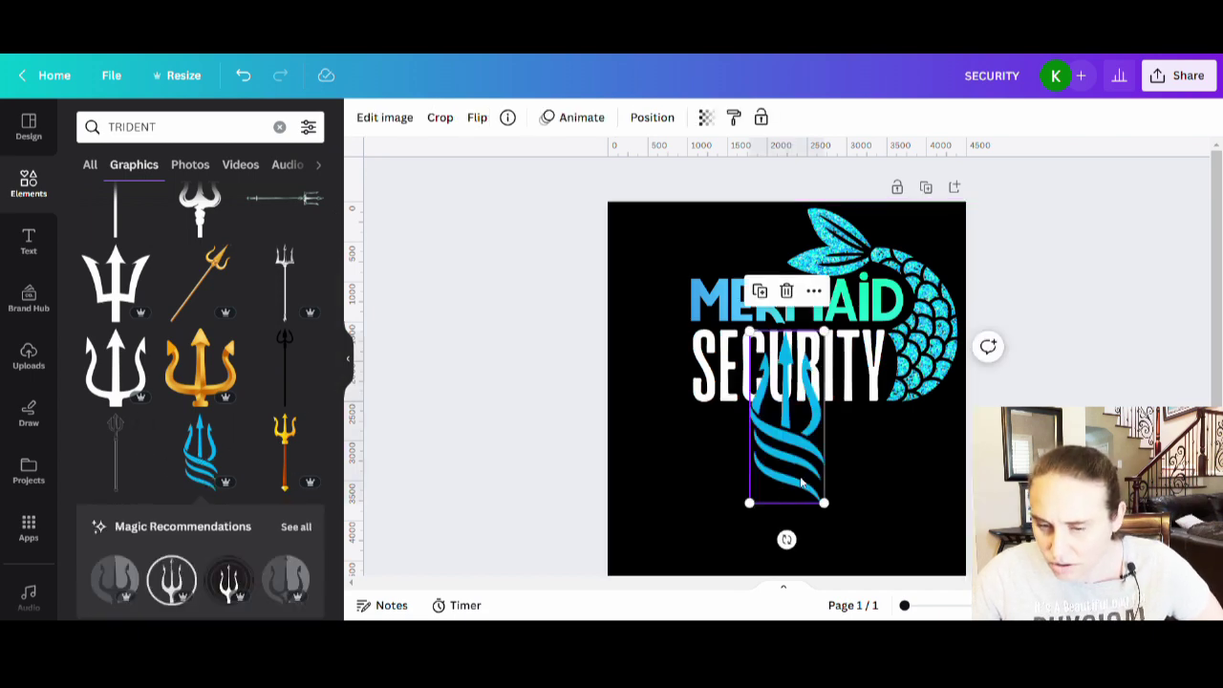
# Scale the blue trident down and place it just left of the Mermaid Security text, roughly matching the text's height.
pyautogui.moveTo(804, 480); pyautogui.dragTo(623, 408)
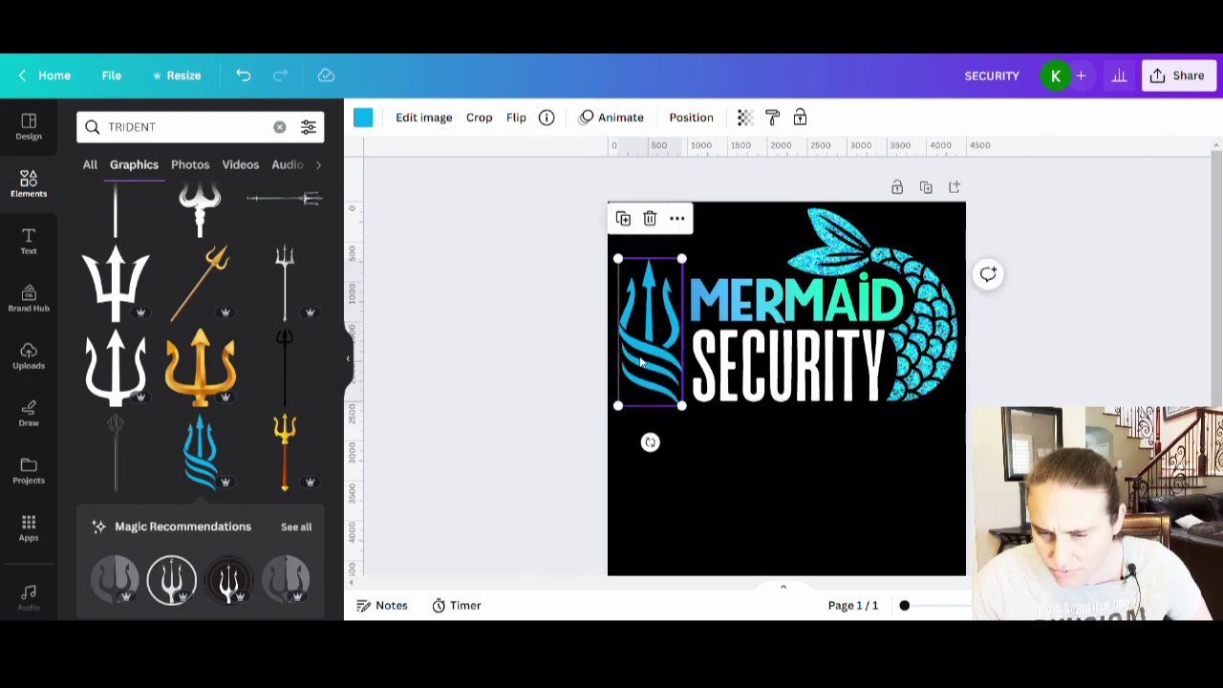
pyautogui.moveTo(644, 360); pyautogui.dragTo(631, 337)
pyautogui.click(770, 508)
pyautogui.click(633, 337)
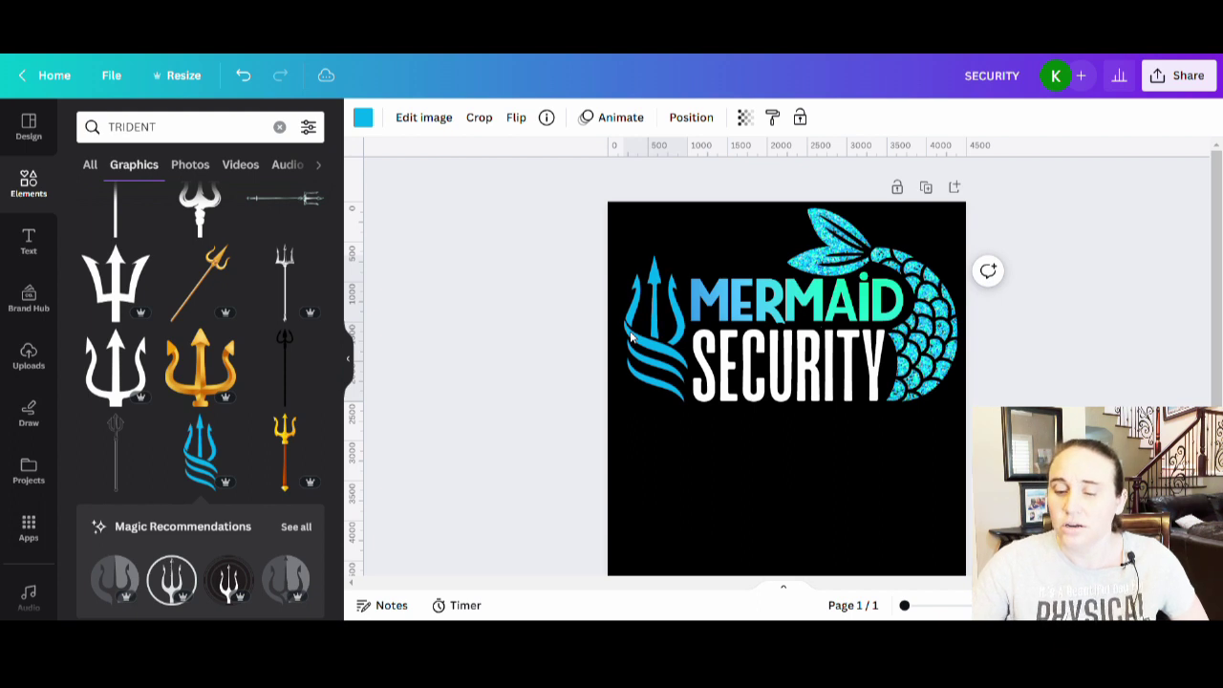
pyautogui.moveTo(630, 336); pyautogui.dragTo(631, 337)
pyautogui.click(811, 505)
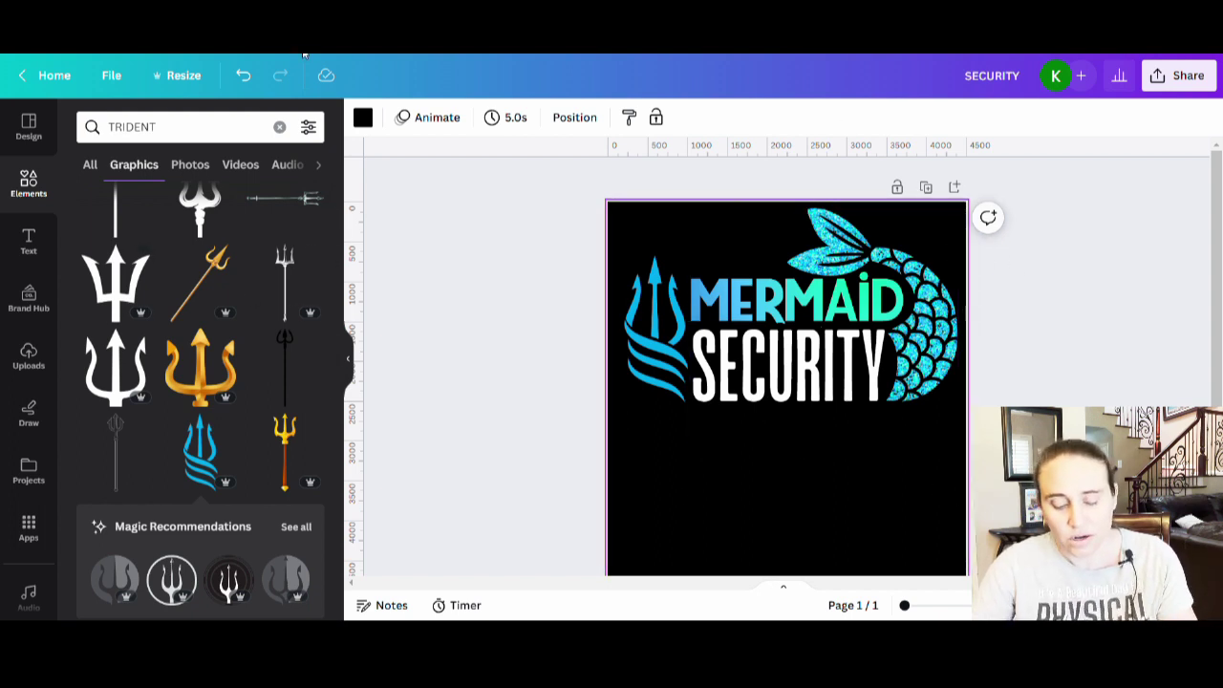
# Search the graphics for "WAVES" and place the blue graphic of flowing wave lines directly beneath the trident.
pyautogui.click(186, 126)
pyautogui.hotkey('ctrl', 'a')
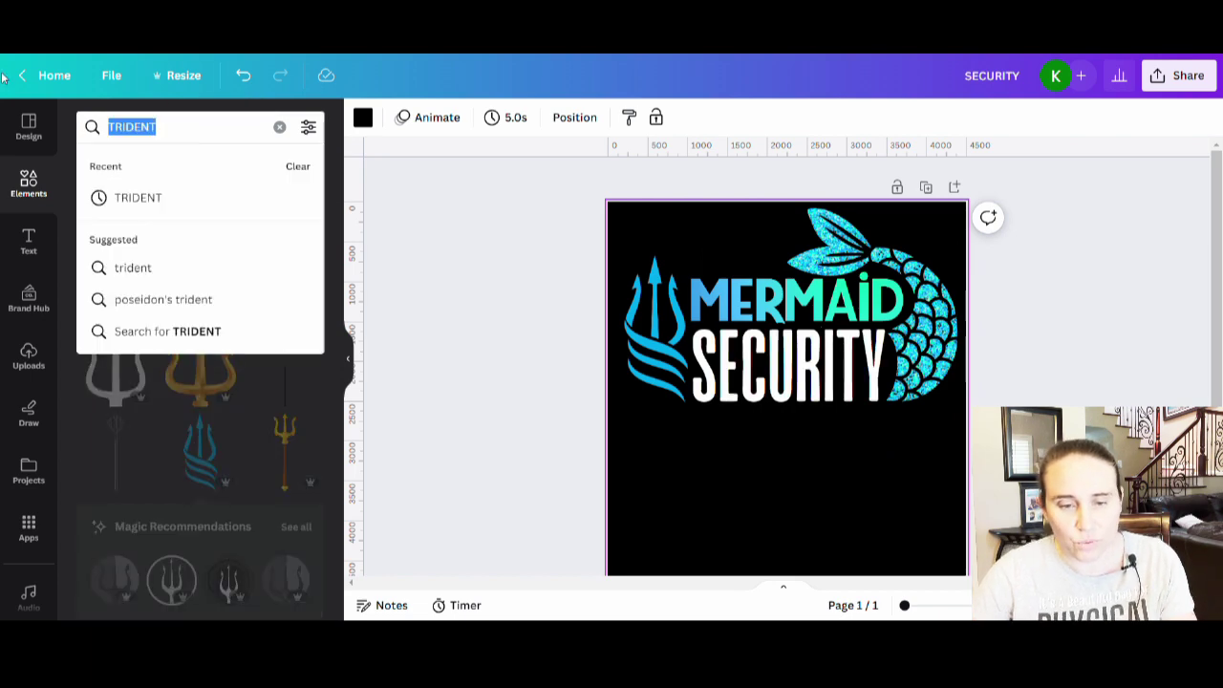
pyautogui.write('WAVES')
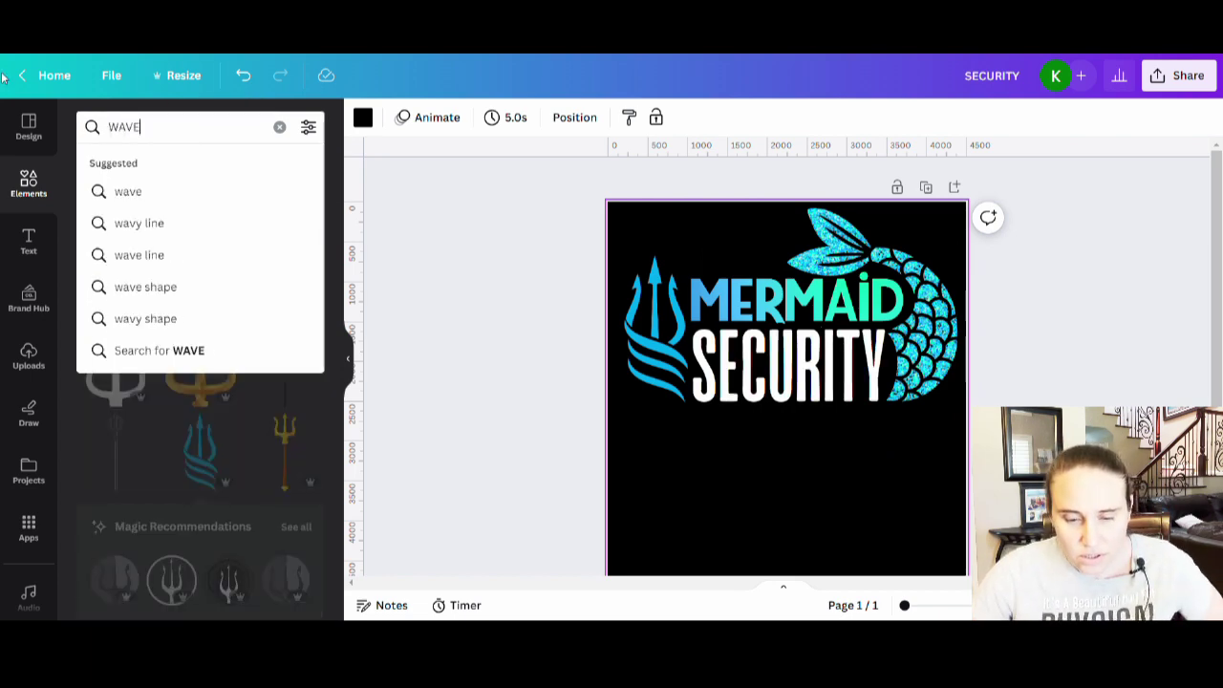
pyautogui.press('Return')
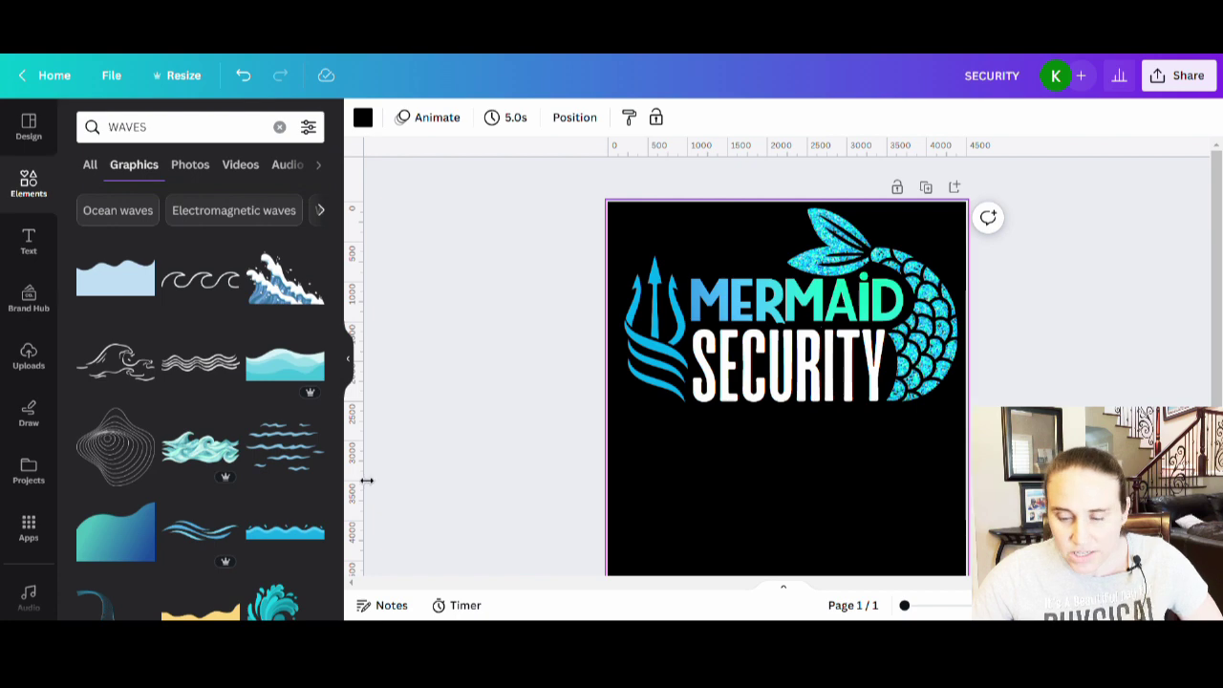
pyautogui.scroll(-1, 185, 475)
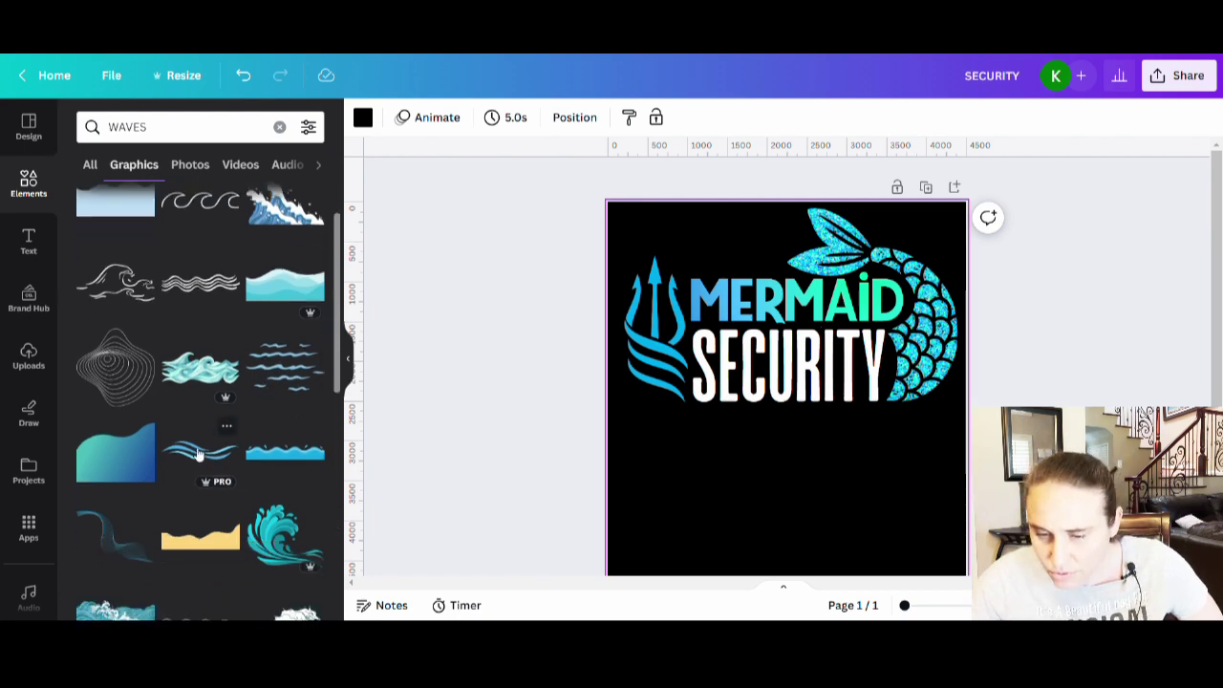
pyautogui.click(198, 453)
pyautogui.moveTo(822, 436); pyautogui.dragTo(694, 431)
pyautogui.click(872, 536)
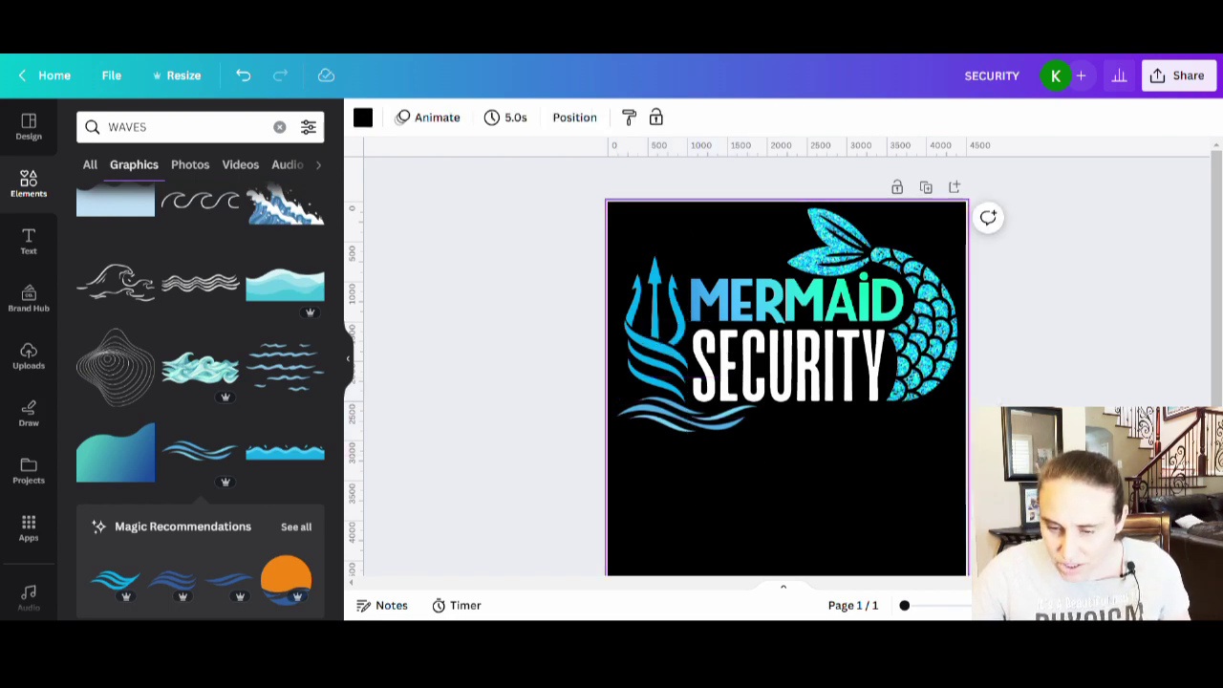
# Tilt the wave graphic beneath the trident slightly clockwise.
pyautogui.click(664, 430)
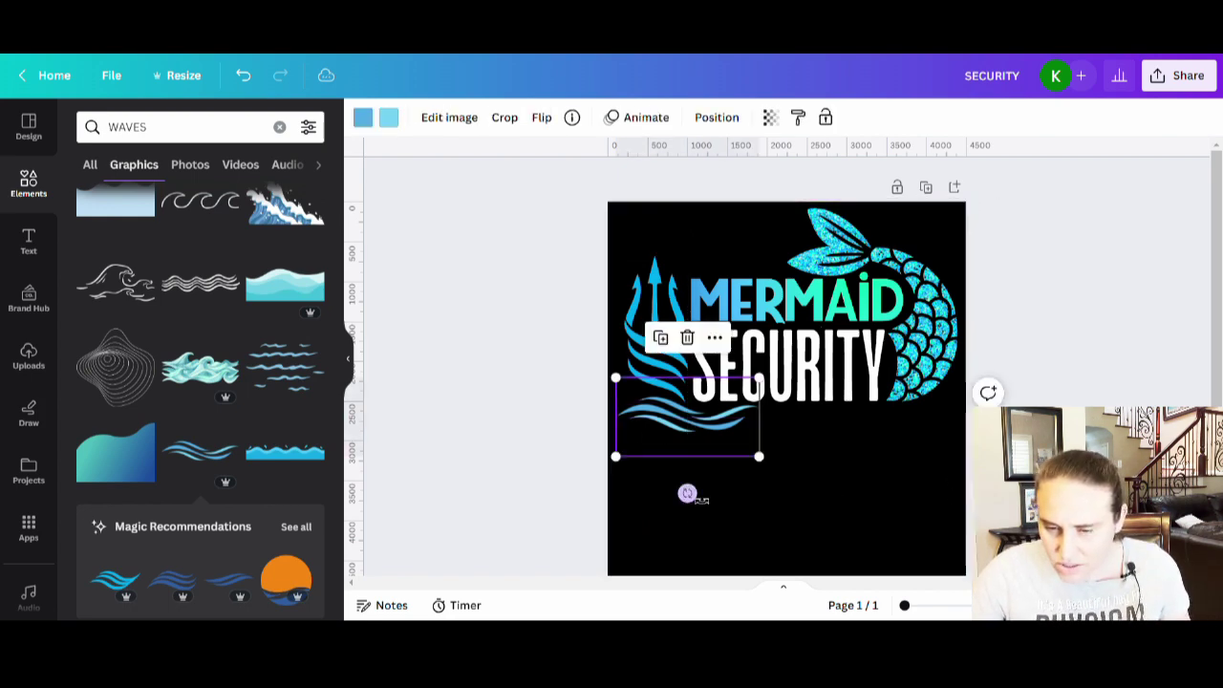
pyautogui.moveTo(687, 493); pyautogui.dragTo(726, 532)
pyautogui.click(896, 465)
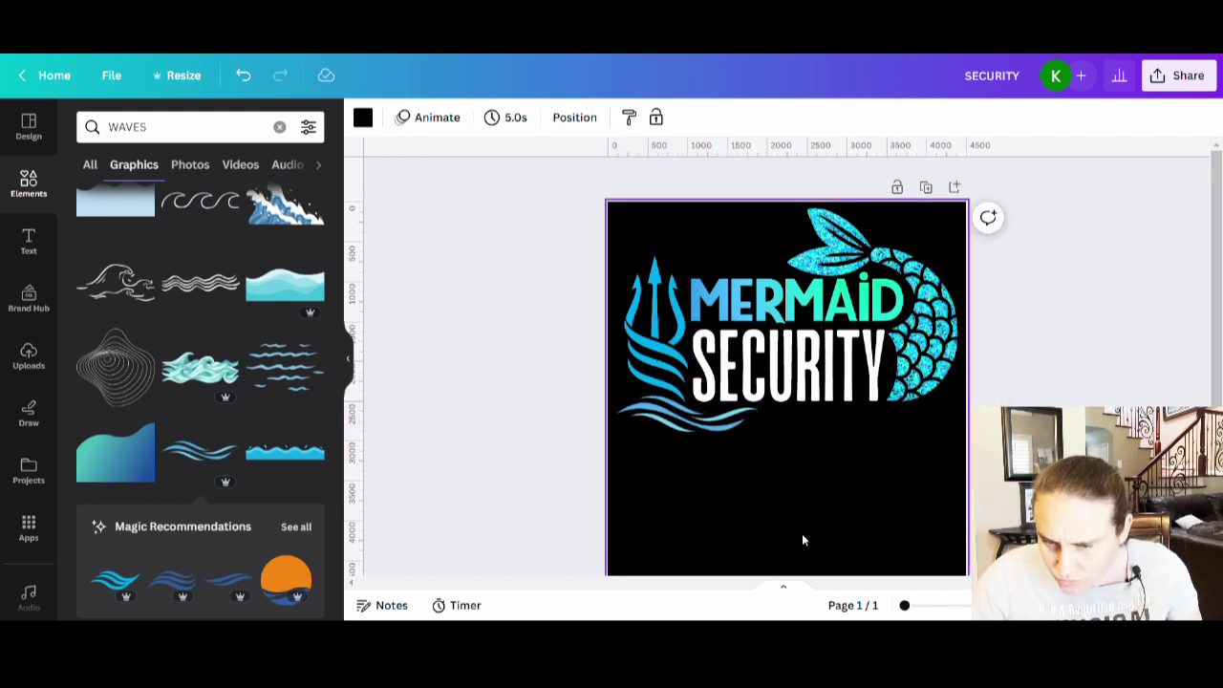
# Add a second copy of the blue wave lines beside the first, enlarge it slightly and tilt it a few degrees counterclockwise.
pyautogui.click(201, 456)
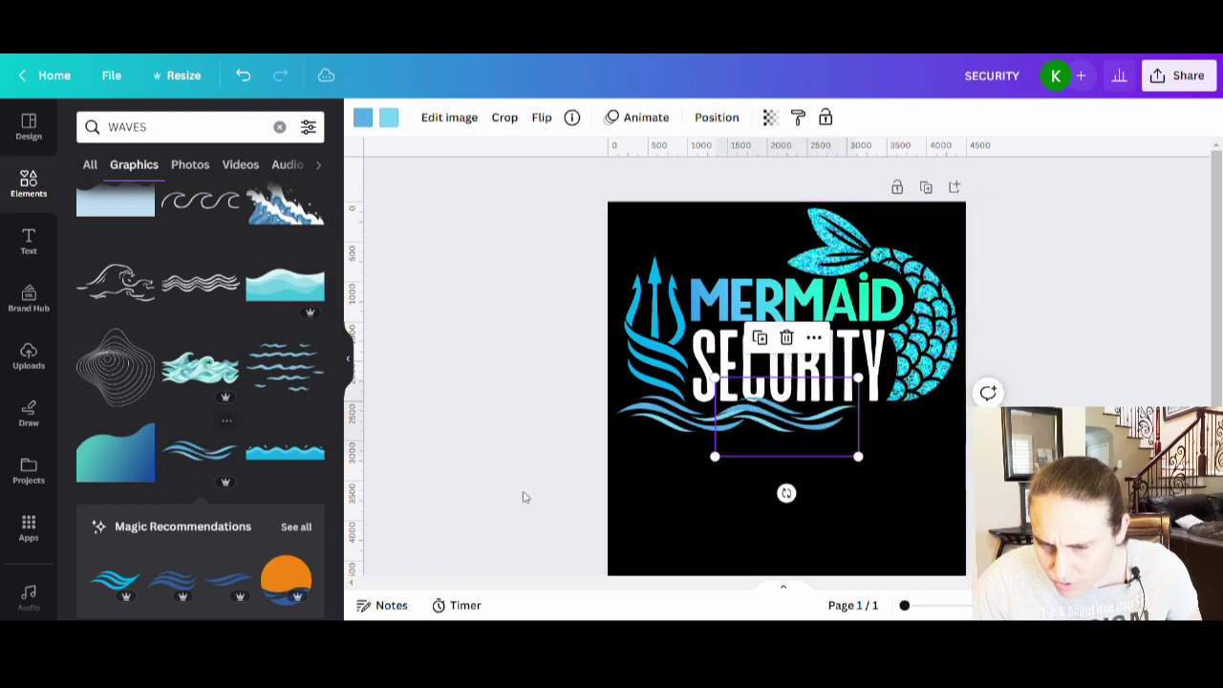
pyautogui.moveTo(796, 433); pyautogui.dragTo(824, 443)
pyautogui.moveTo(896, 474); pyautogui.dragTo(915, 478)
pyautogui.moveTo(822, 511); pyautogui.dragTo(832, 513)
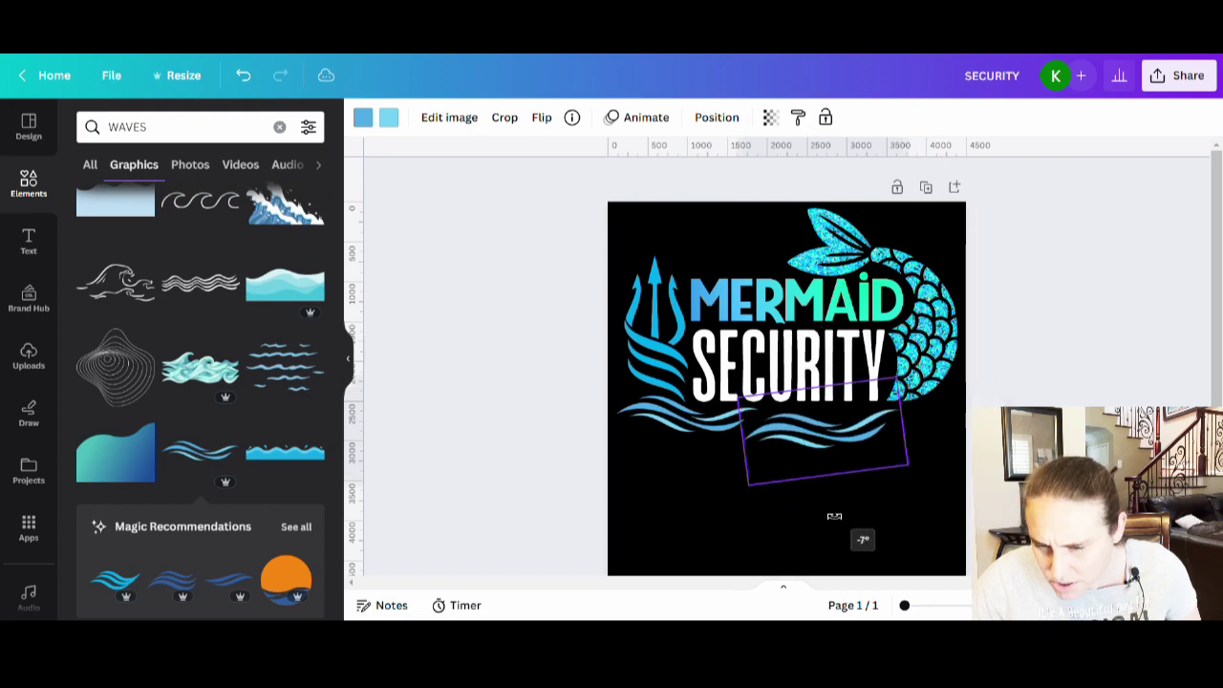
pyautogui.moveTo(824, 445); pyautogui.dragTo(824, 435)
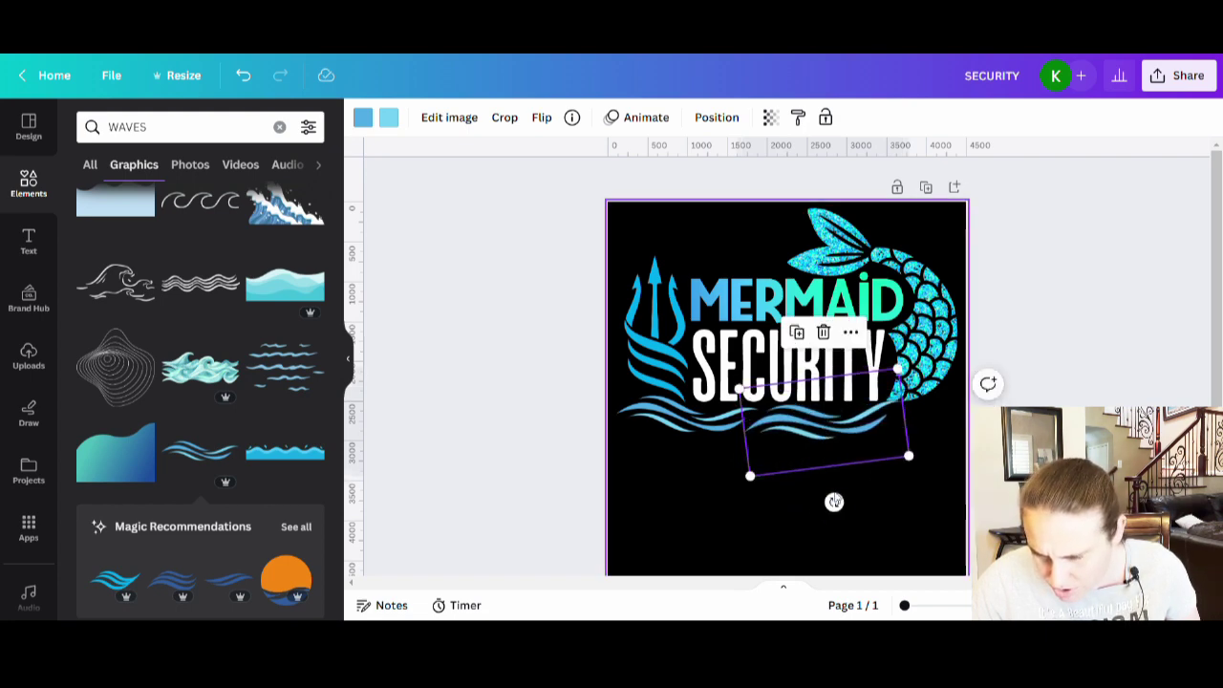
pyautogui.moveTo(834, 504); pyautogui.dragTo(841, 510)
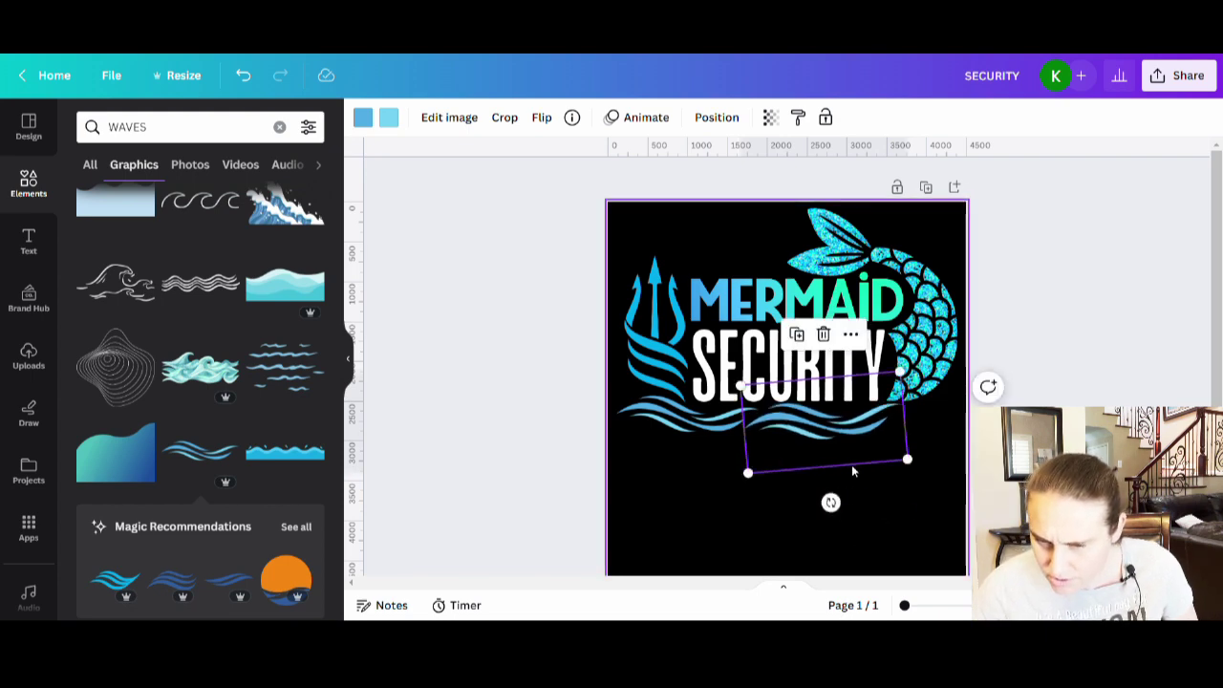
# Shift the second wave graphic further right beneath the SECURITY text, leaving room to enlarge the first one.
pyautogui.click(841, 443)
pyautogui.moveTo(841, 443); pyautogui.dragTo(860, 438)
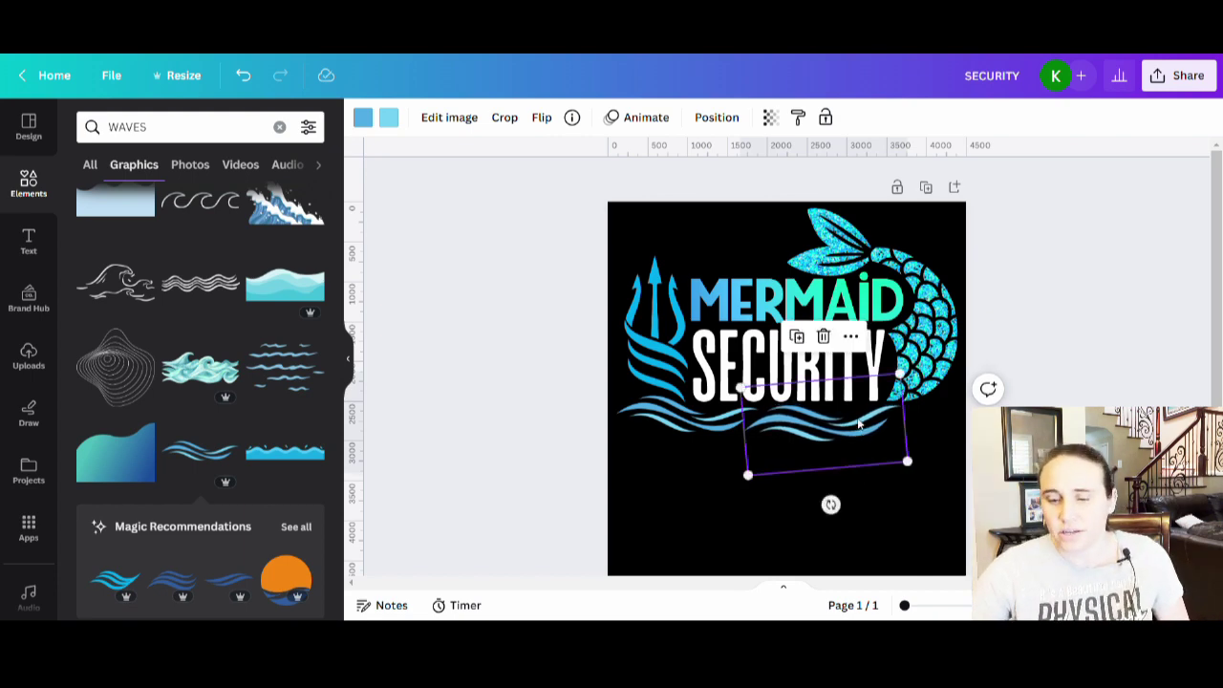
pyautogui.click(946, 506)
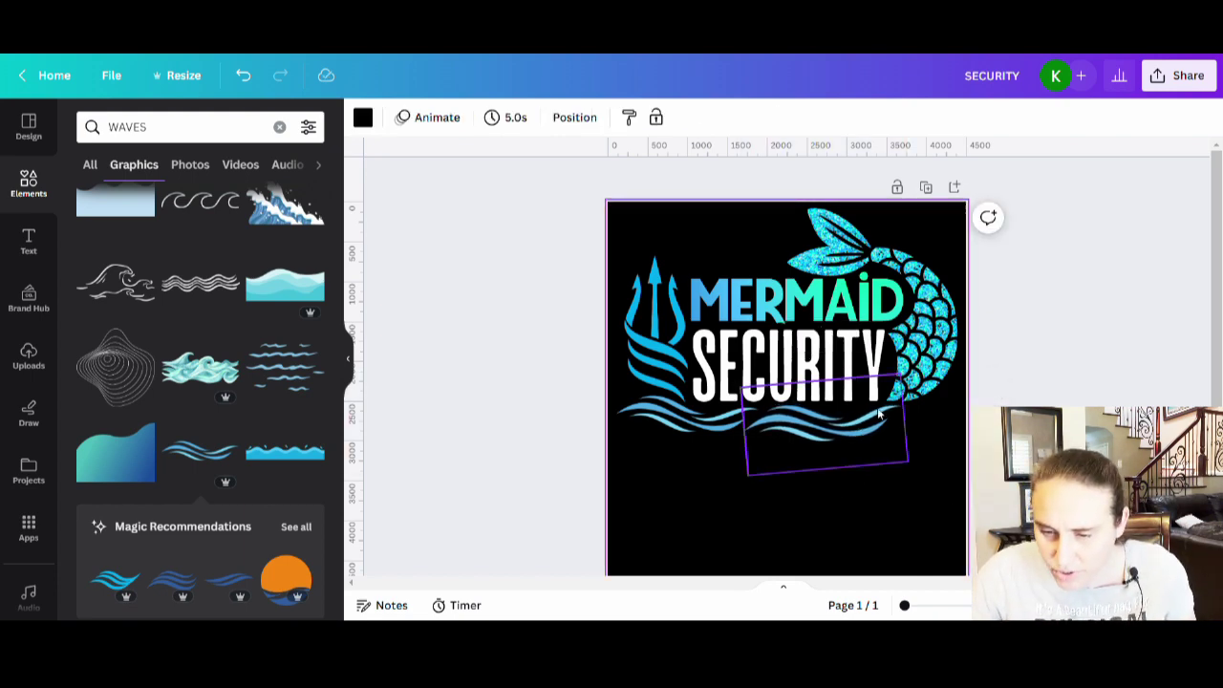
pyautogui.click(814, 435)
pyautogui.moveTo(815, 435); pyautogui.dragTo(846, 440)
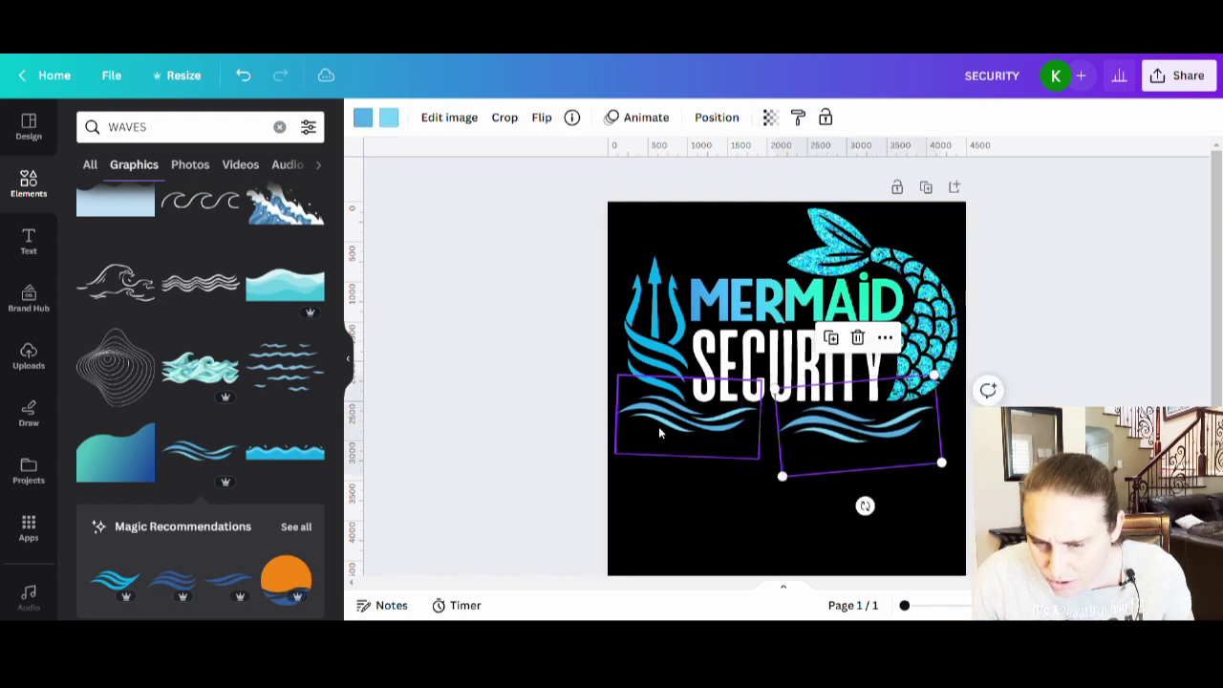
# Enlarge the first wave graphic, tilt it slightly counterclockwise, and align both waves into one continuous band under the design.
pyautogui.click(659, 426)
pyautogui.moveTo(765, 470); pyautogui.dragTo(773, 486)
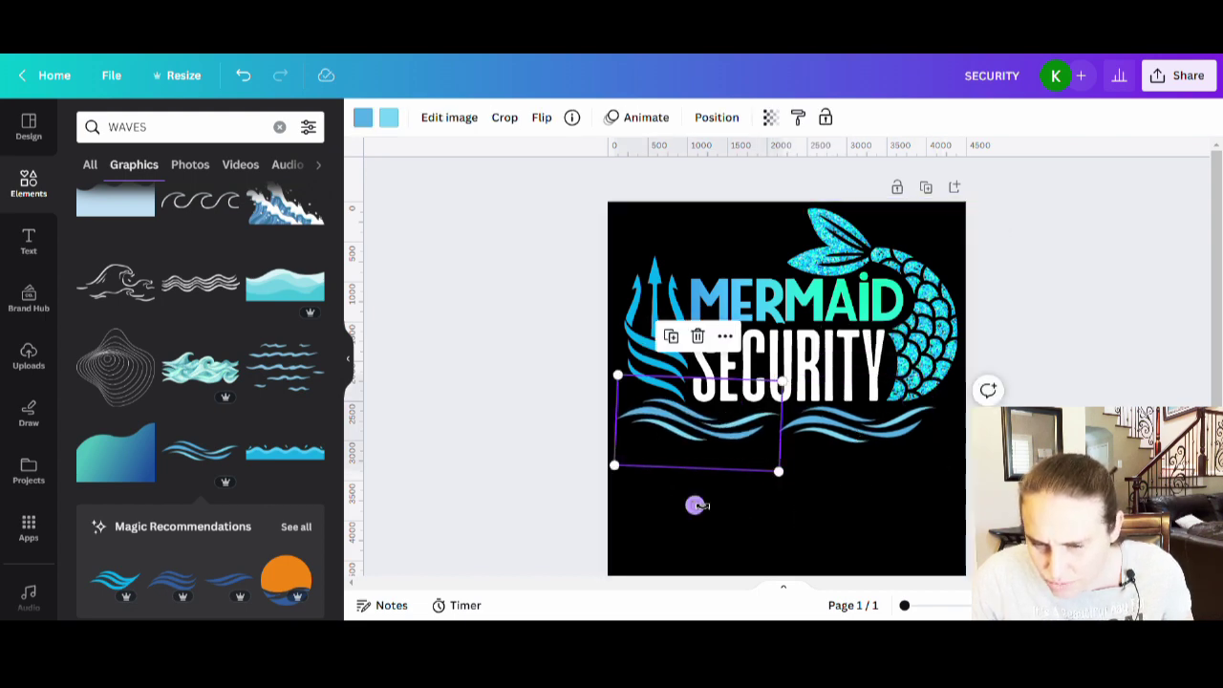
pyautogui.click(659, 507)
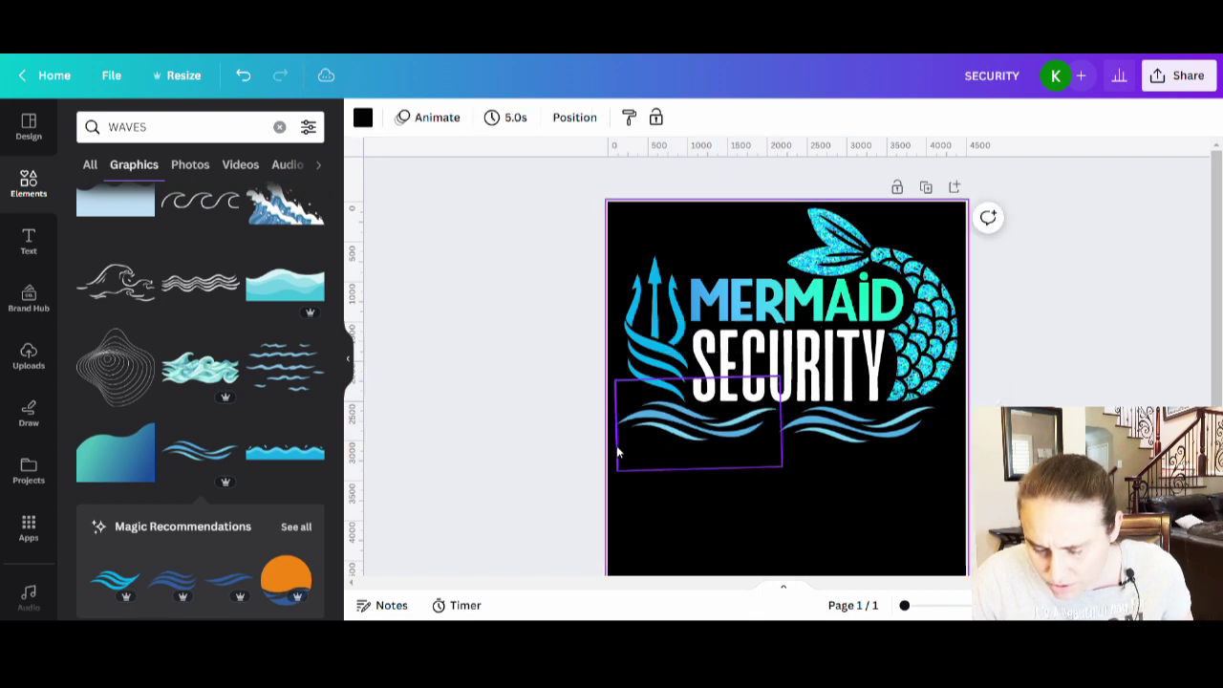
pyautogui.click(709, 446)
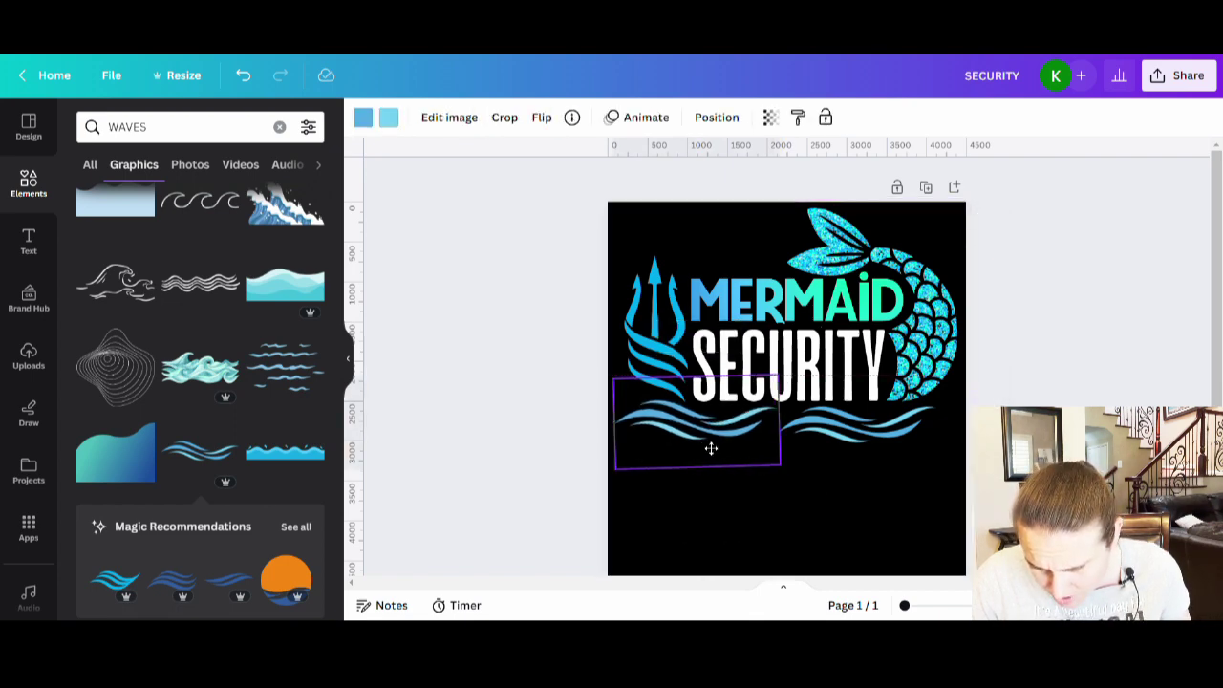
pyautogui.moveTo(711, 448); pyautogui.dragTo(714, 449)
pyautogui.click(708, 506)
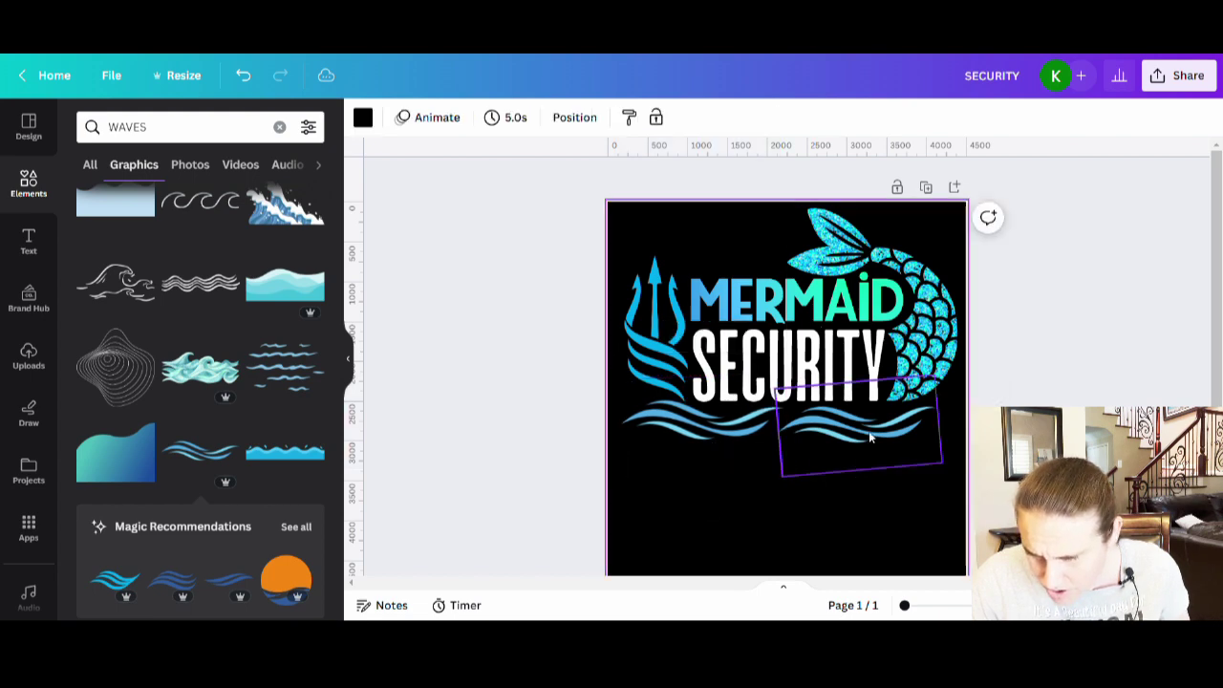
pyautogui.click(865, 438)
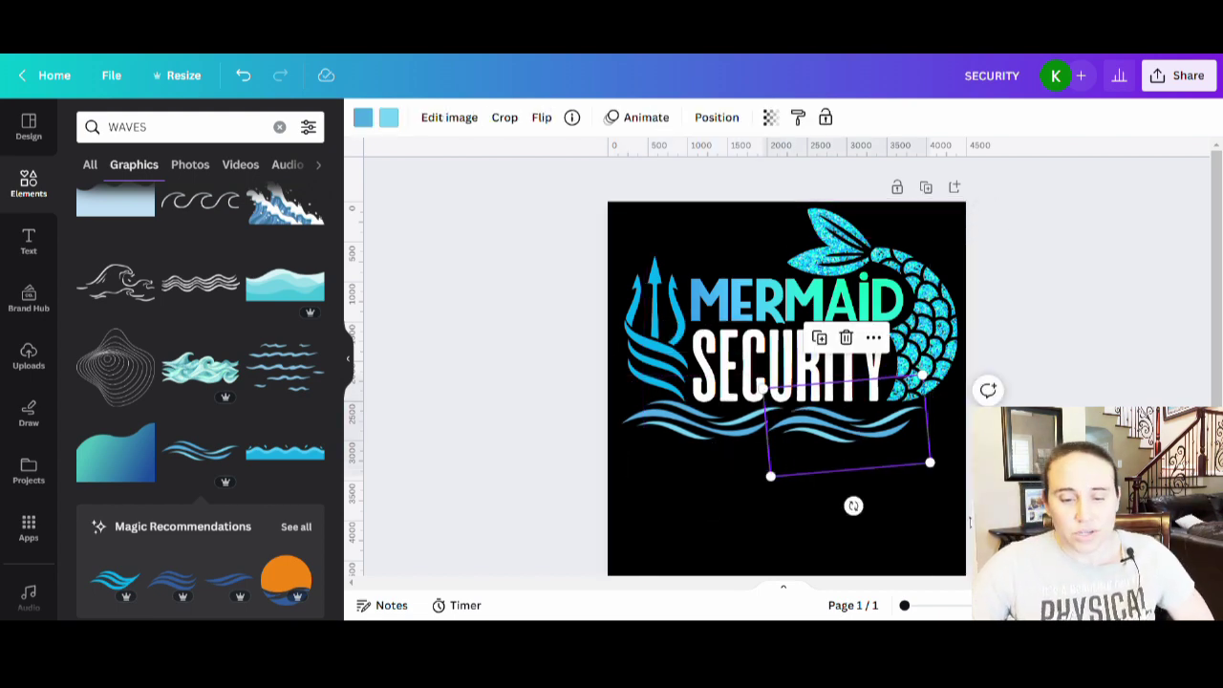
pyautogui.click(934, 507)
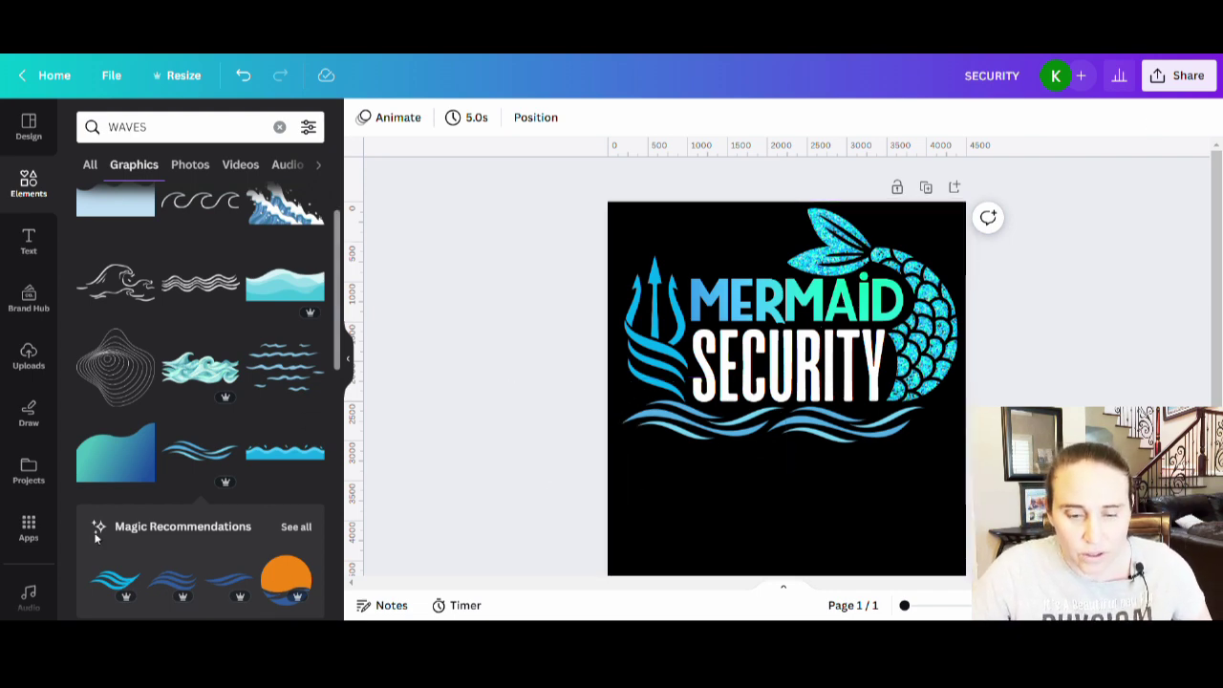
# Search the graphics for "BUBBLES" and add the cluster of solid blue bubbles to the page.
pyautogui.scroll(-3, 315, 335)
pyautogui.scroll(-5, 286, 402)
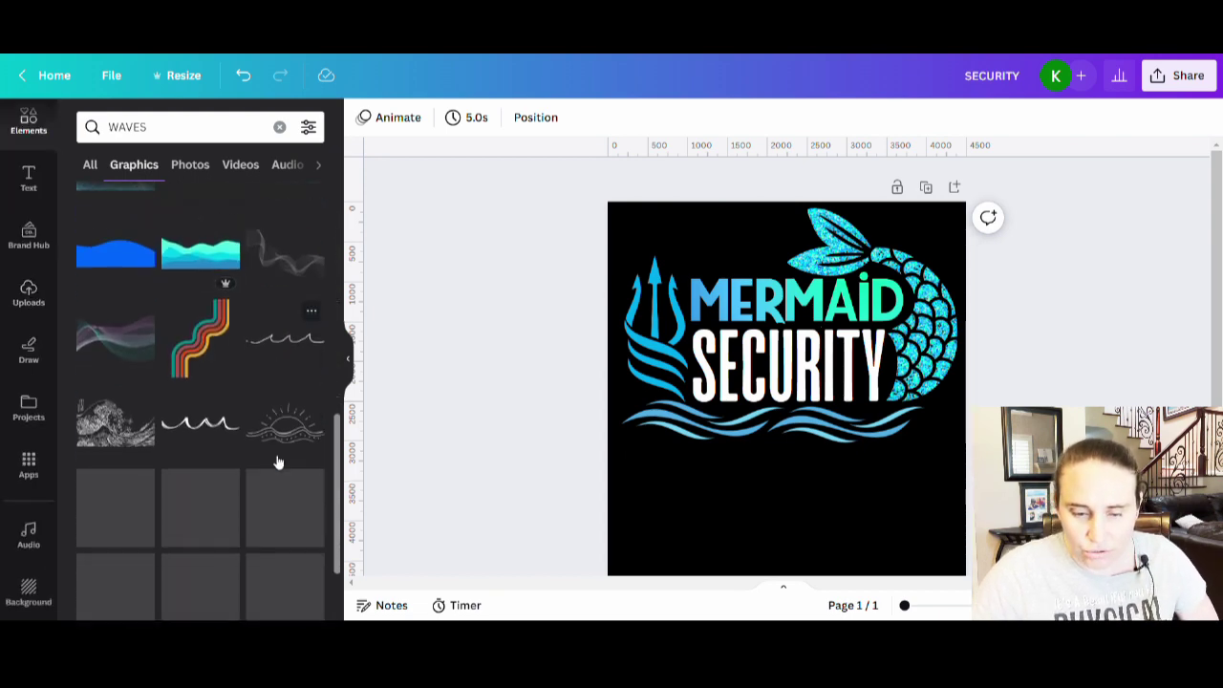
pyautogui.scroll(-8, 247, 435)
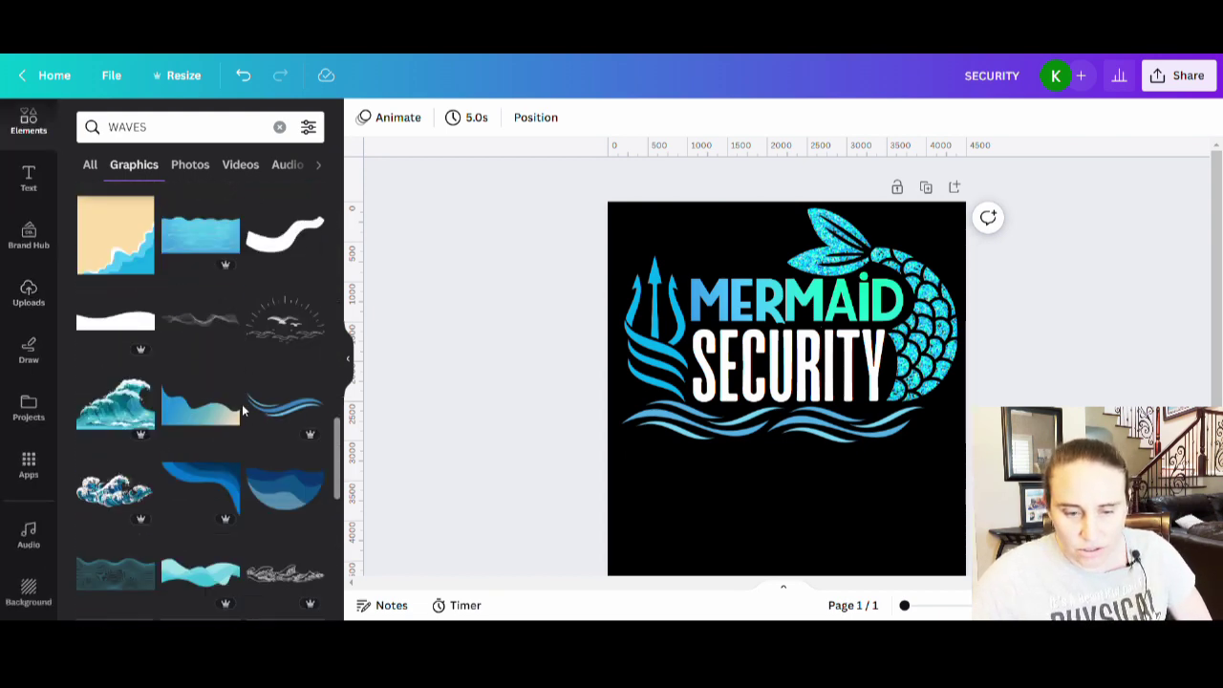
pyautogui.scroll(-2, 242, 411)
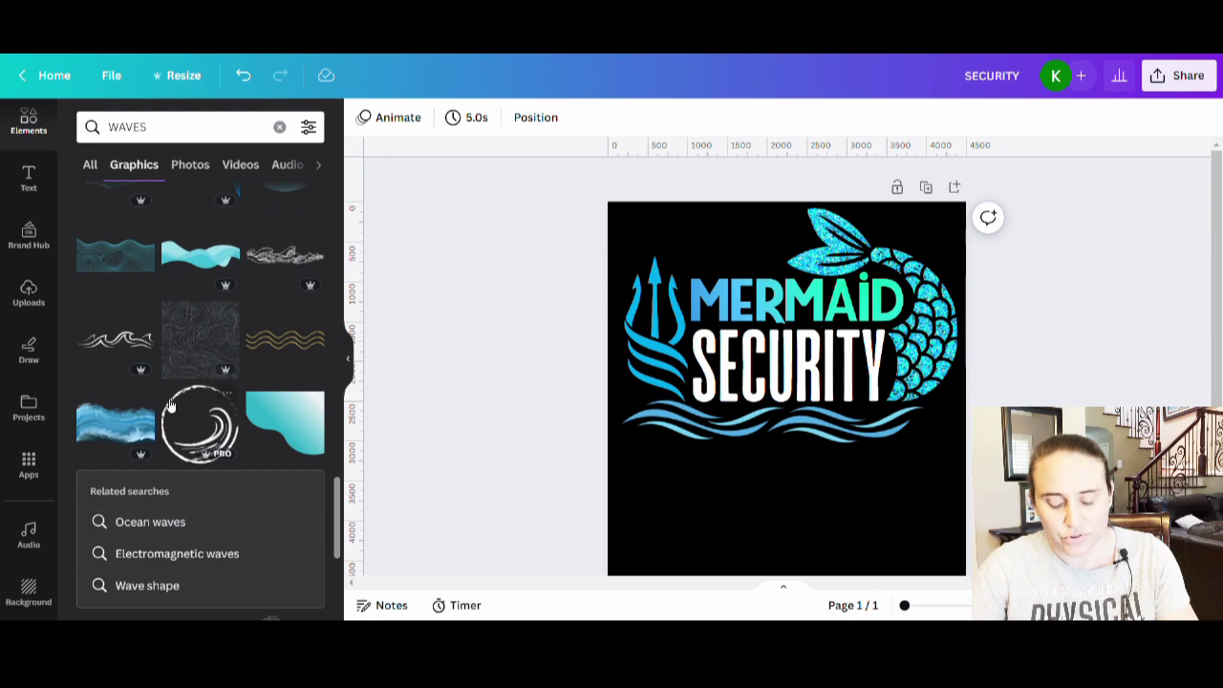
pyautogui.click(175, 126)
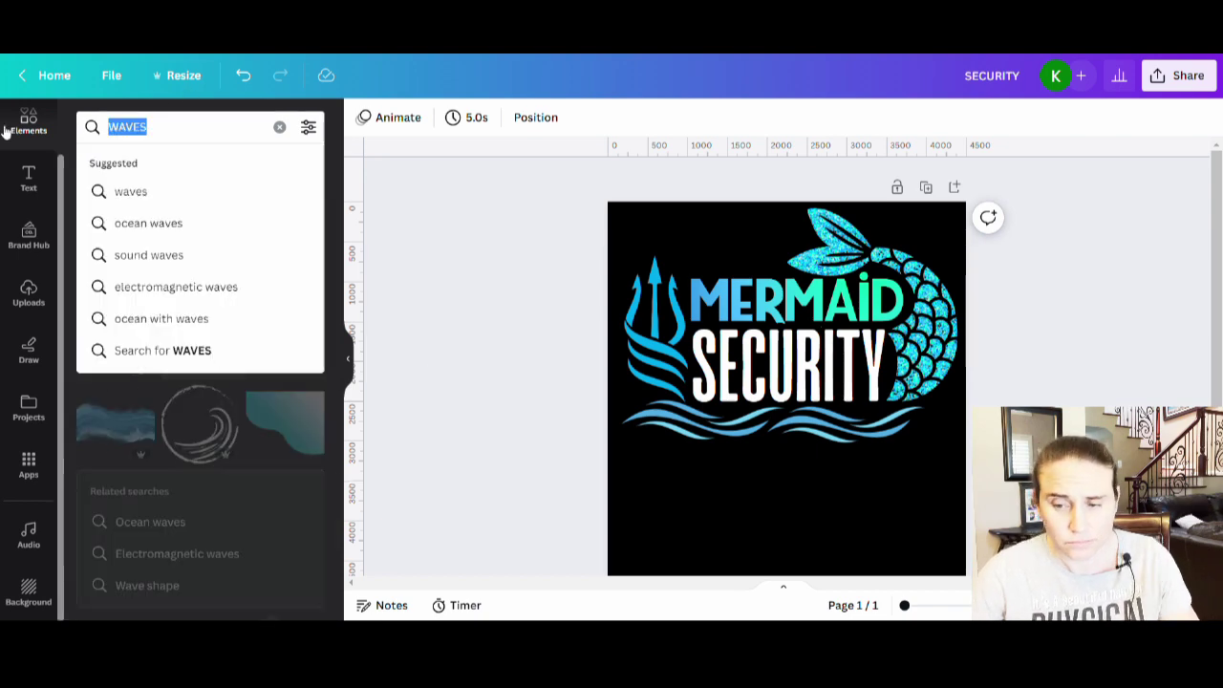
pyautogui.write('BUBB')
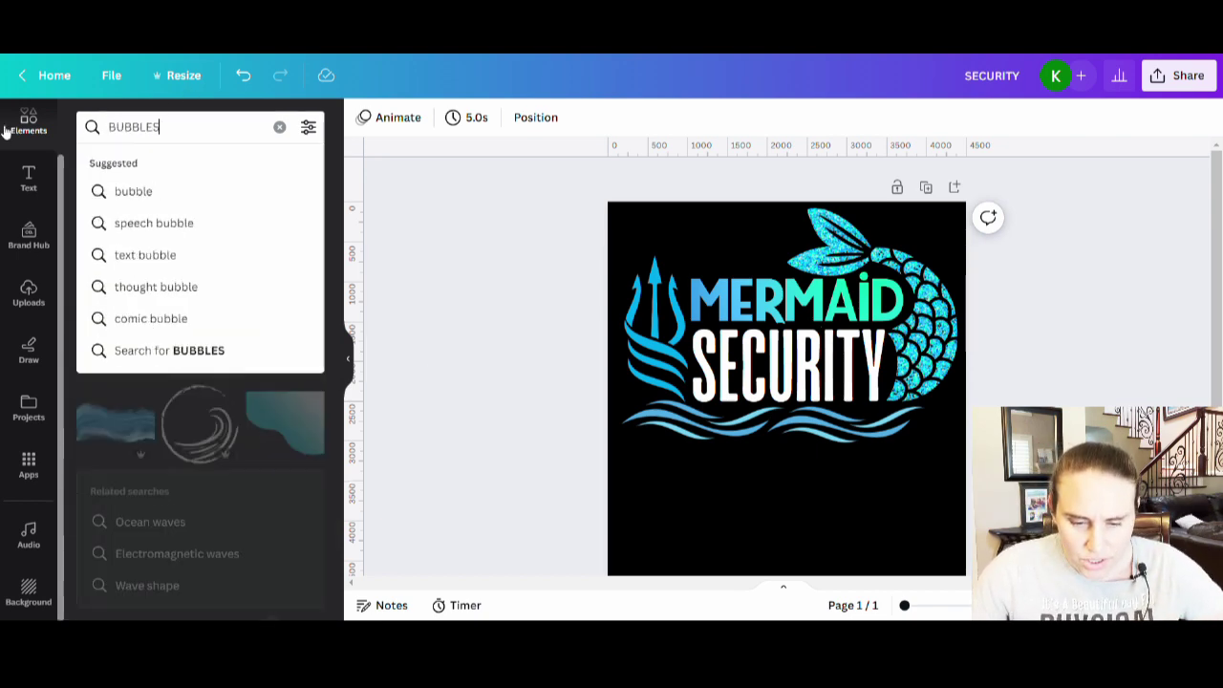
pyautogui.write('LES')
pyautogui.press('Return')
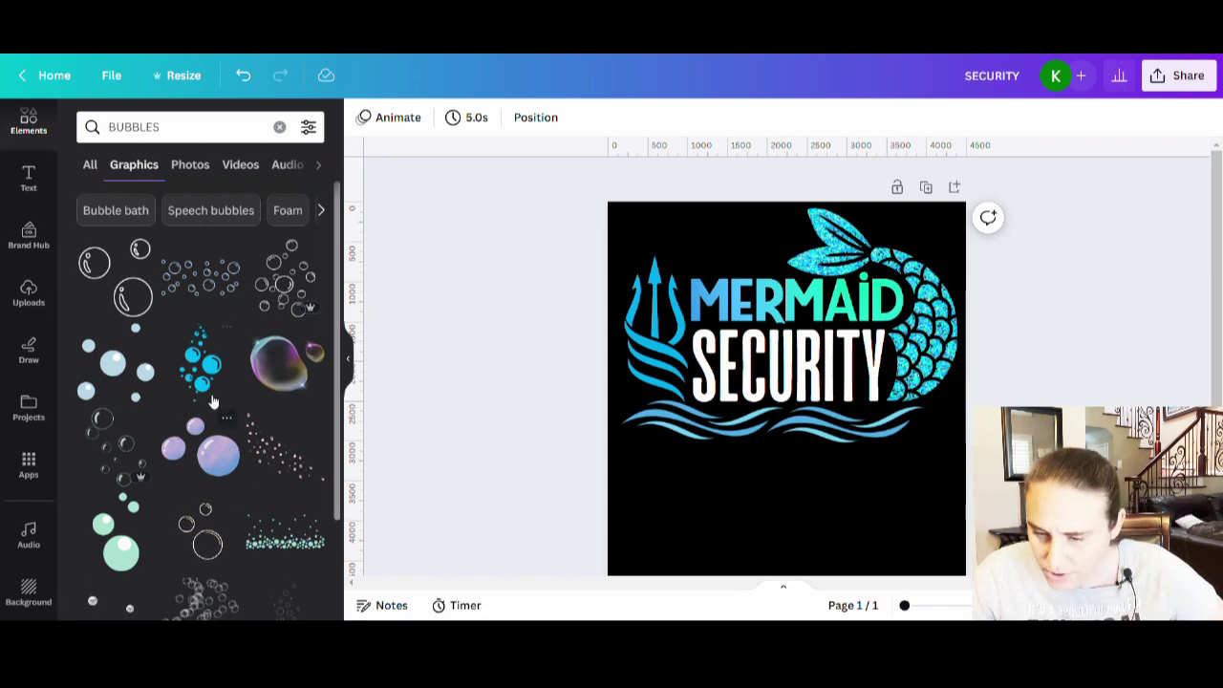
pyautogui.click(203, 363)
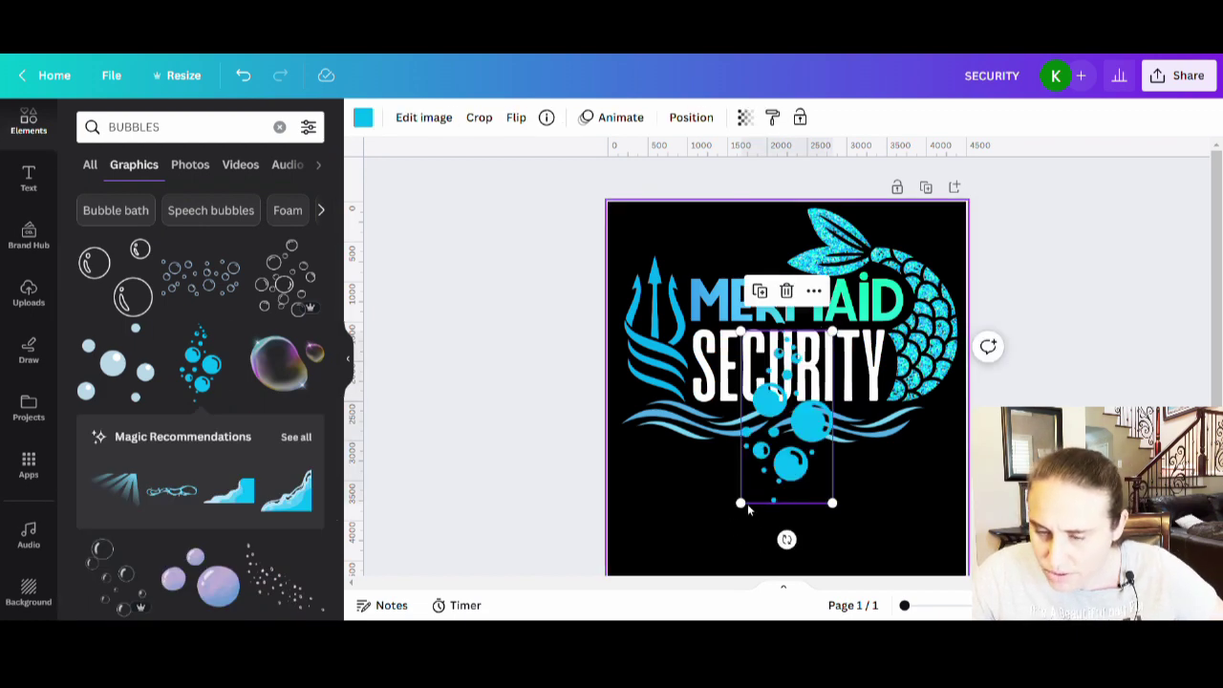
# Shrink the blue bubble cluster, tilt it slightly counterclockwise and place it above the curve of the mermaid tail.
pyautogui.moveTo(742, 504); pyautogui.dragTo(957, 261)
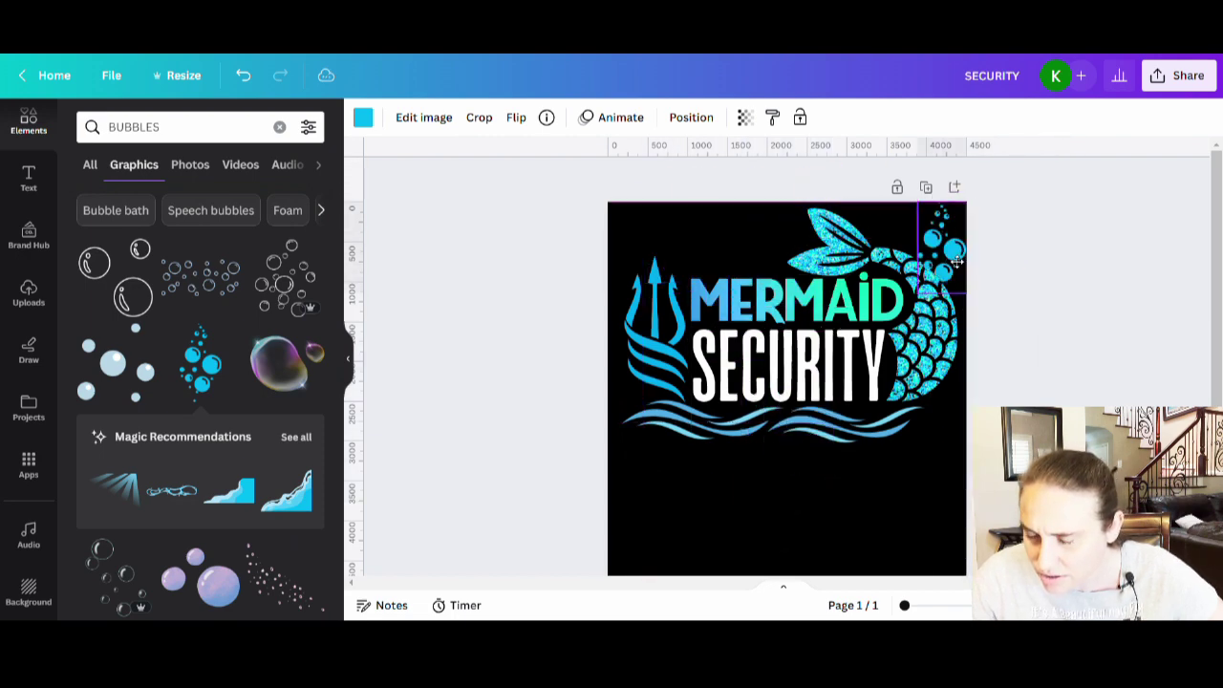
pyautogui.moveTo(941, 307); pyautogui.dragTo(955, 253)
pyautogui.click(1114, 310)
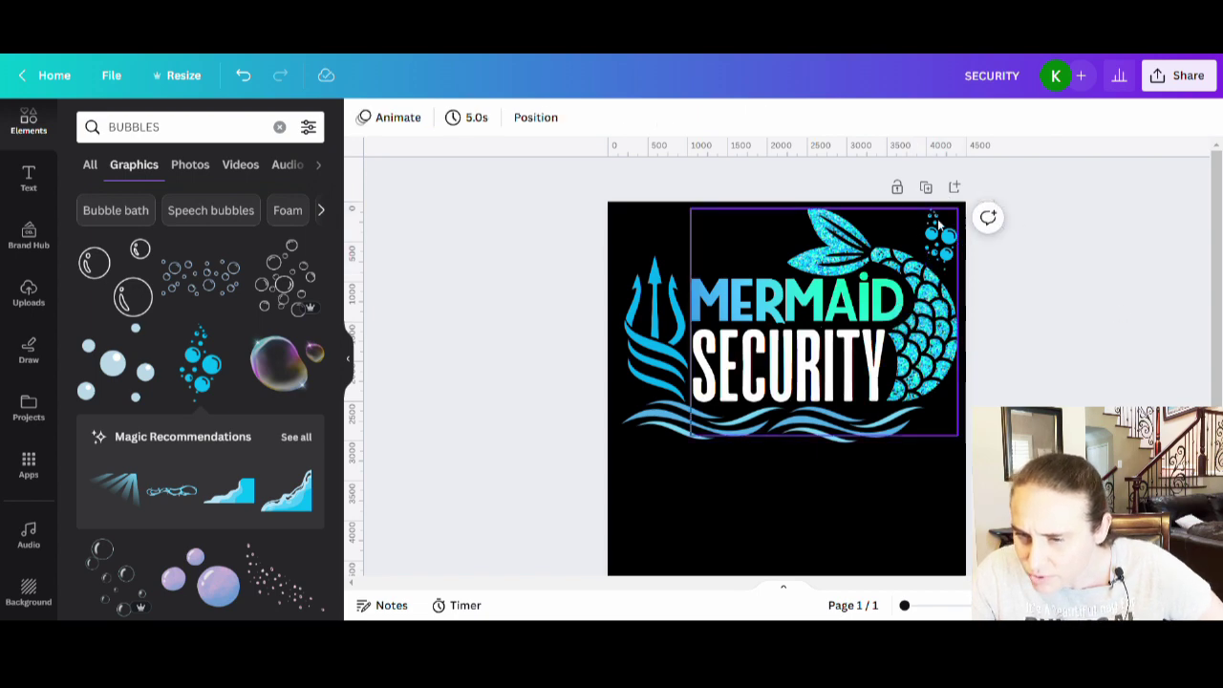
pyautogui.click(944, 253)
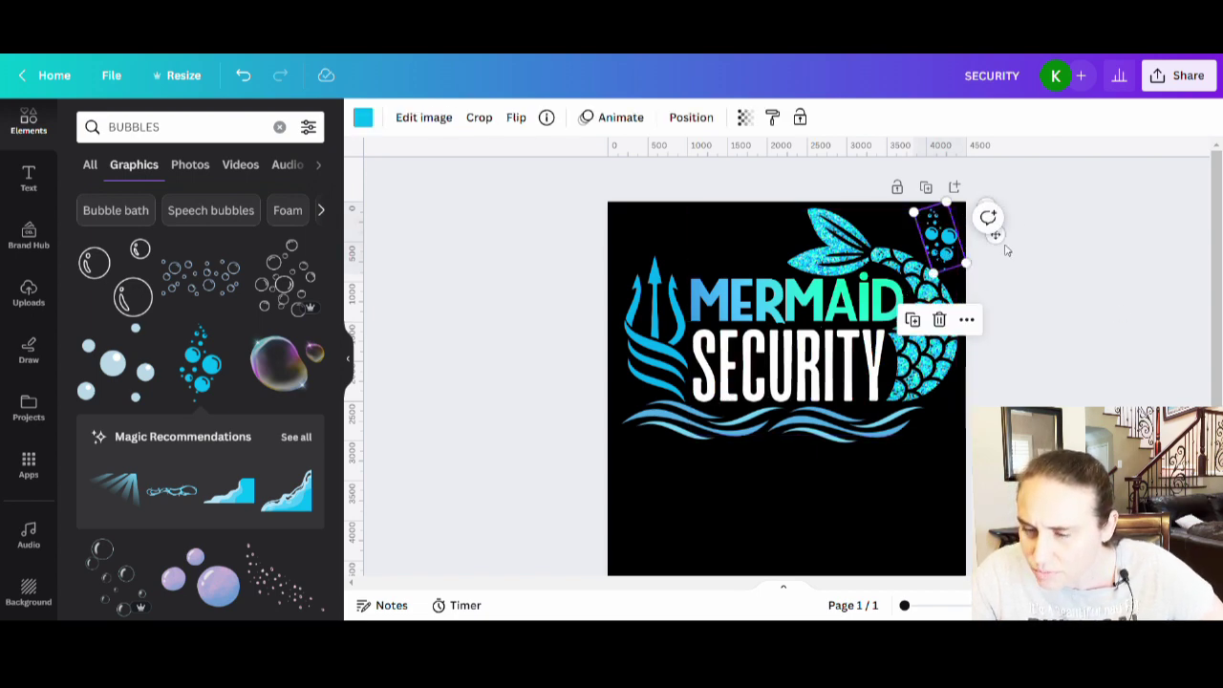
pyautogui.click(1040, 314)
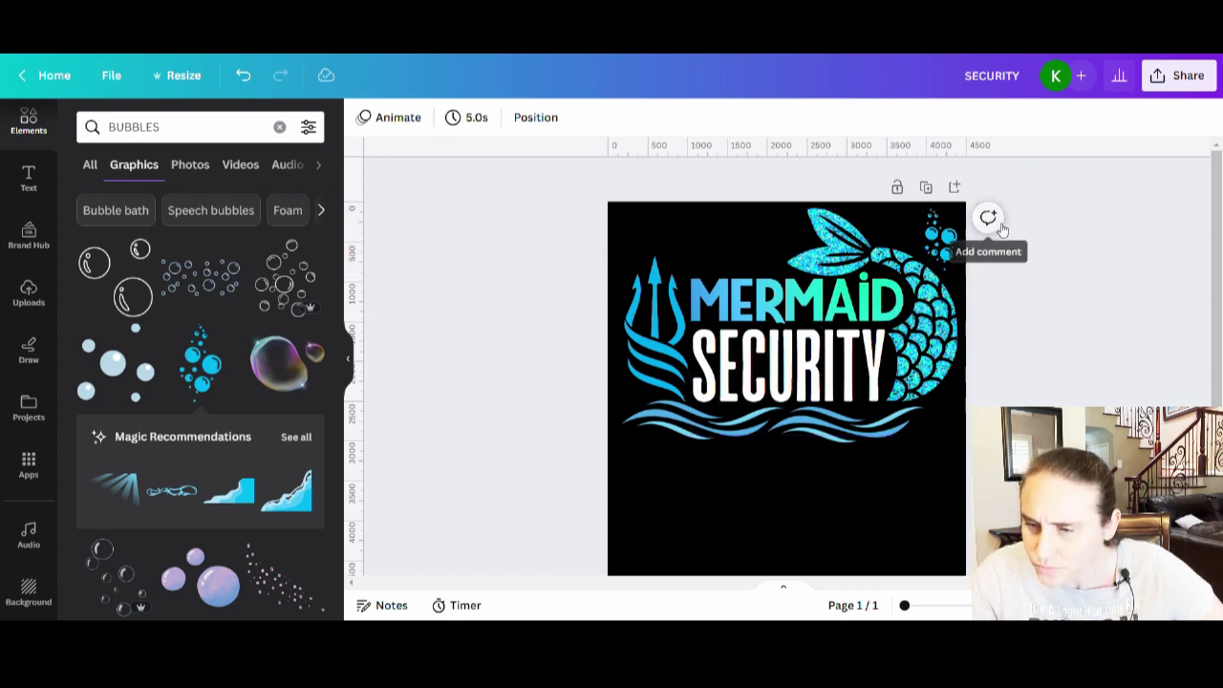
# Shift the small bubble cluster closer to the tail fin, rotate it further counterclockwise and enlarge it slightly.
pyautogui.click(937, 229)
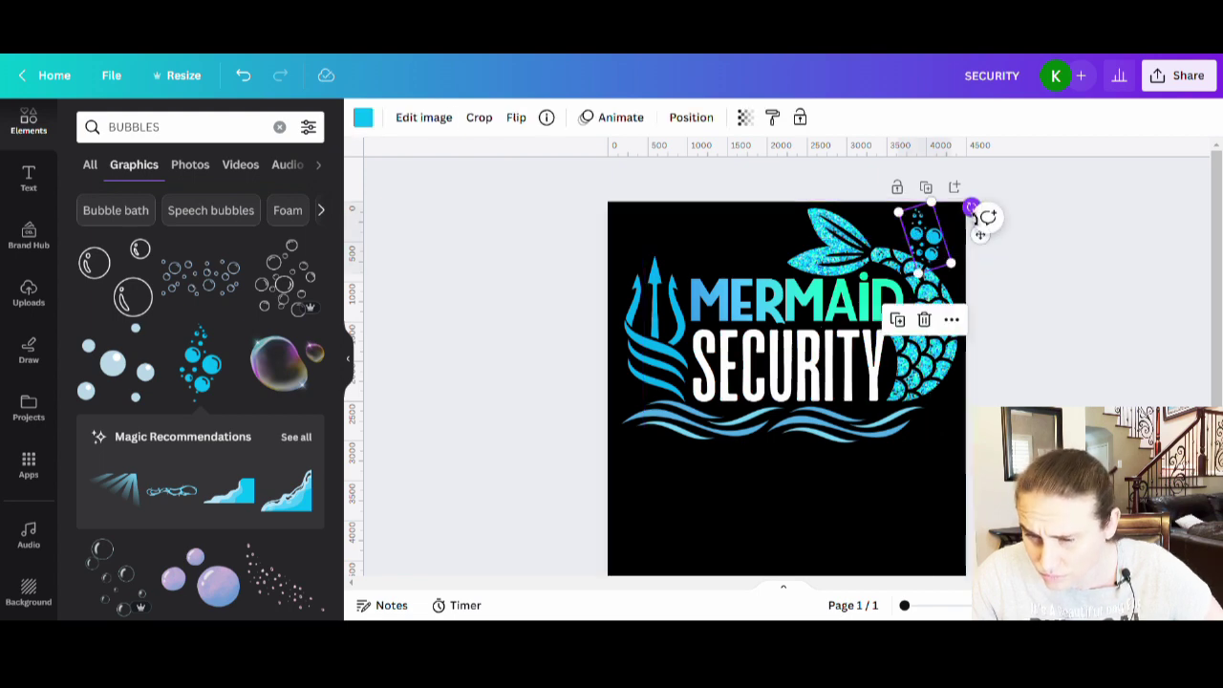
pyautogui.moveTo(969, 205); pyautogui.dragTo(939, 206)
pyautogui.click(1035, 318)
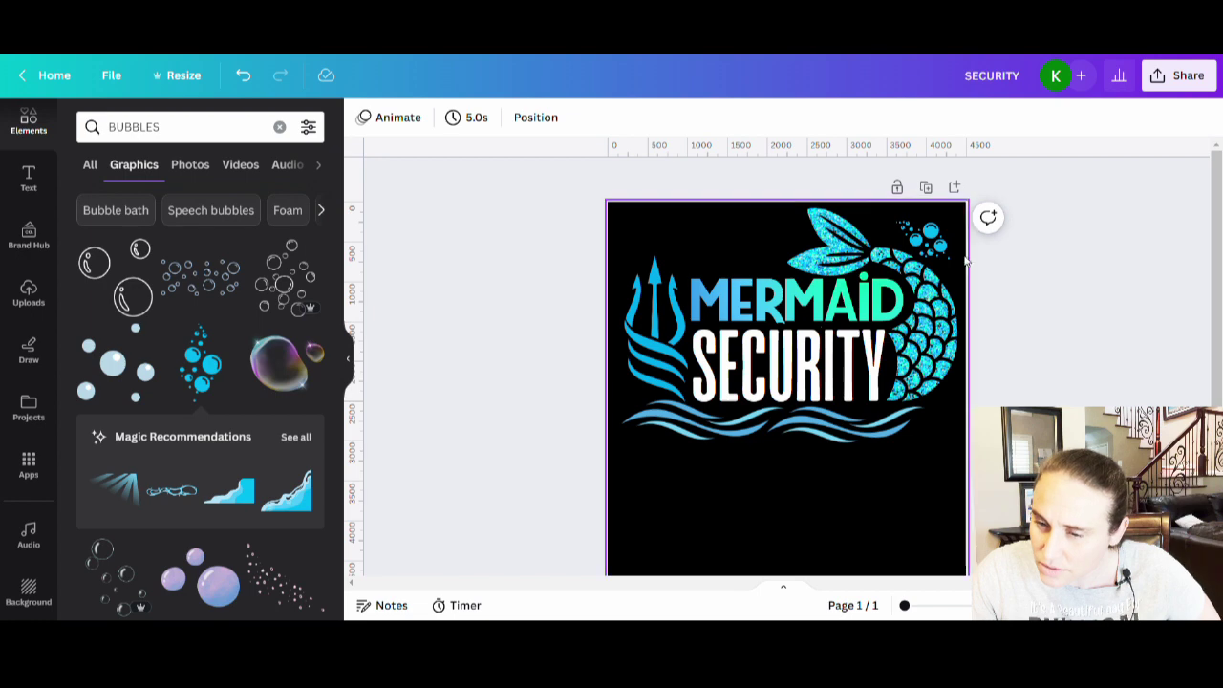
pyautogui.click(920, 217)
pyautogui.moveTo(918, 213); pyautogui.dragTo(898, 191)
pyautogui.click(1037, 316)
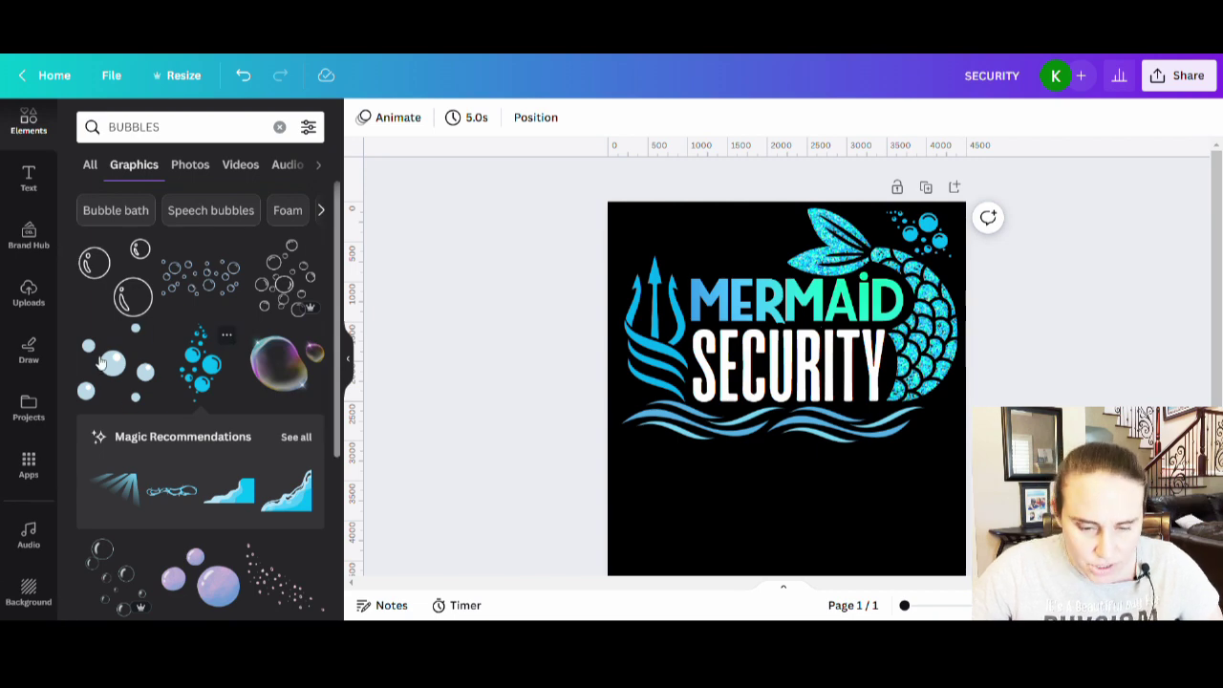
# Browse further bubble graphics and add the graphic of three solid blue bubbles with a light highlight to the page.
pyautogui.scroll(-1, 101, 362)
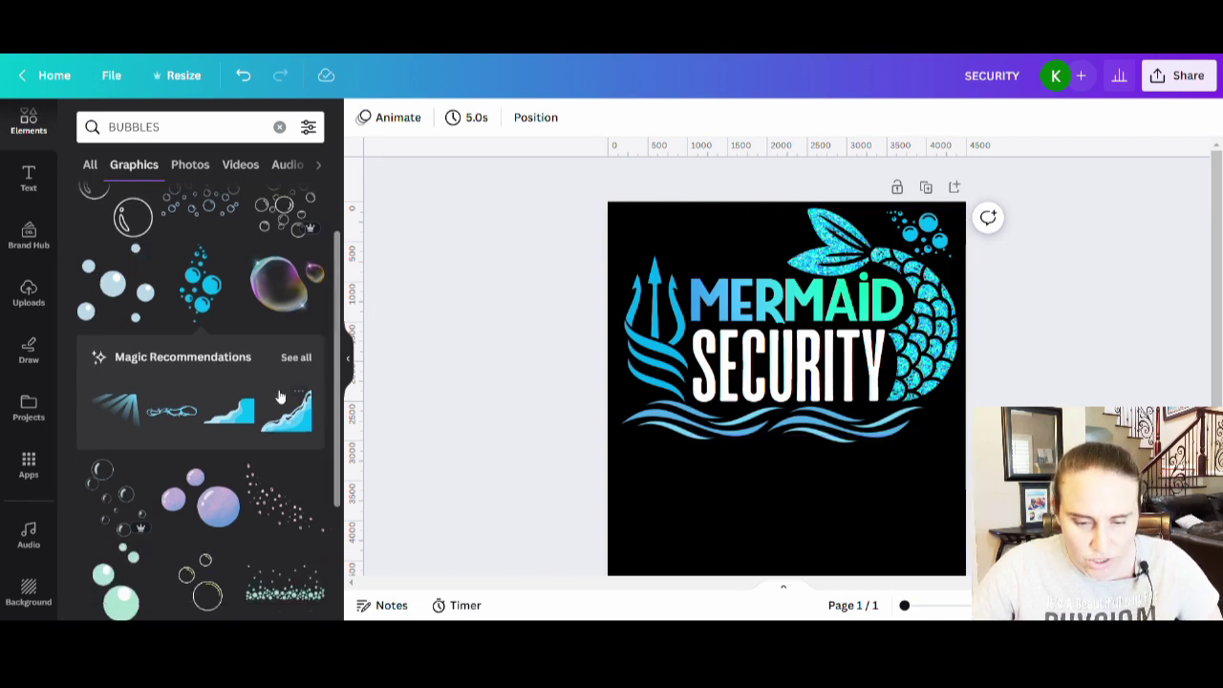
pyautogui.scroll(-3, 226, 459)
pyautogui.scroll(-3, 227, 459)
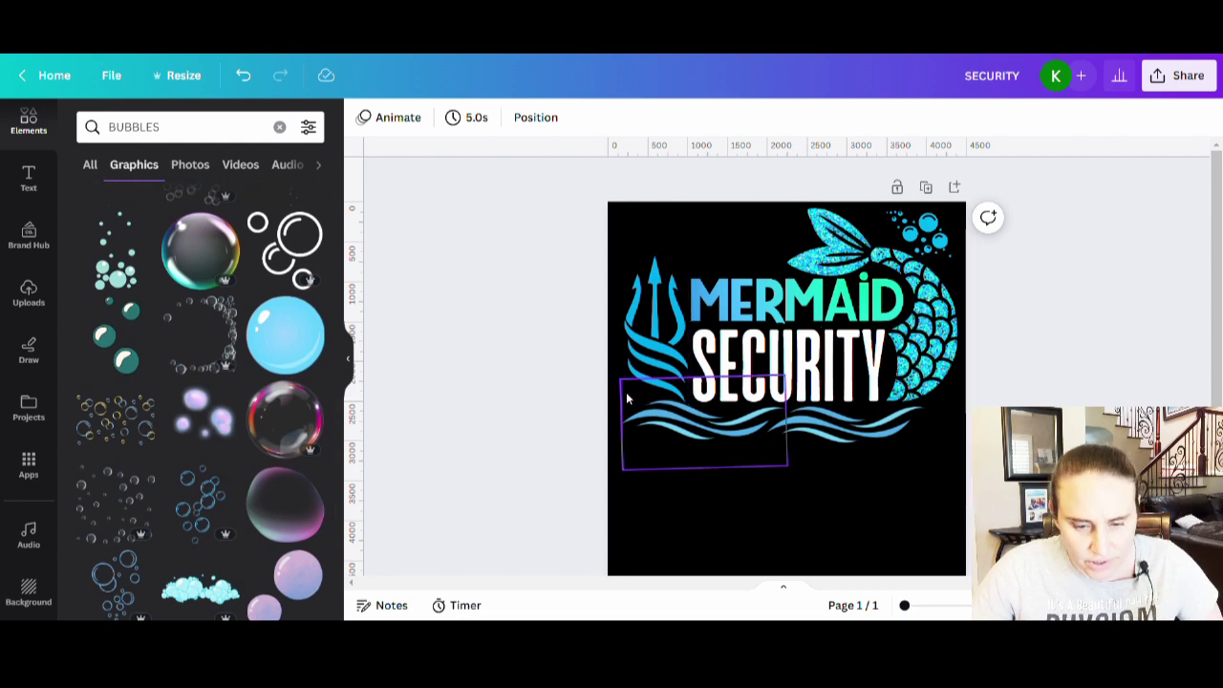
pyautogui.scroll(-5, 270, 379)
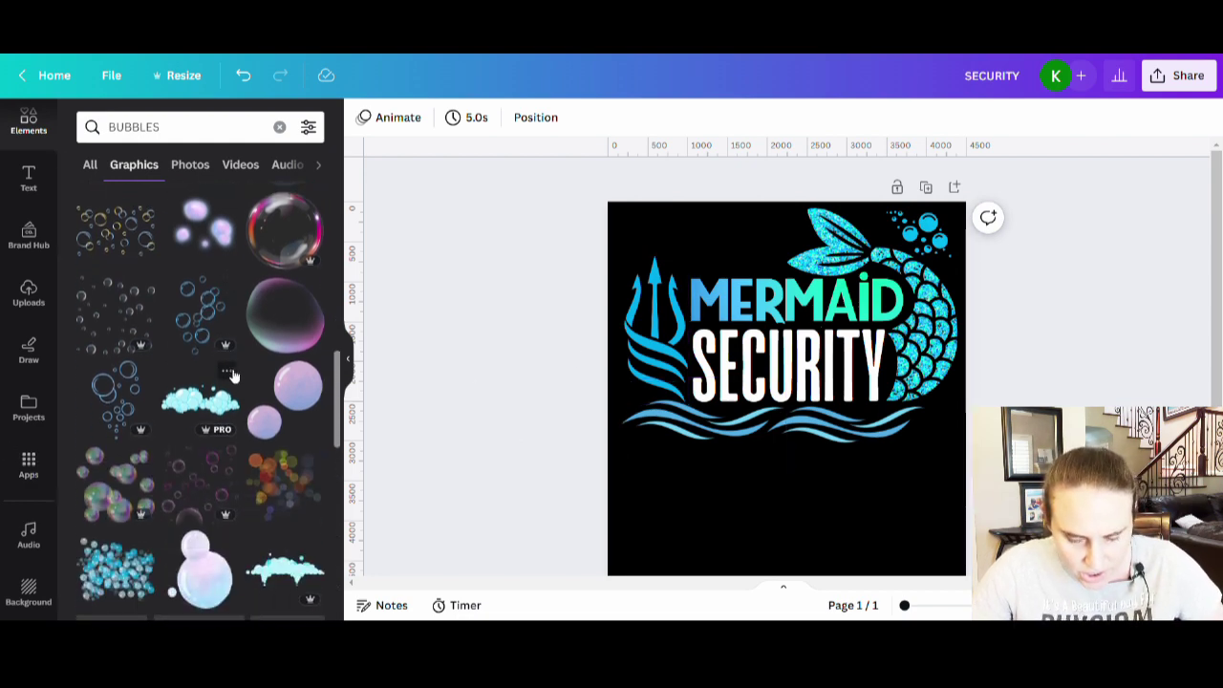
pyautogui.scroll(-4, 284, 431)
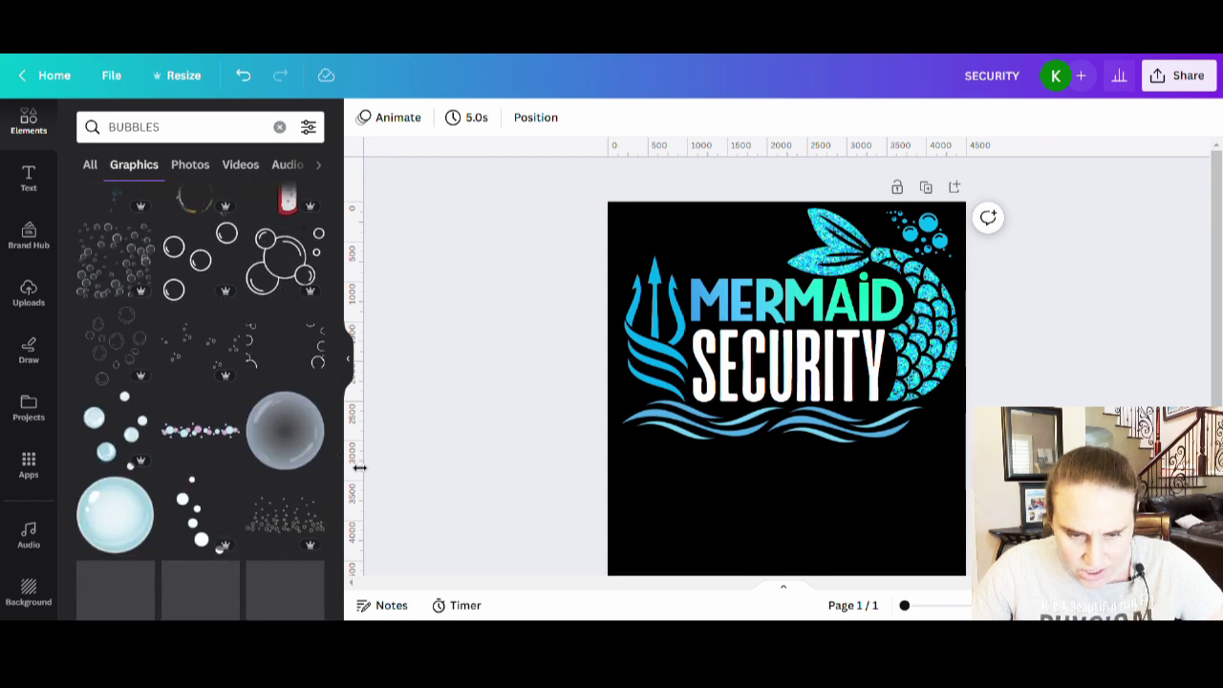
pyautogui.scroll(-1, 294, 471)
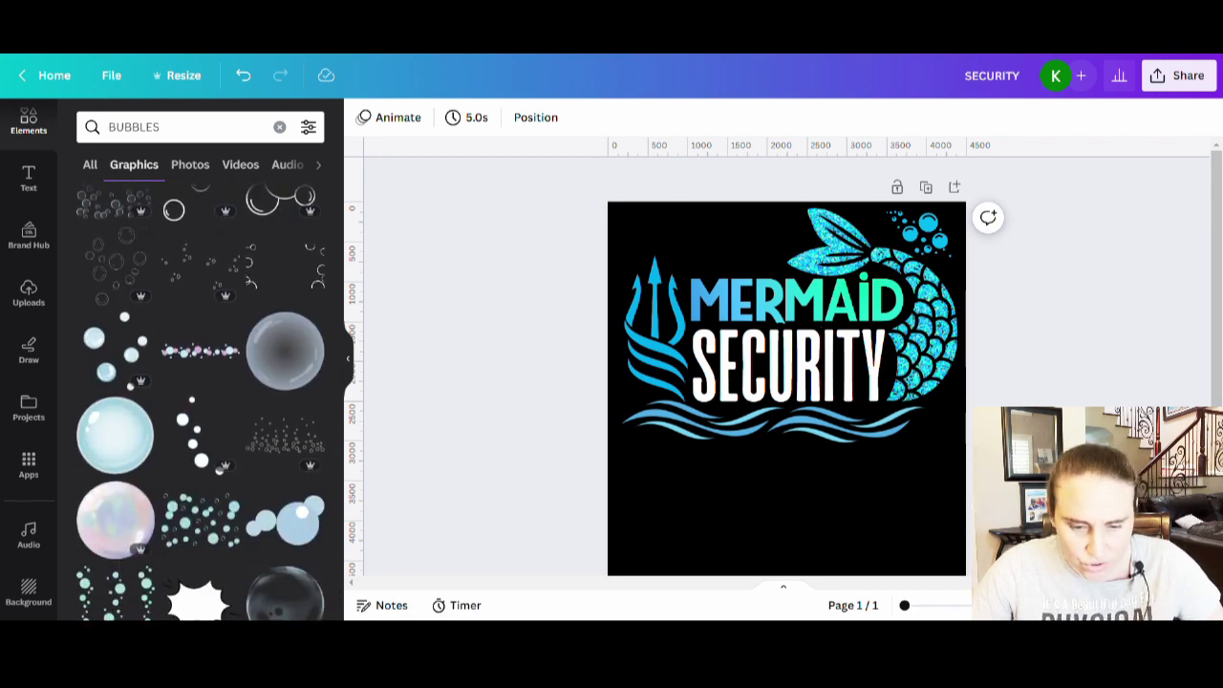
pyautogui.scroll(-6, 153, 363)
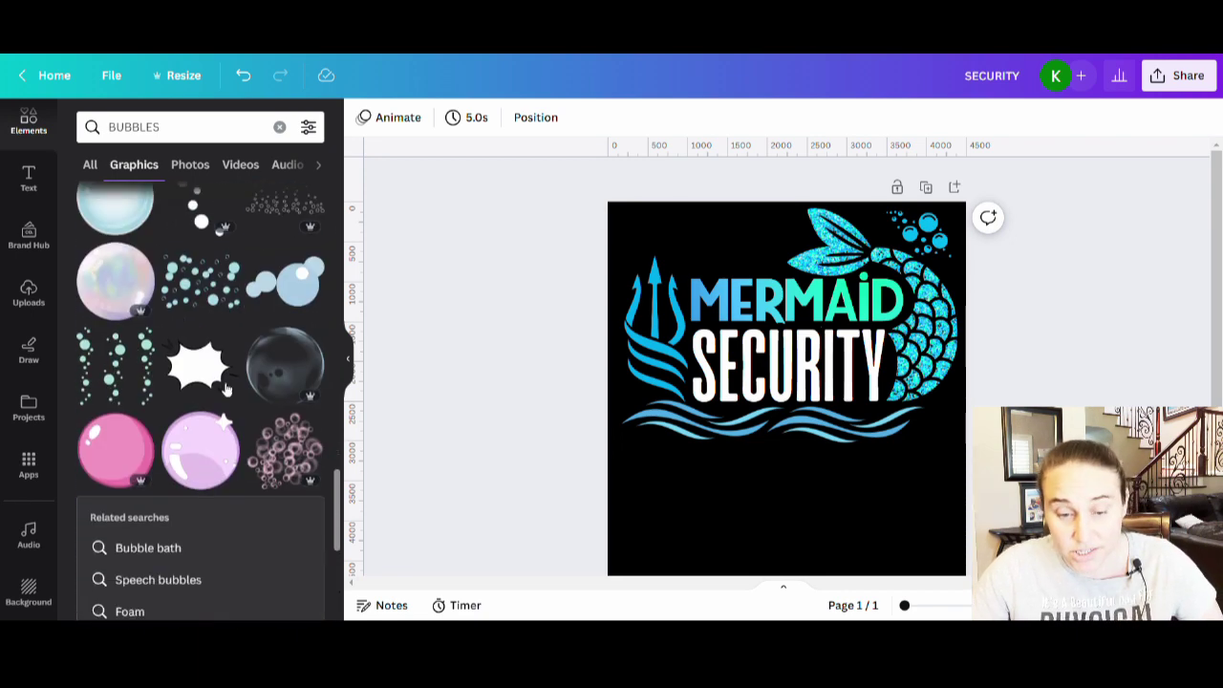
pyautogui.scroll(-1, 234, 396)
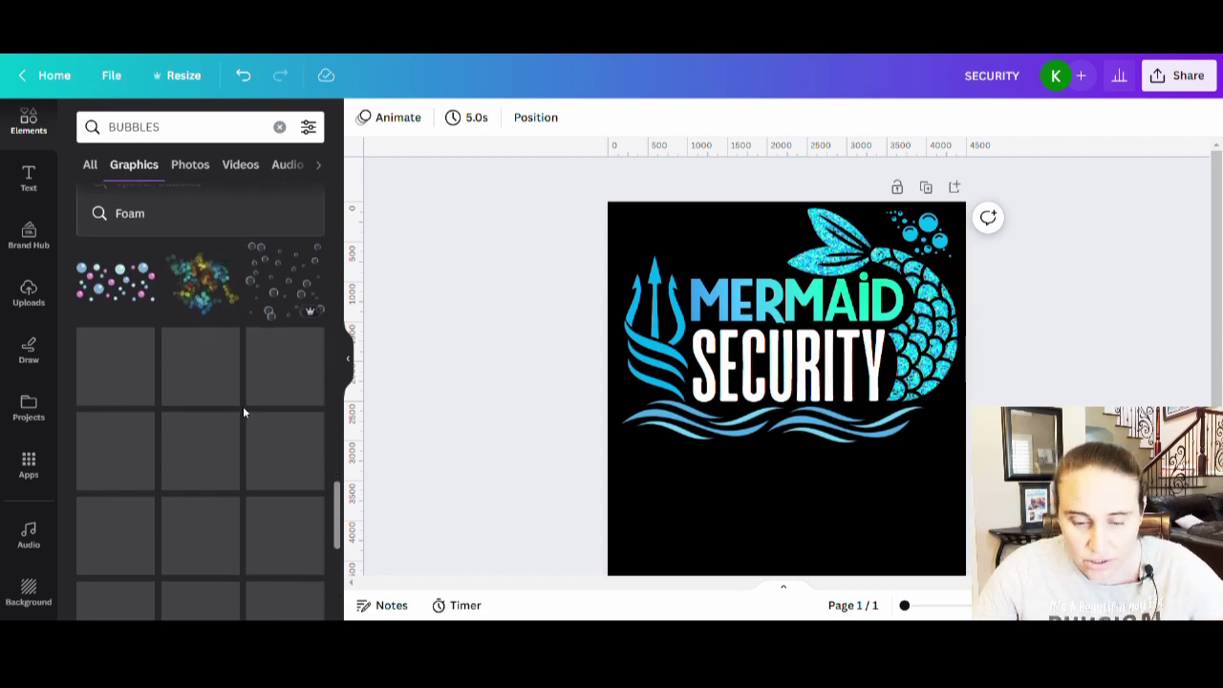
pyautogui.scroll(-3, 227, 411)
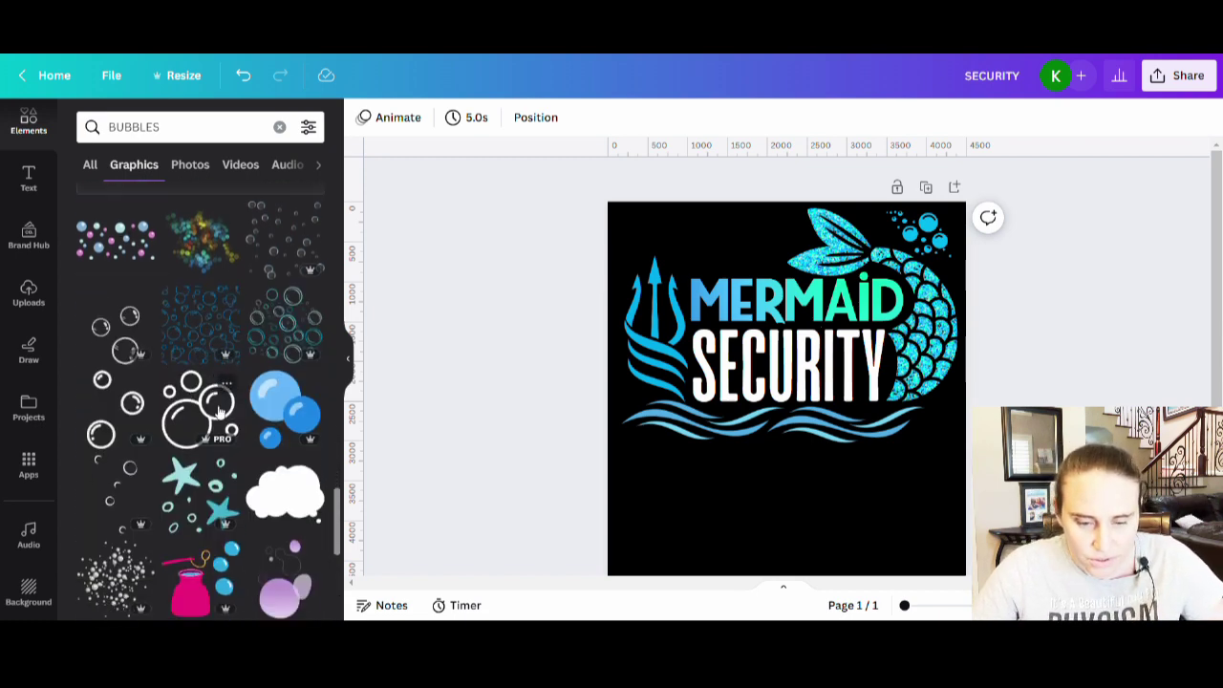
pyautogui.scroll(-3, 227, 411)
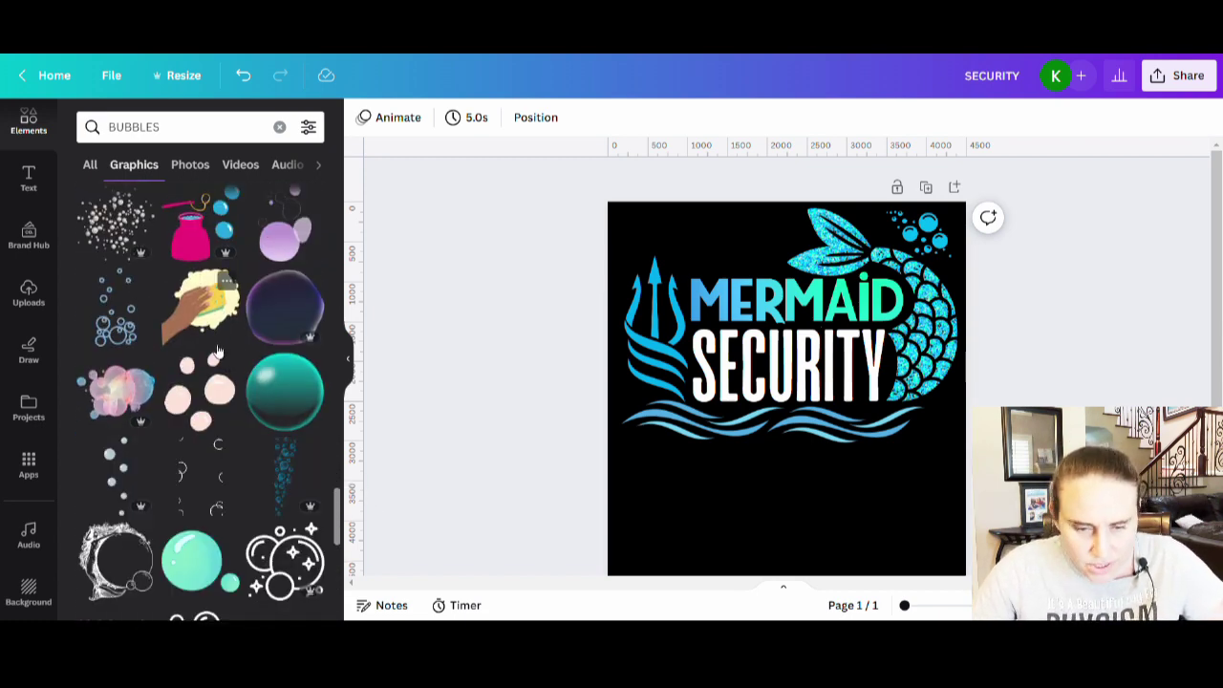
pyautogui.scroll(-3, 220, 407)
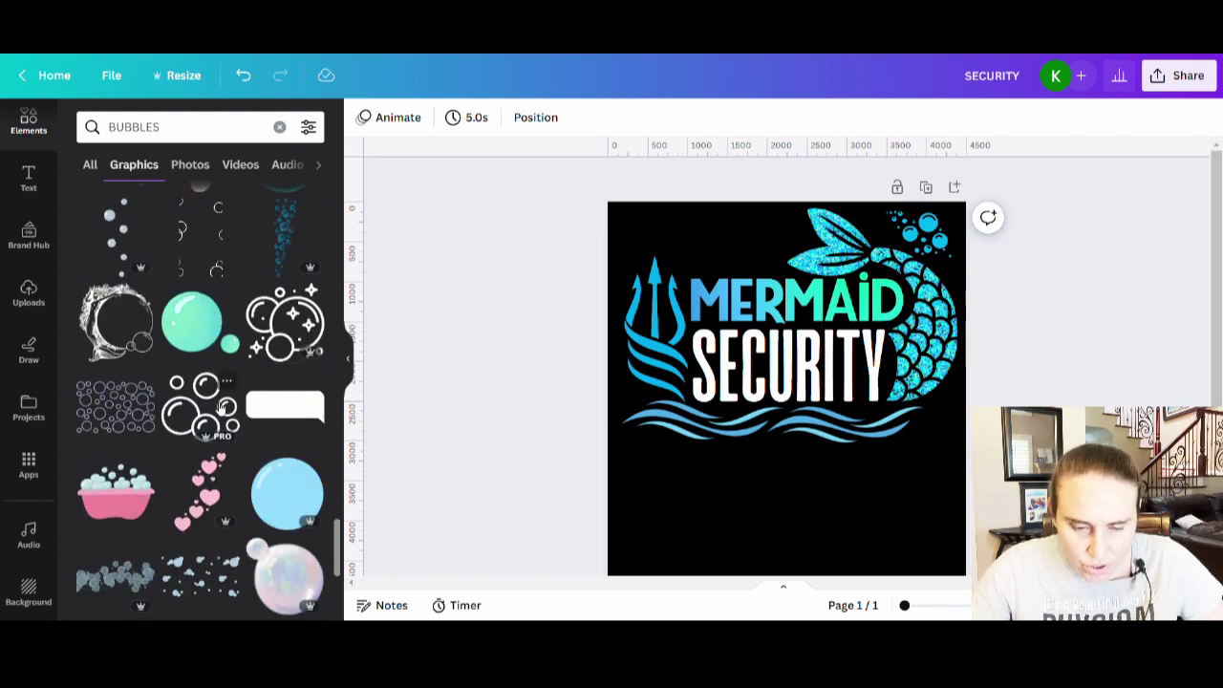
pyautogui.scroll(-2, 220, 373)
pyautogui.scroll(-2, 191, 315)
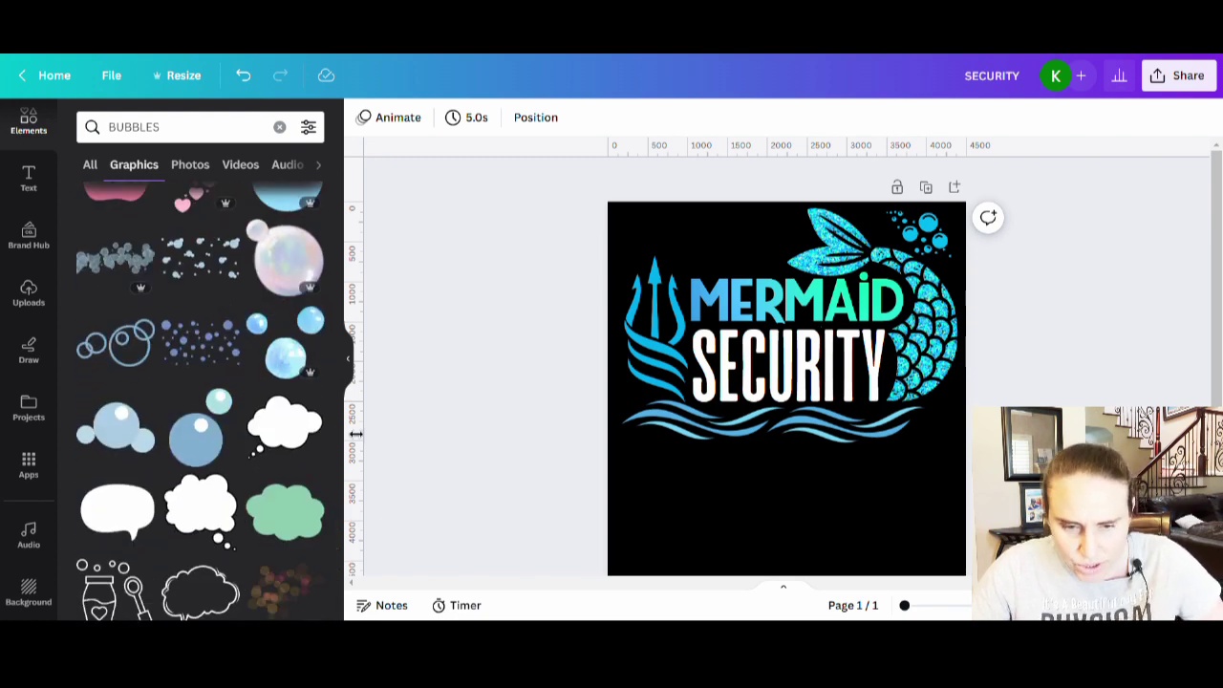
pyautogui.scroll(-2, 786, 382)
pyautogui.scroll(-4, 167, 473)
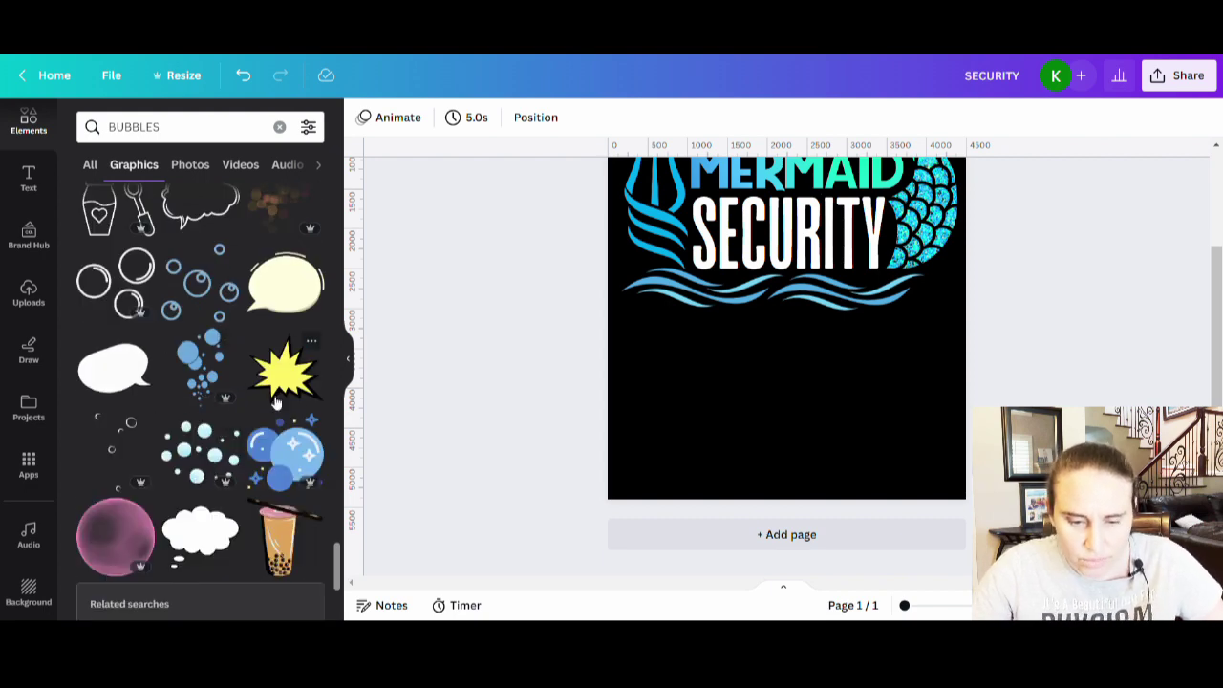
pyautogui.scroll(-6, 158, 478)
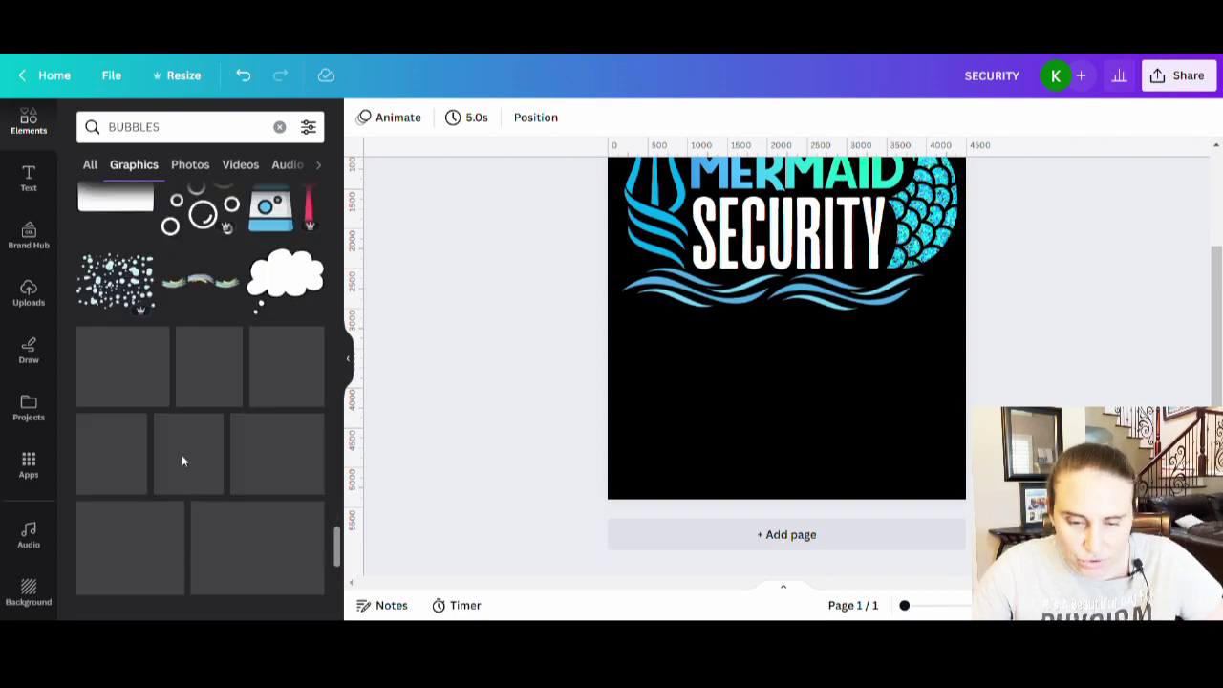
pyautogui.scroll(1, 191, 445)
pyautogui.scroll(-5, 301, 530)
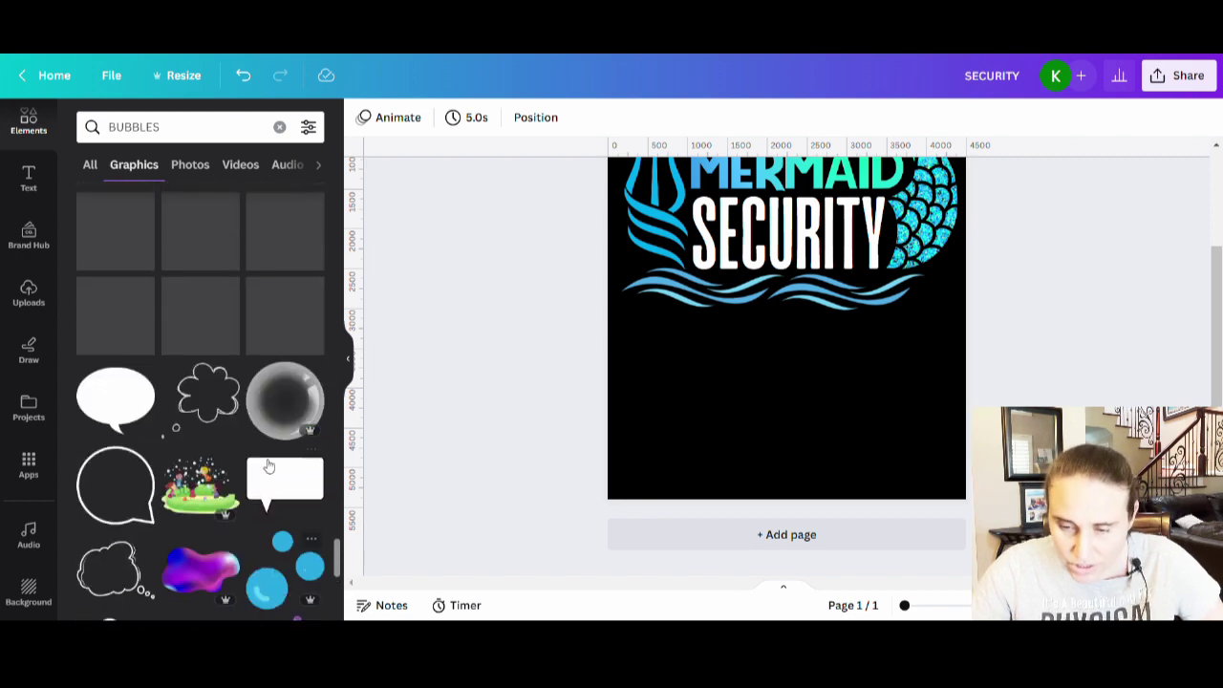
pyautogui.click(294, 571)
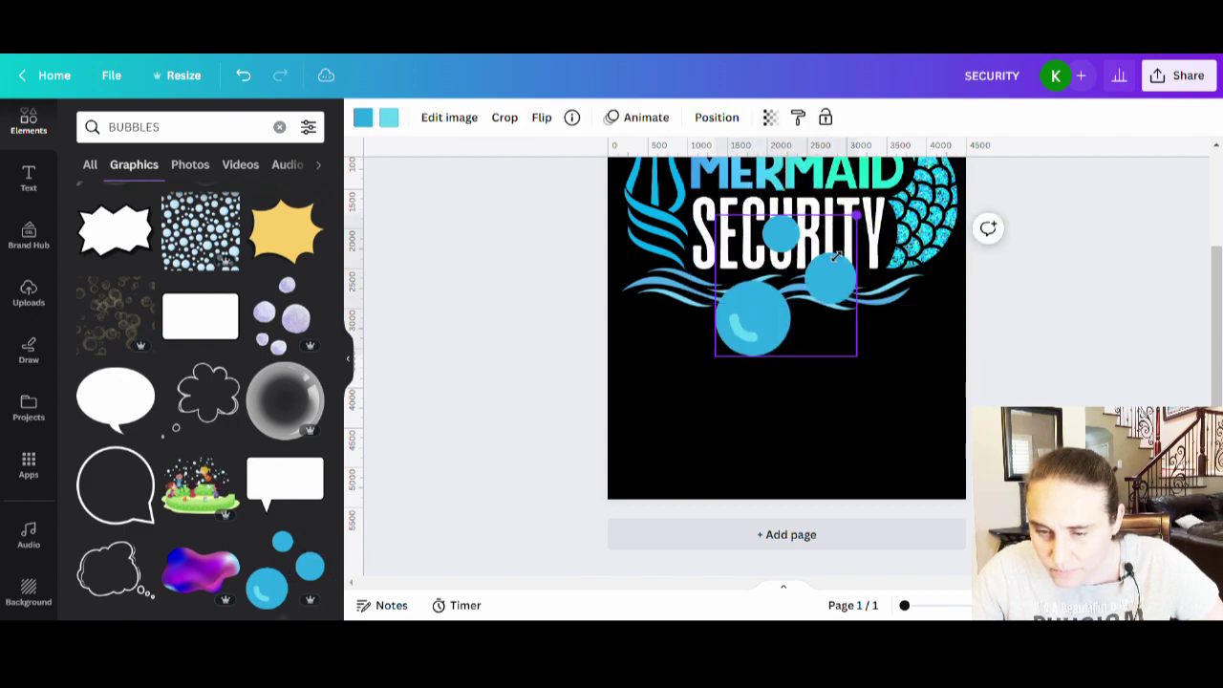
# Shrink the three-bubble graphic and place it just above the waves, beside the base of the trident.
pyautogui.moveTo(859, 356); pyautogui.dragTo(638, 275)
pyautogui.click(800, 355)
pyautogui.click(880, 408)
pyautogui.scroll(3, 880, 408)
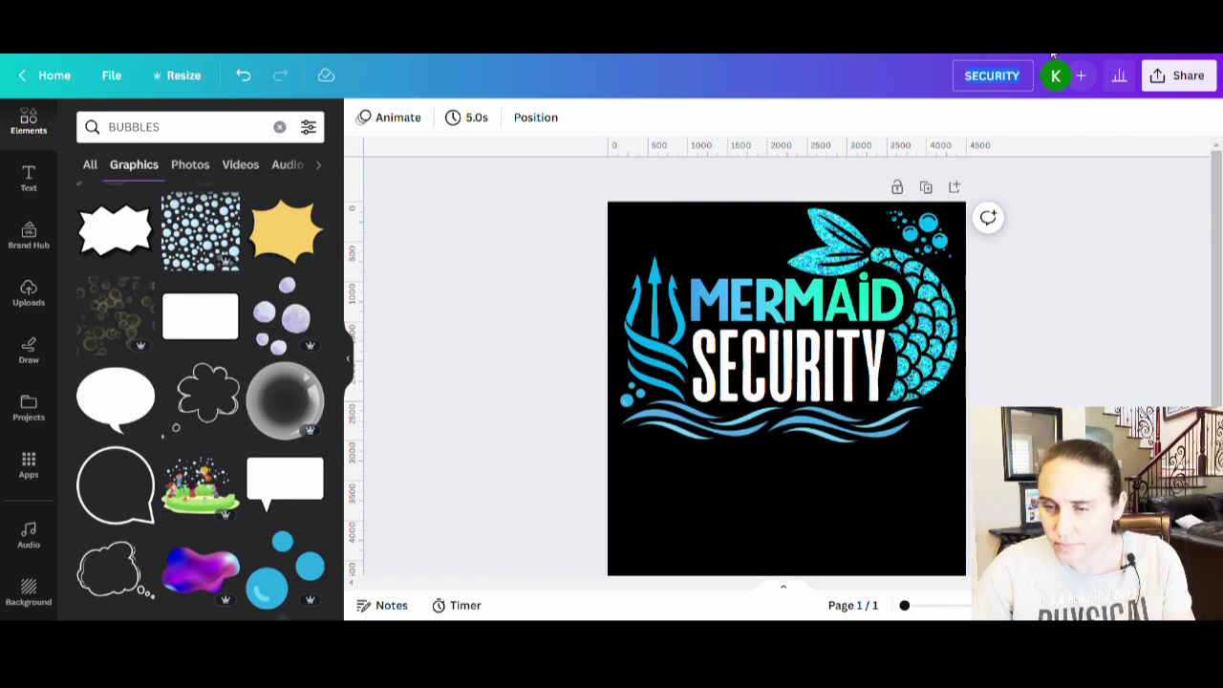
# Rename the design as "MERMAID SECURITY FRAME".
pyautogui.write('ME')
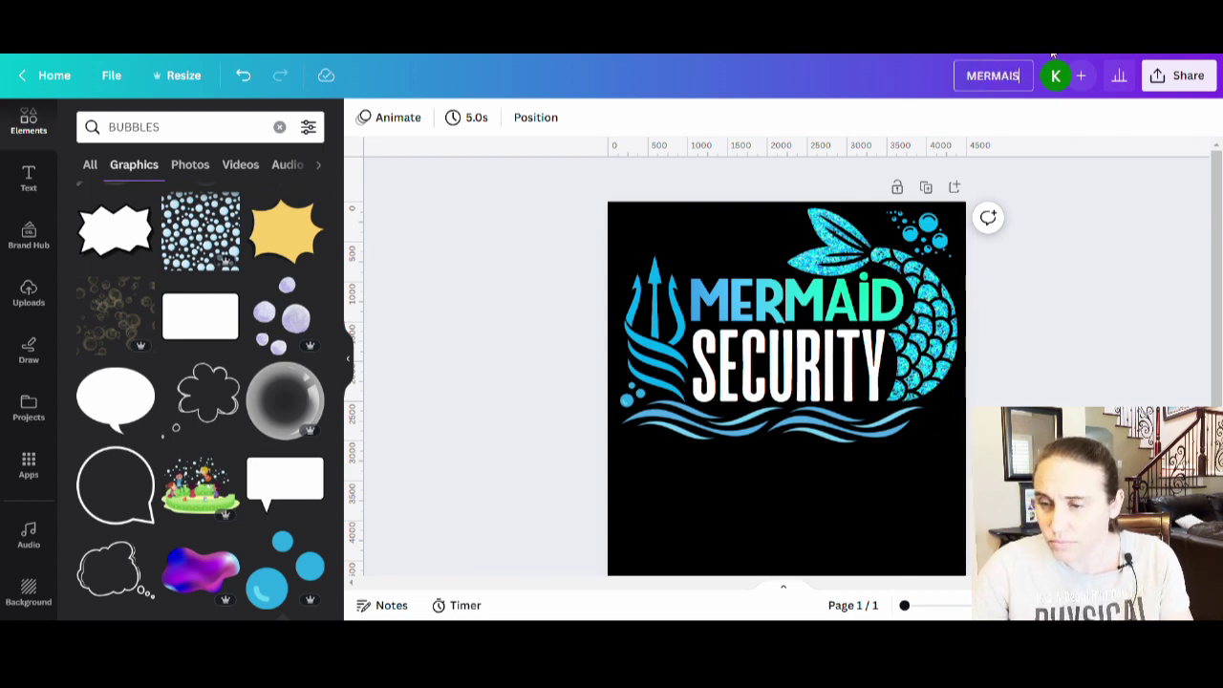
pyautogui.write('RMAID SECUR')
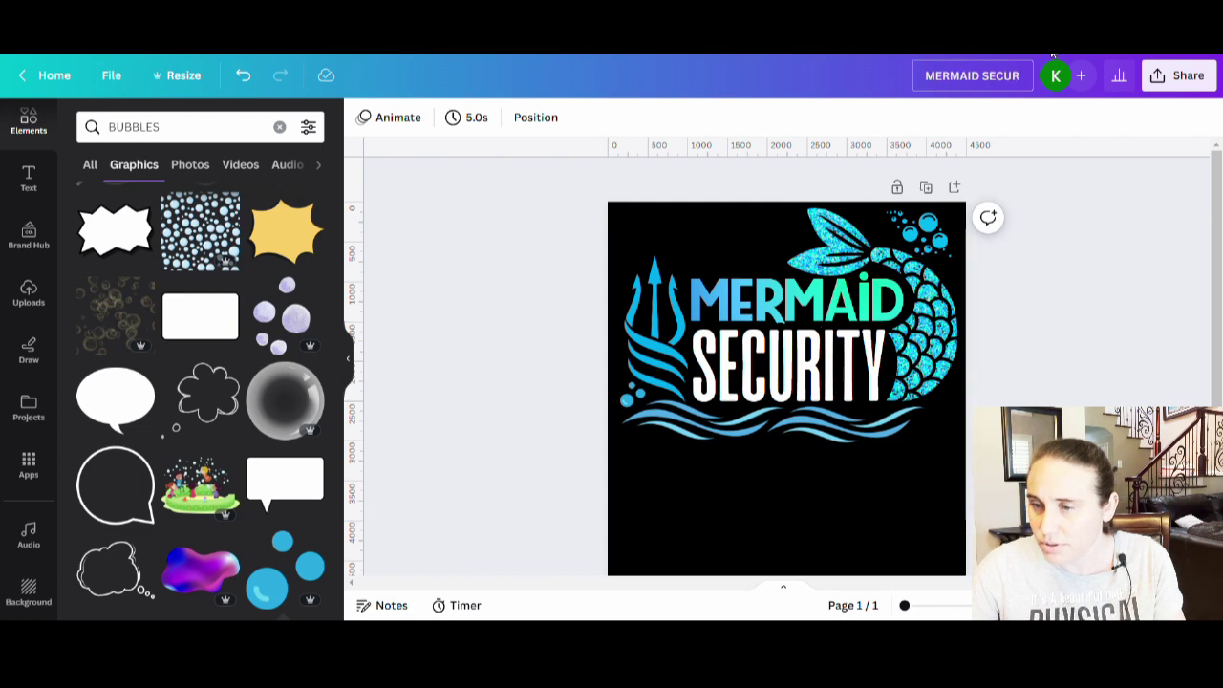
pyautogui.write('ITY FRAME')
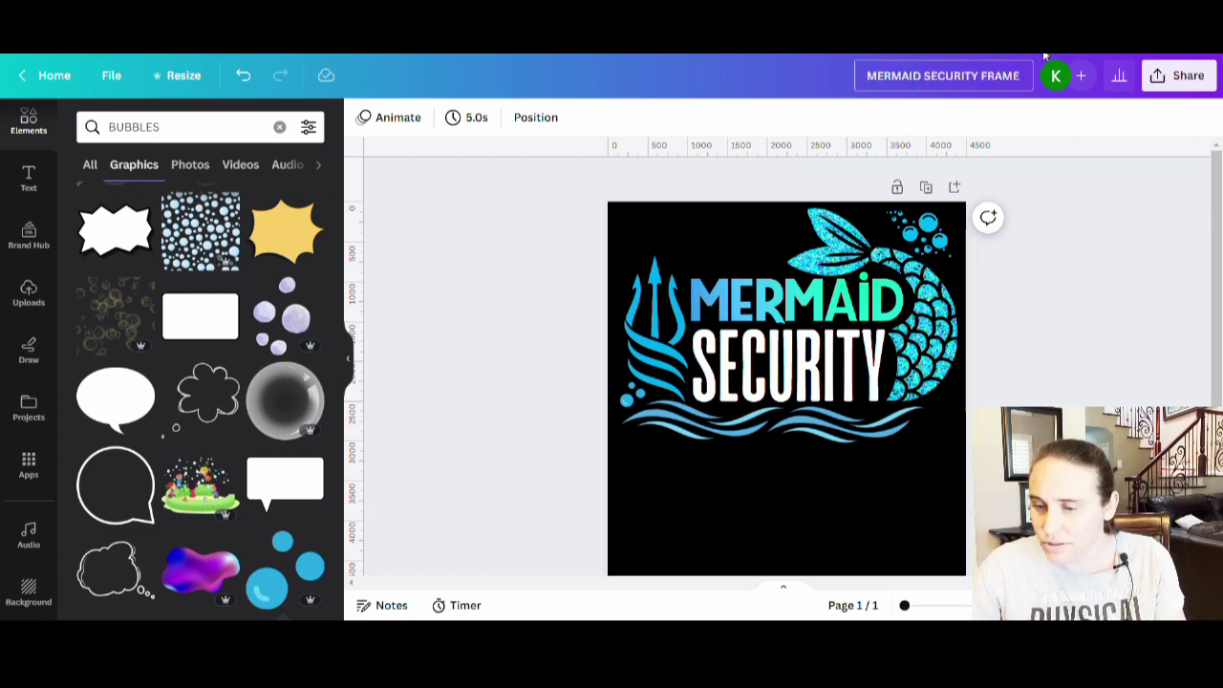
# Download the design as a PNG at size 1, 4,500 × 5,400 px.
pyautogui.click(1158, 81)
pyautogui.click(932, 482)
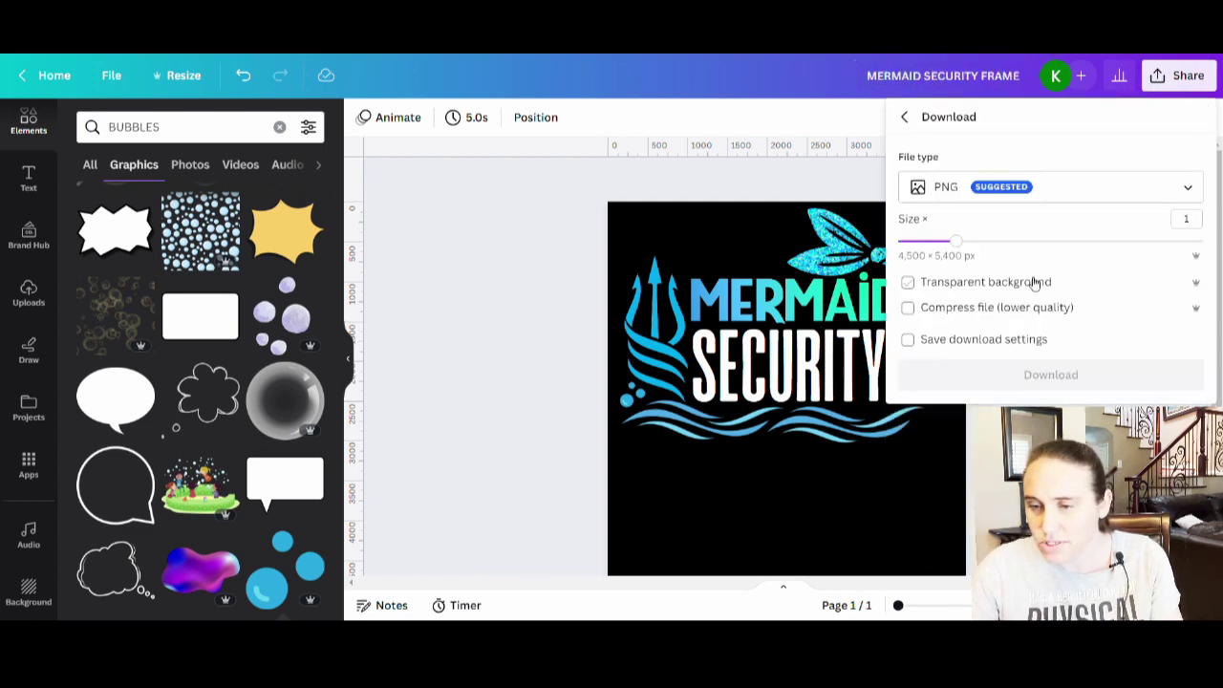
pyautogui.click(1136, 378)
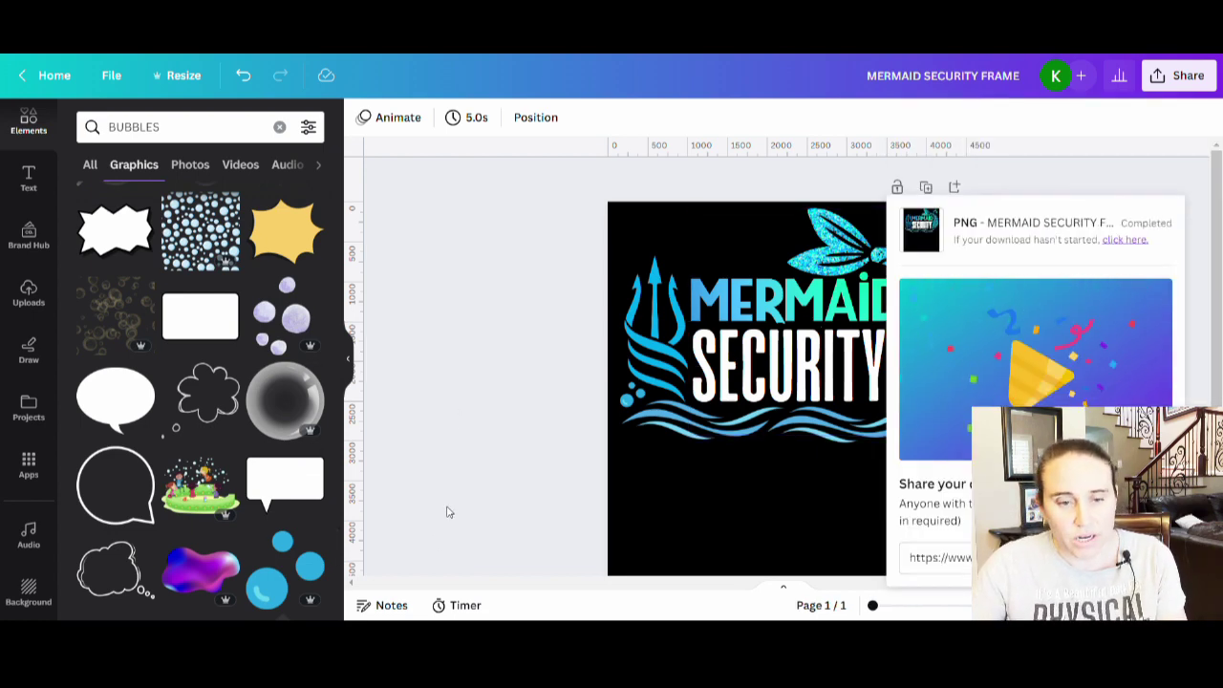
pyautogui.click(478, 496)
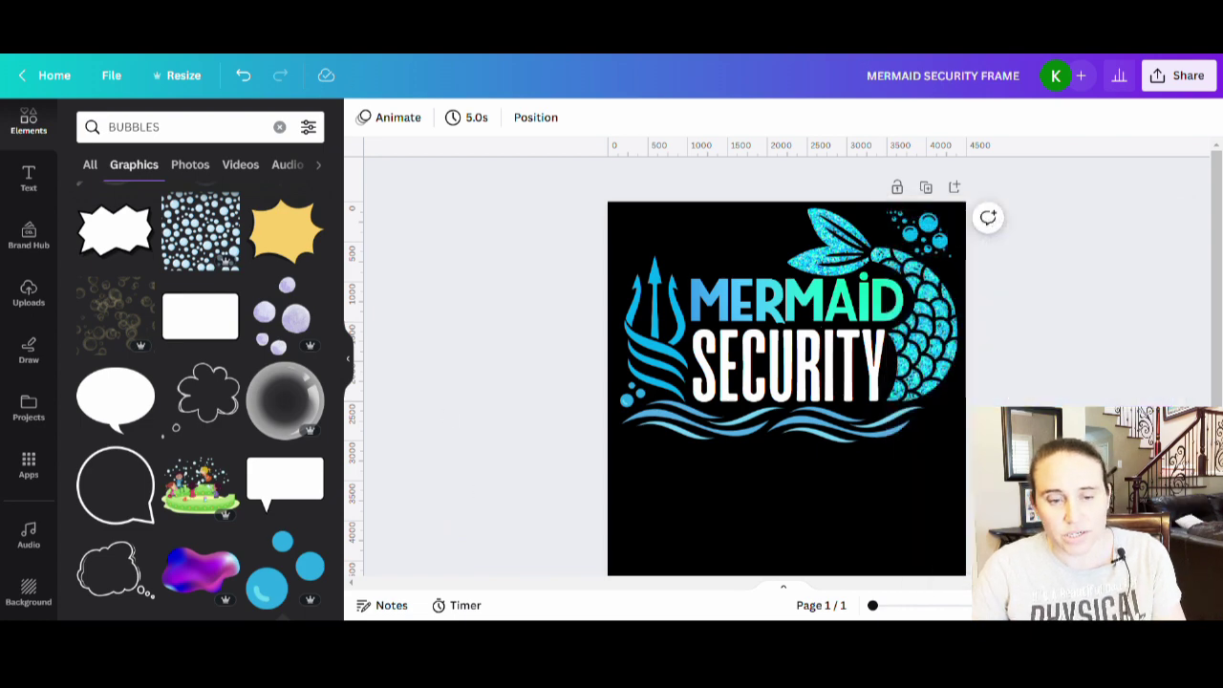
# Search the graphics for "mermaid glitter" and look through the results for other mermaid graphics and glitter backgrounds.
pyautogui.click(182, 126)
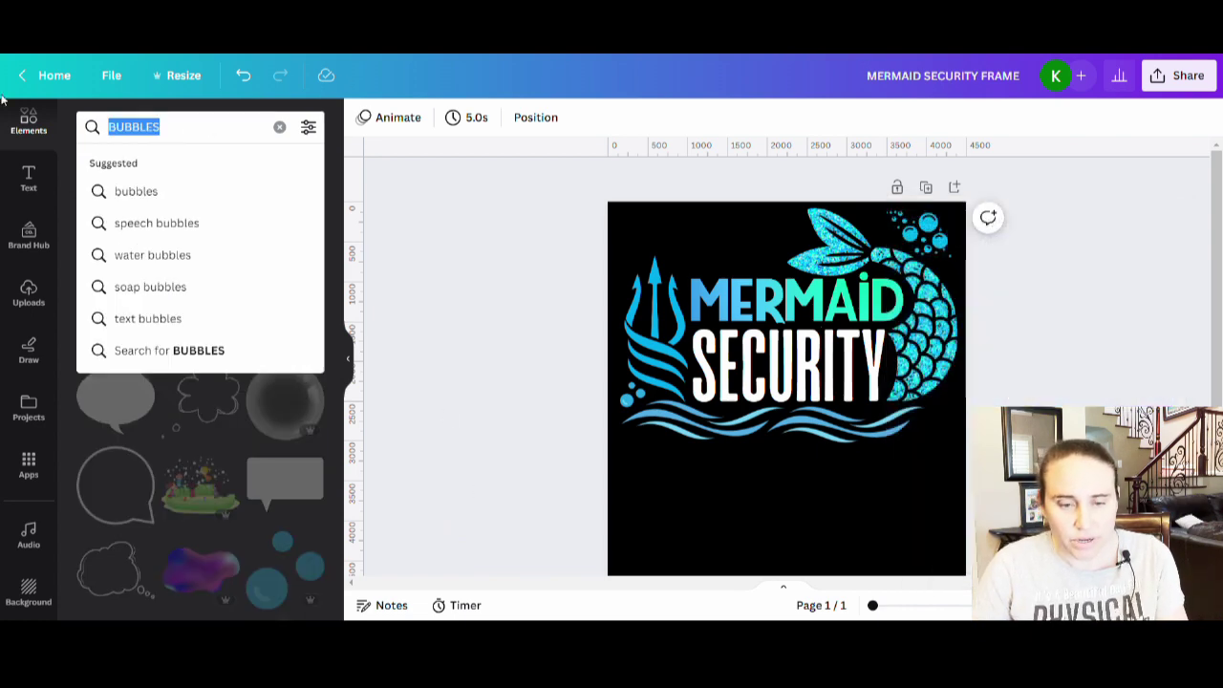
pyautogui.write('MERM')
pyautogui.write('AI')
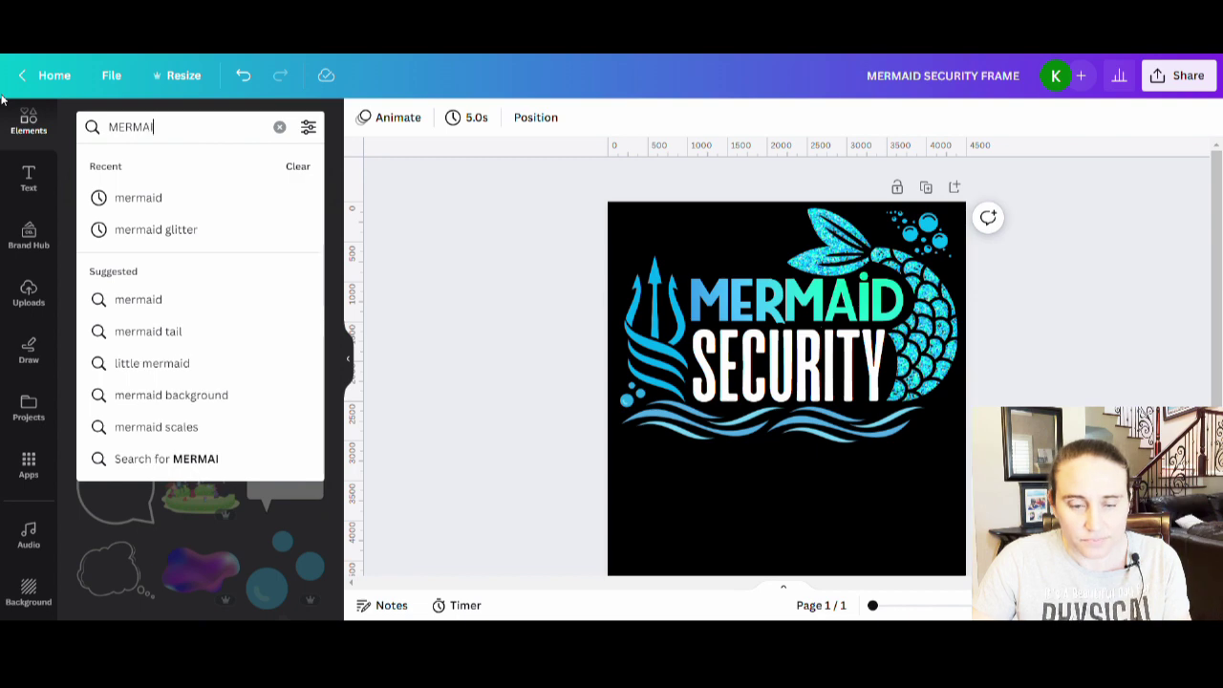
pyautogui.click(181, 231)
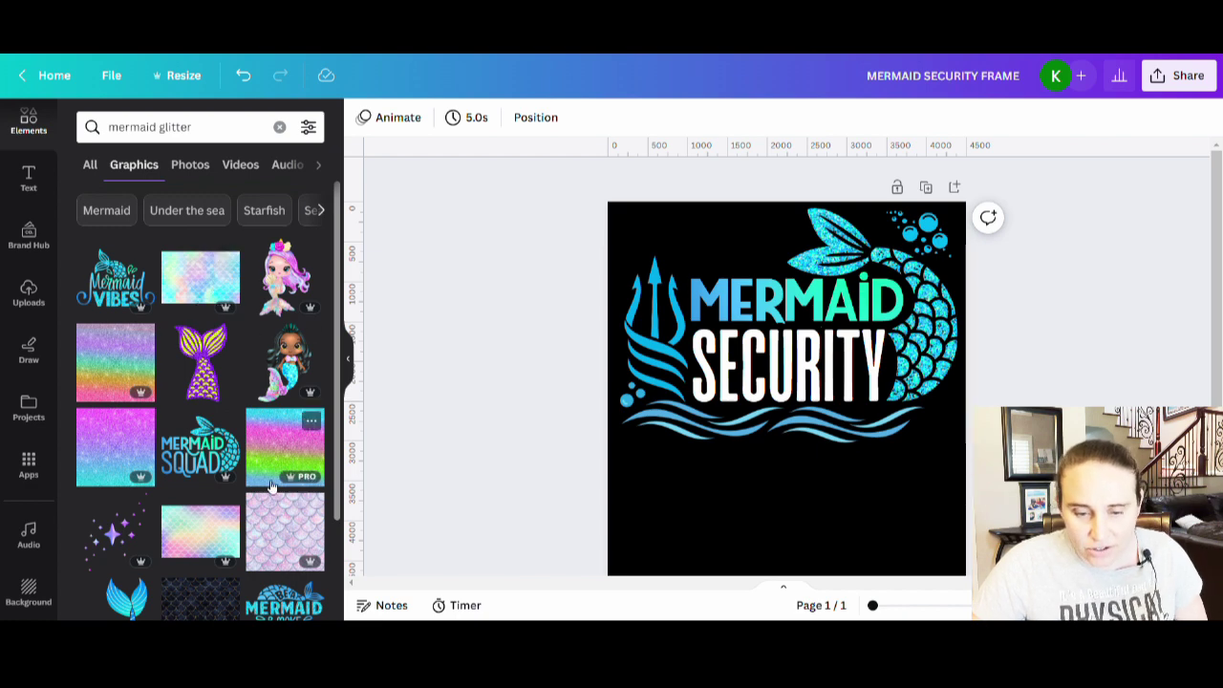
pyautogui.scroll(-3, 210, 497)
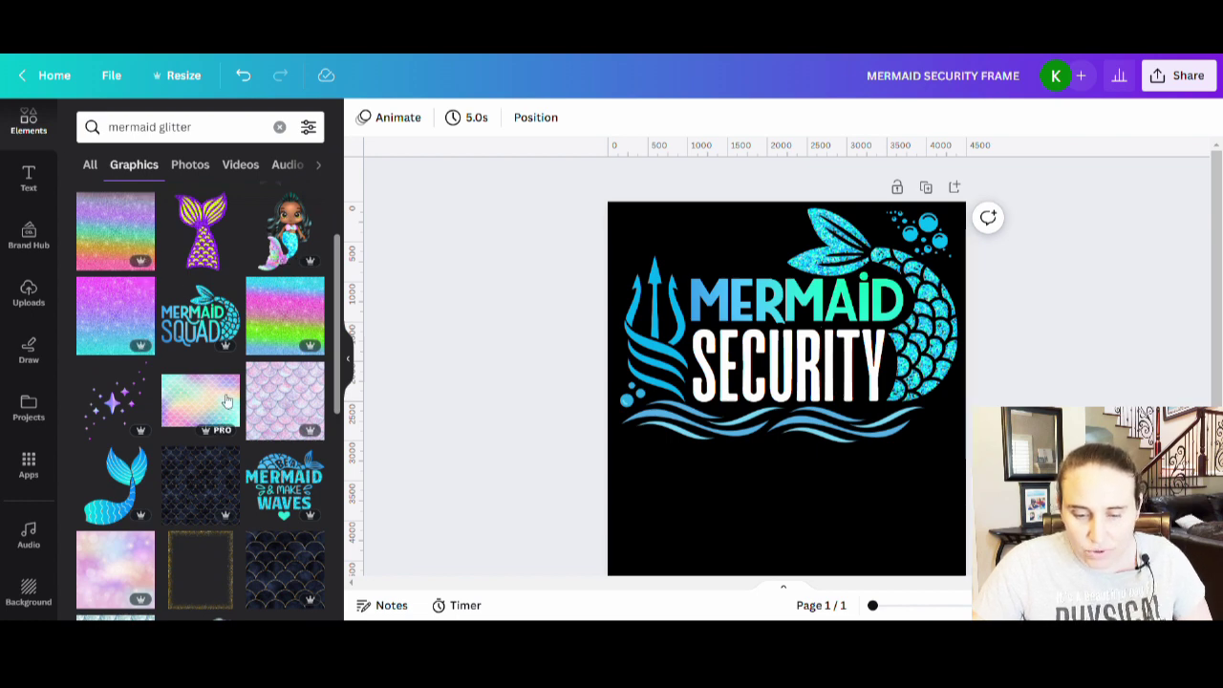
pyautogui.scroll(-2, 201, 384)
pyautogui.scroll(-7, 201, 384)
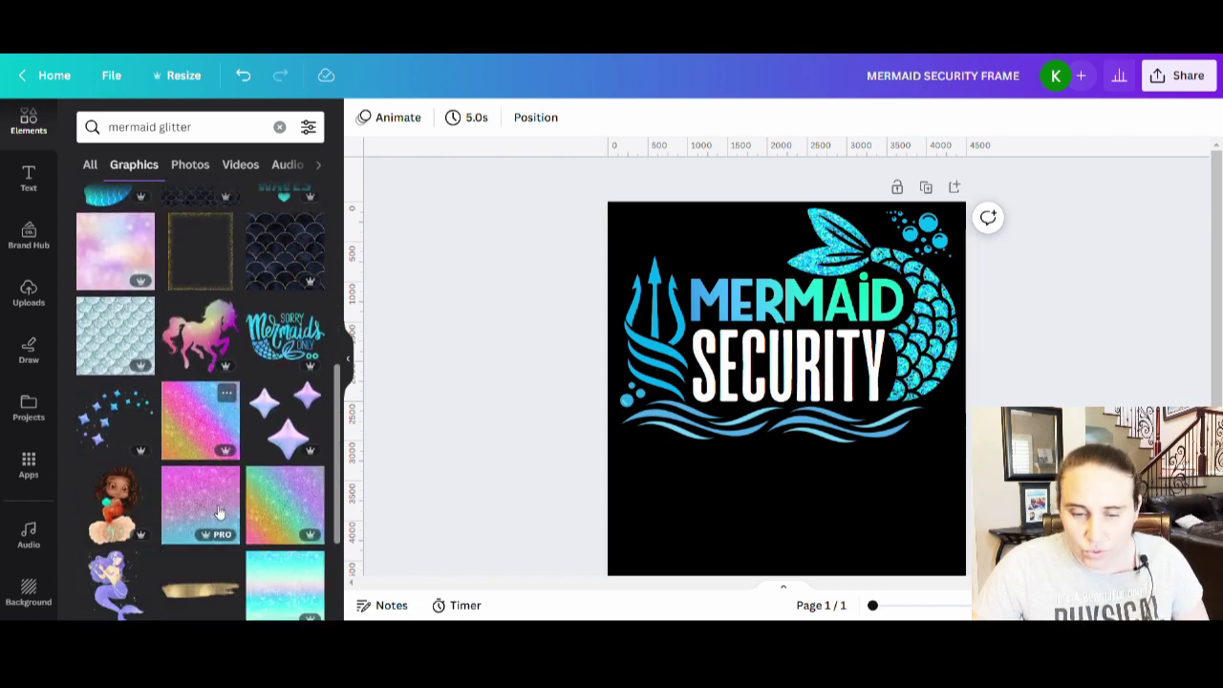
pyautogui.scroll(-1, 276, 463)
pyautogui.scroll(-1, 276, 463)
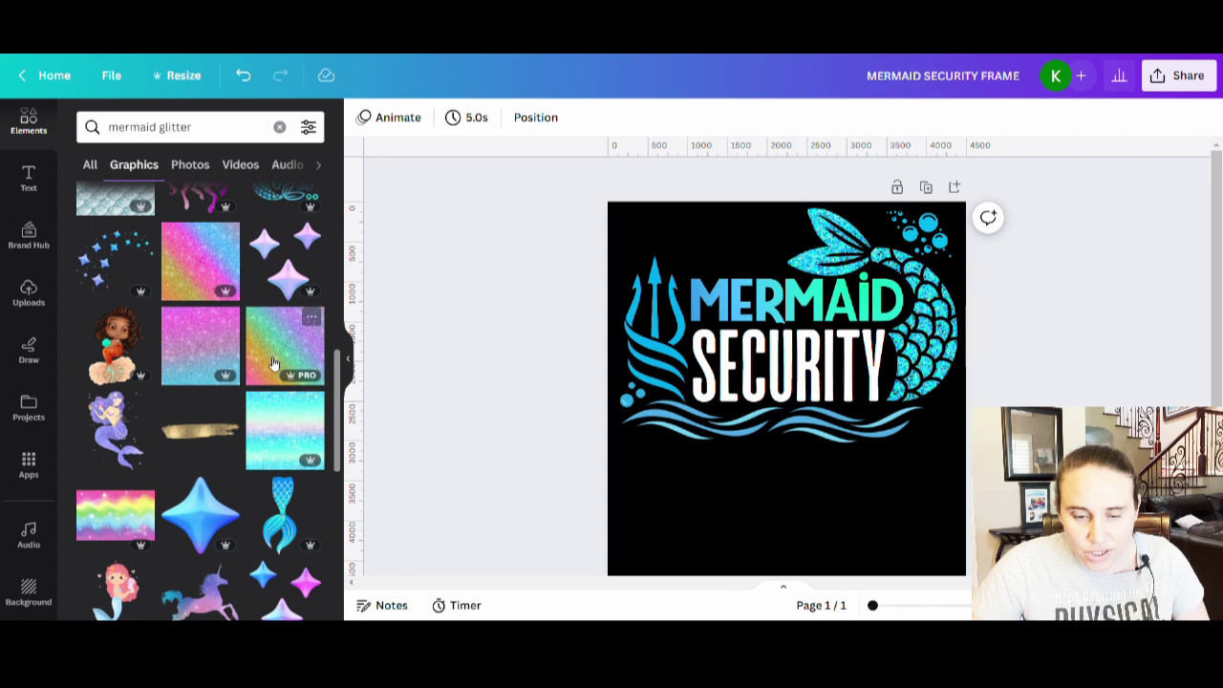
# Add the pink, purple and teal glitter square to the design and enlarge it to cover the whole mermaid artwork.
pyautogui.scroll(-7, 229, 344)
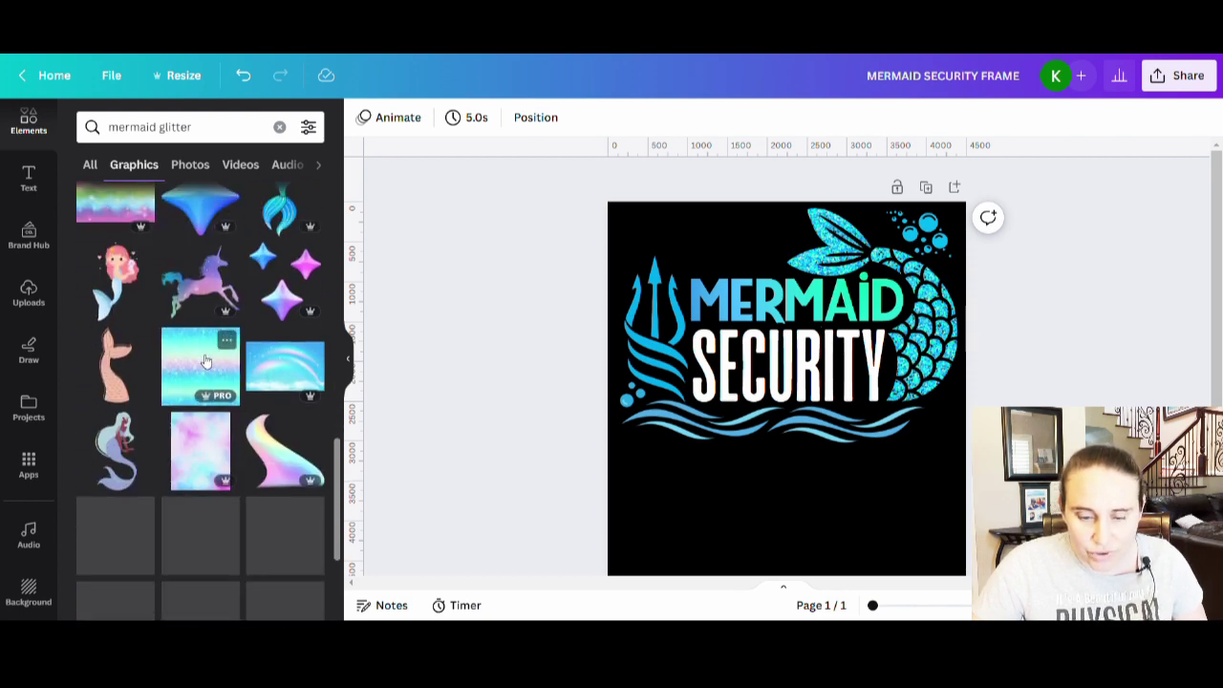
pyautogui.scroll(-5, 232, 390)
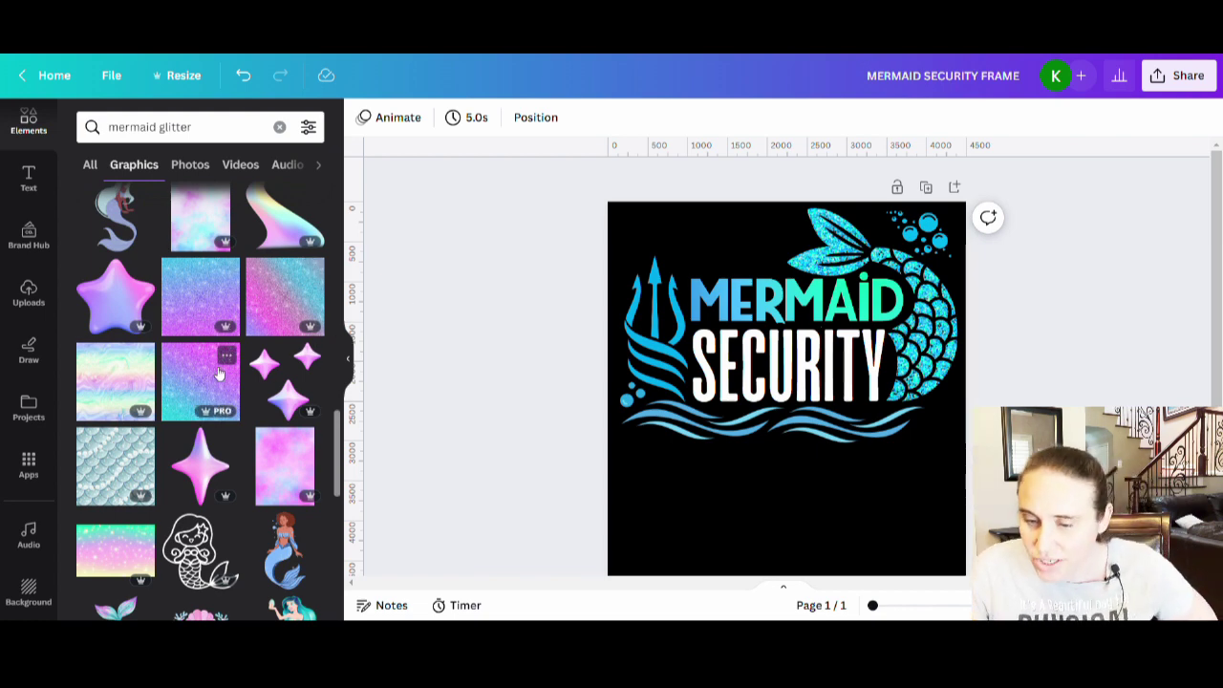
pyautogui.moveTo(215, 375); pyautogui.dragTo(860, 435)
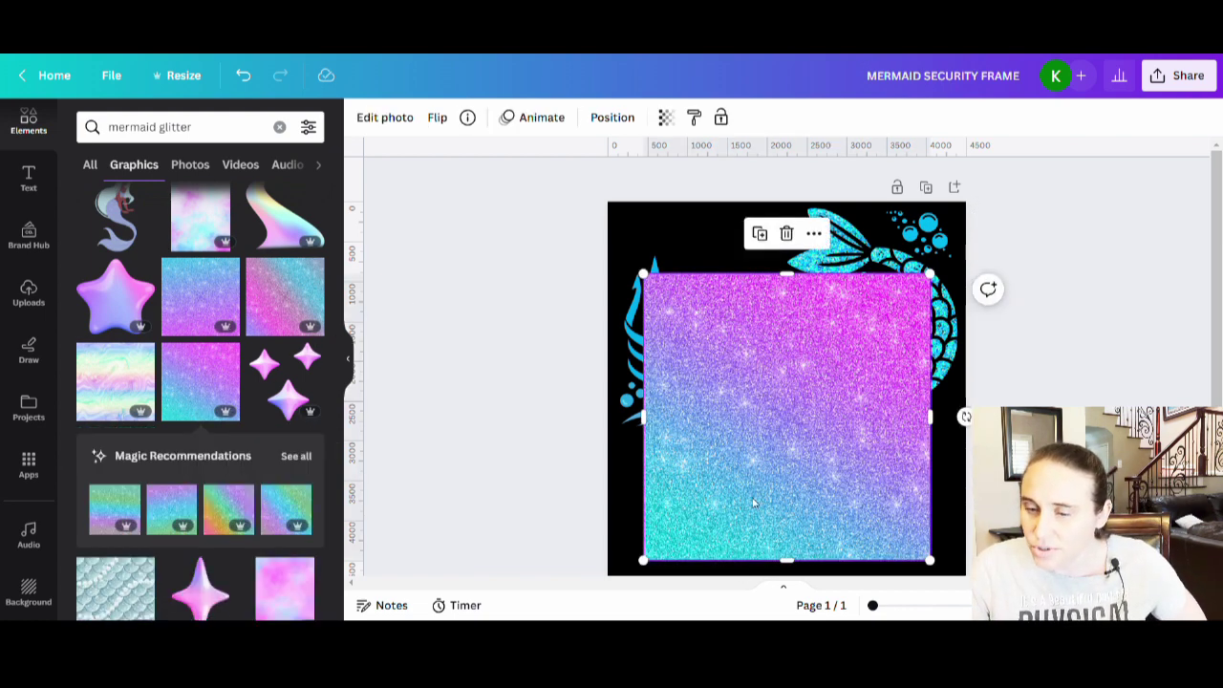
pyautogui.moveTo(807, 510); pyautogui.dragTo(836, 436)
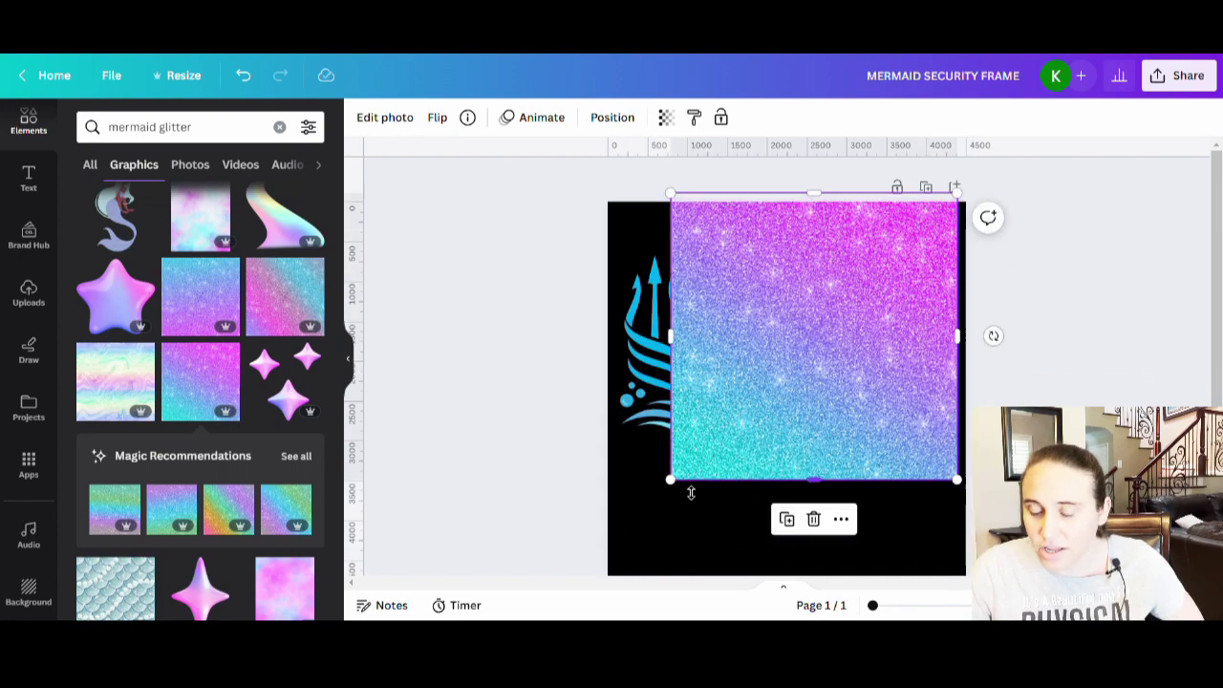
pyautogui.moveTo(672, 481); pyautogui.dragTo(573, 507)
pyautogui.moveTo(841, 432)
pyautogui.mouseDown()
pyautogui.moveTo(858, 413)
pyautogui.moveTo(845, 418)
pyautogui.mouseUp()
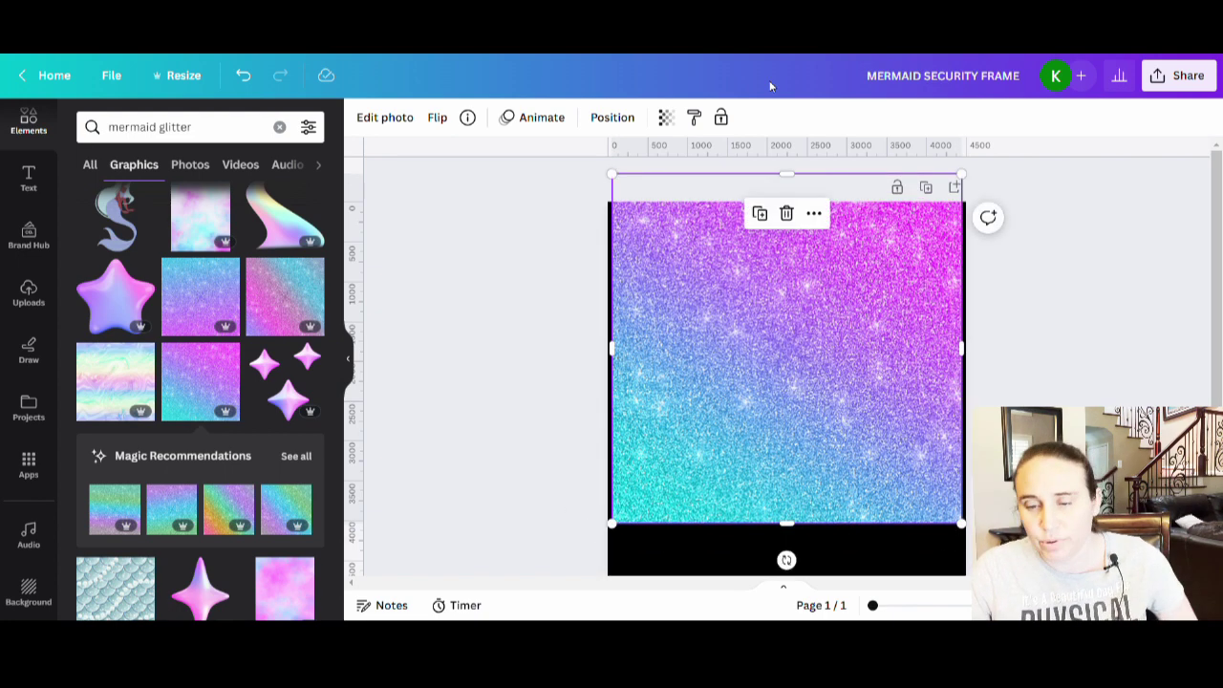
# Set the glitter square's transparency to 74 and shift it up to line up over the artwork and the page's right edge.
pyautogui.click(667, 117)
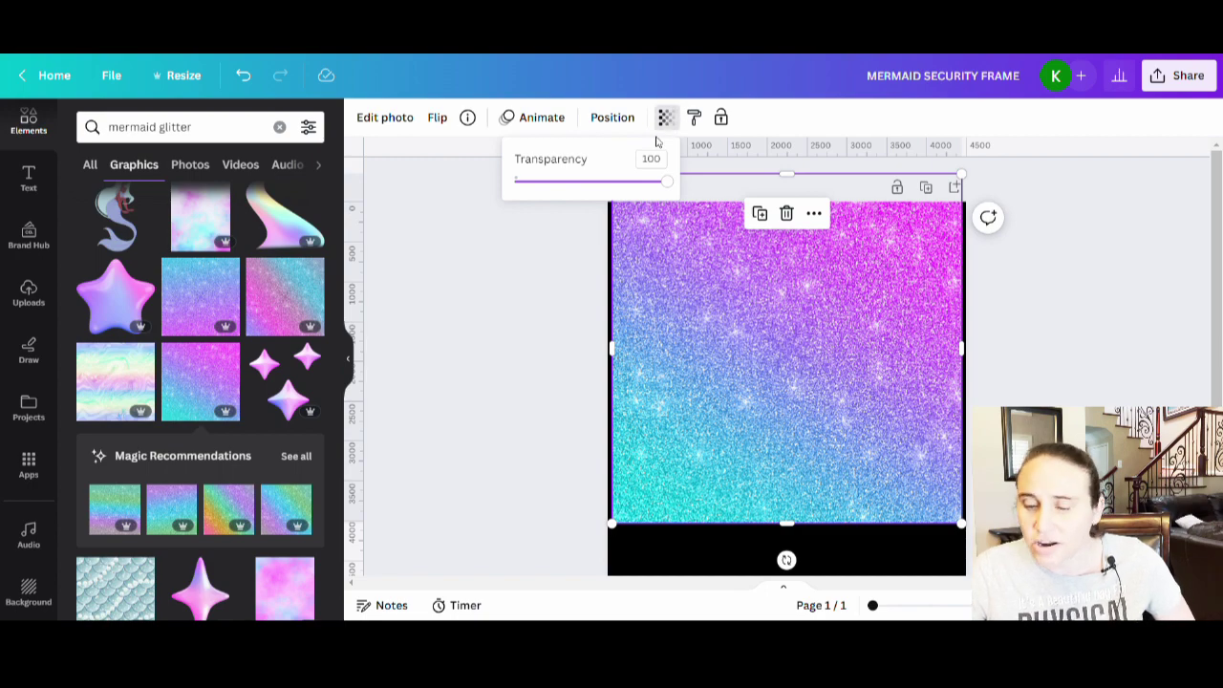
pyautogui.moveTo(600, 182); pyautogui.dragTo(594, 182)
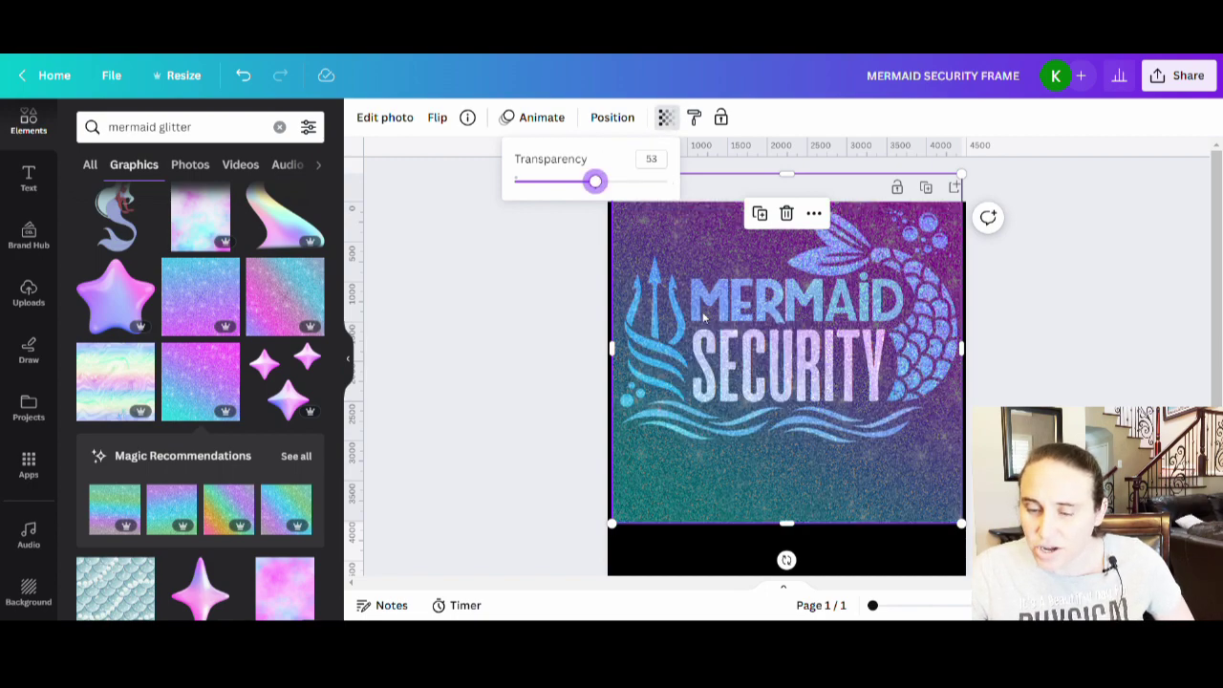
pyautogui.click(627, 181)
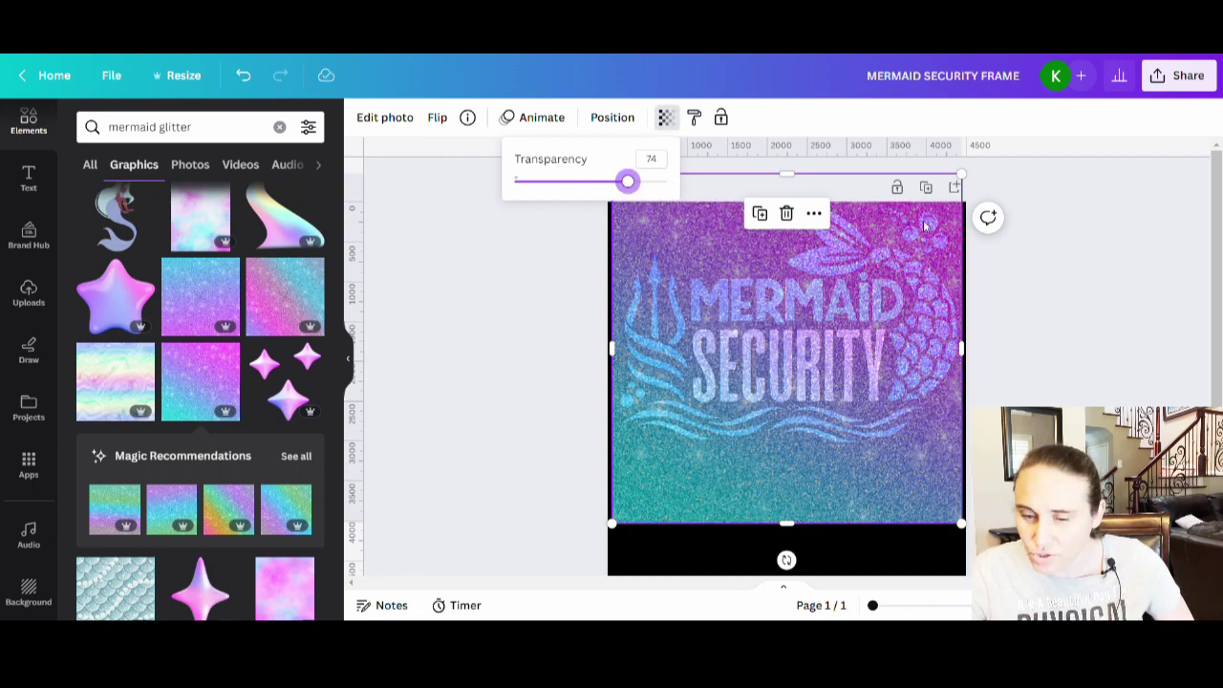
pyautogui.moveTo(808, 493); pyautogui.dragTo(812, 469)
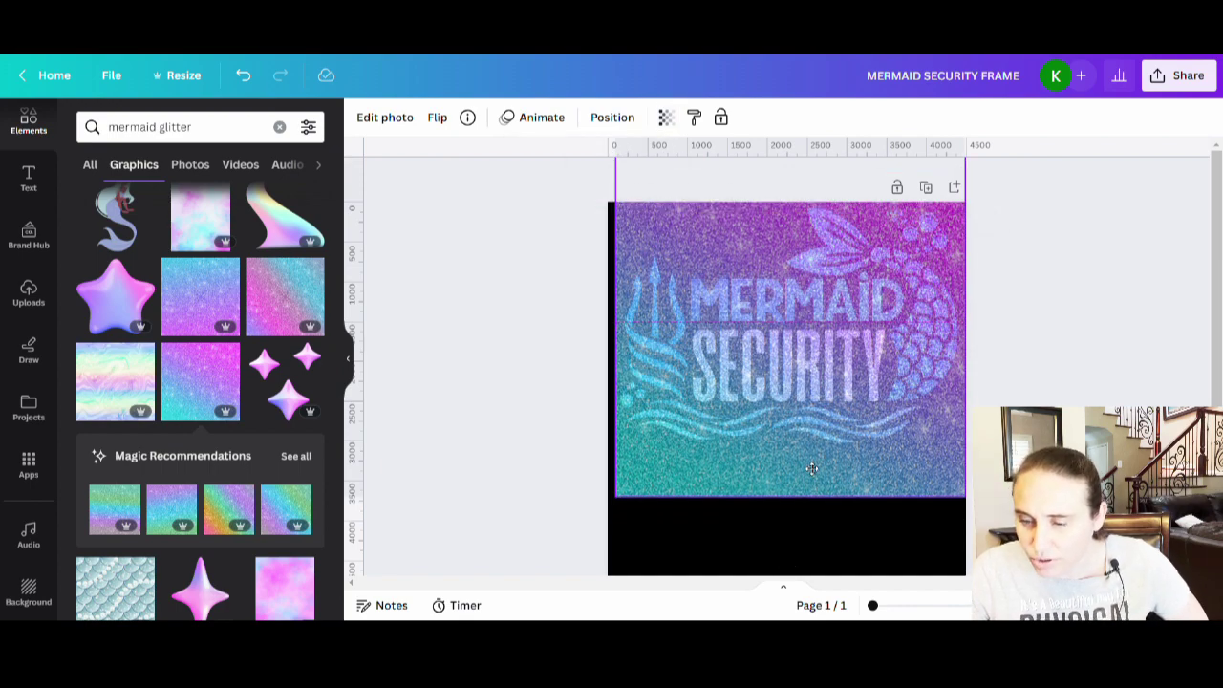
pyautogui.moveTo(811, 469); pyautogui.dragTo(810, 468)
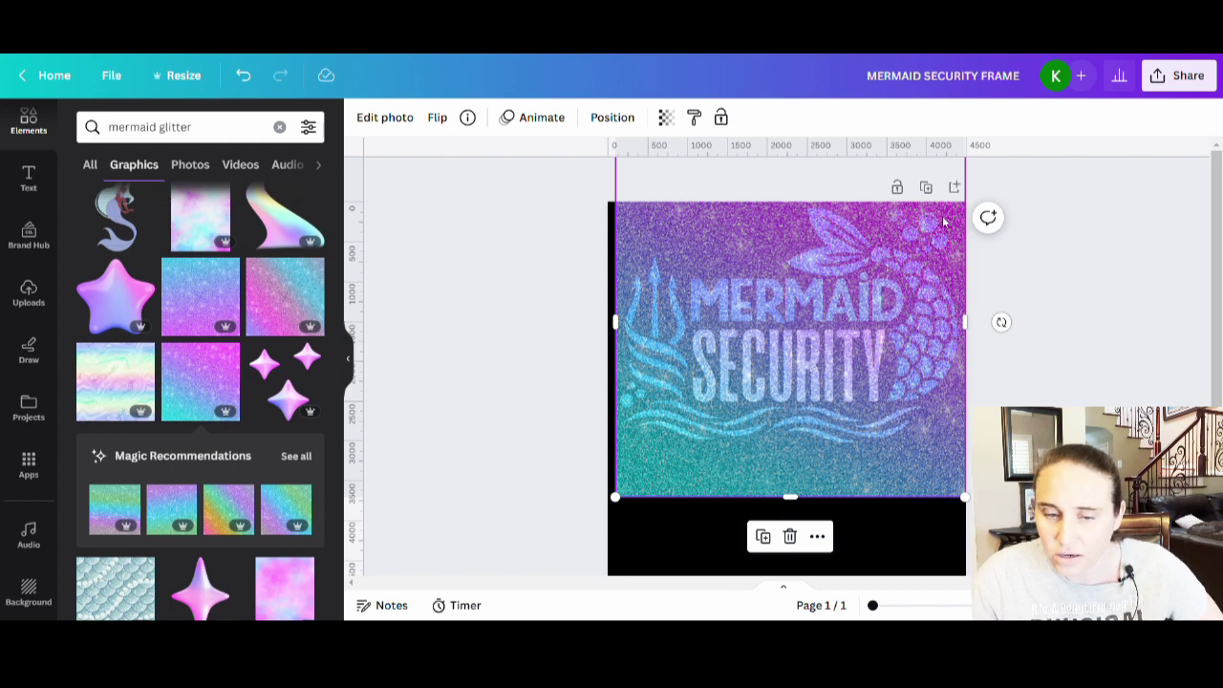
# Restore the glitter square to full opacity and deselect it.
pyautogui.click(666, 116)
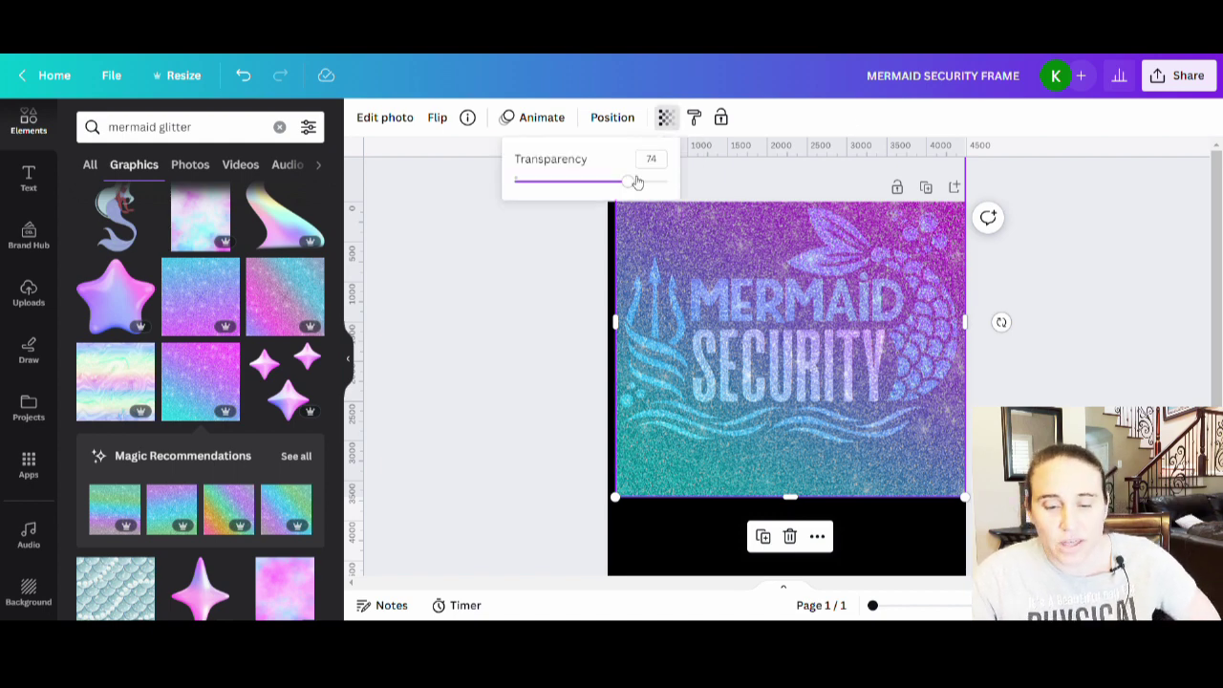
pyautogui.moveTo(636, 180); pyautogui.dragTo(713, 188)
pyautogui.click(1109, 376)
pyautogui.click(973, 148)
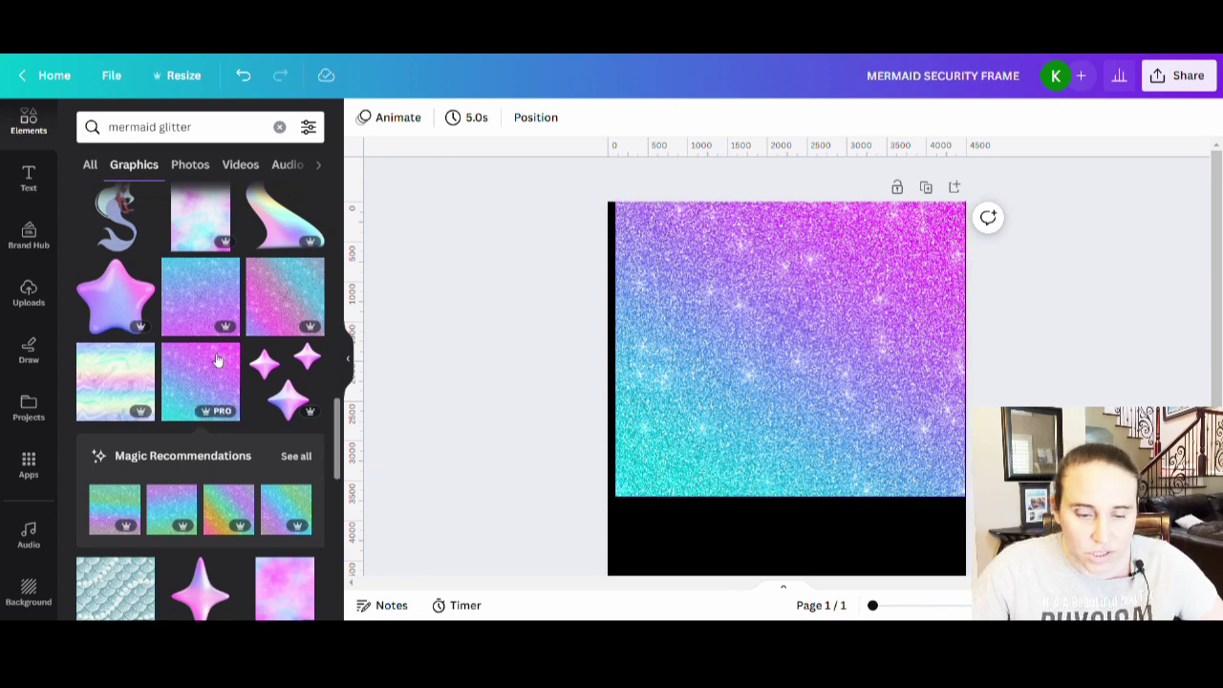
# Try the pastel green, pink and yellow glitter graphic on the design and delete it.
pyautogui.scroll(-5, 216, 363)
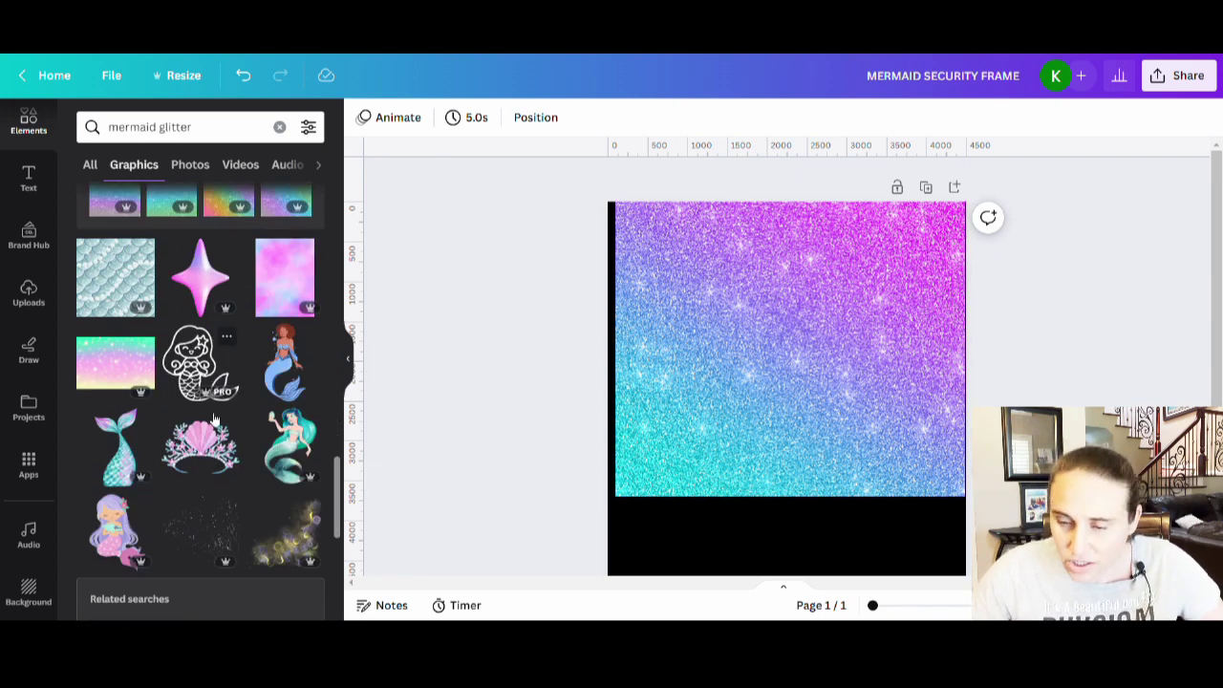
pyautogui.click(118, 359)
pyautogui.moveTo(846, 457); pyautogui.dragTo(713, 453)
pyautogui.press('Delete')
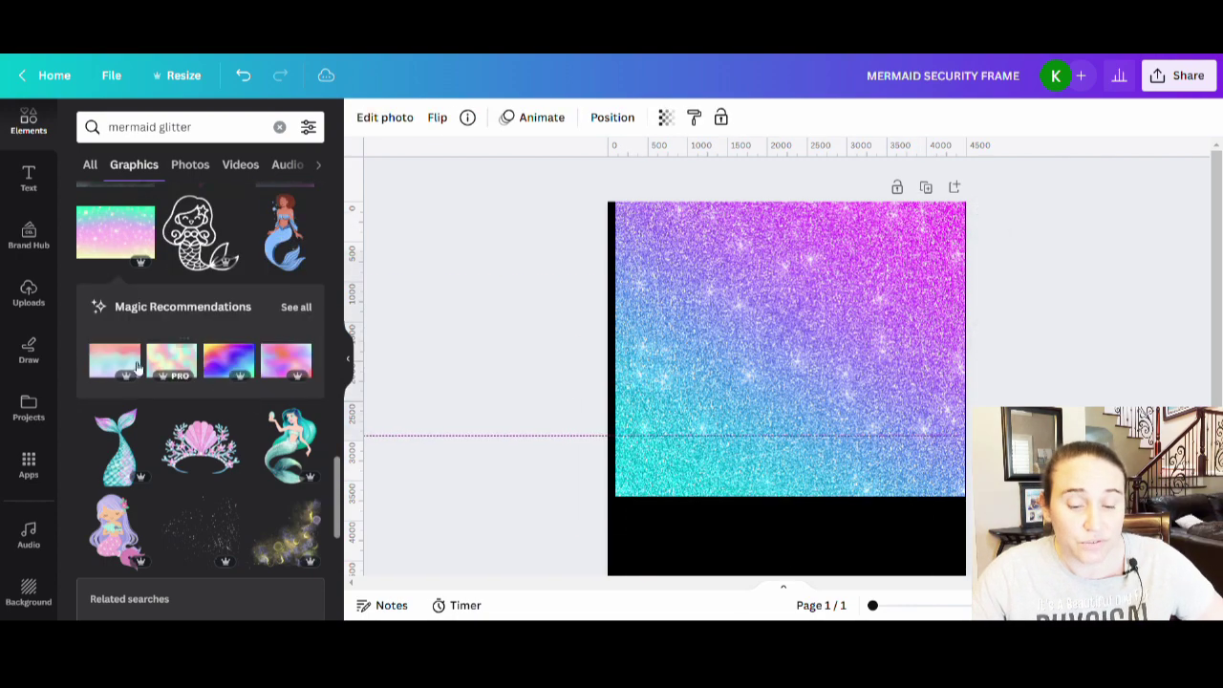
# Try the teal and purple mermaid-scale graphic with bubbles, delete it and look through more glitter results.
pyautogui.scroll(-6, 210, 430)
pyautogui.scroll(-4, 184, 488)
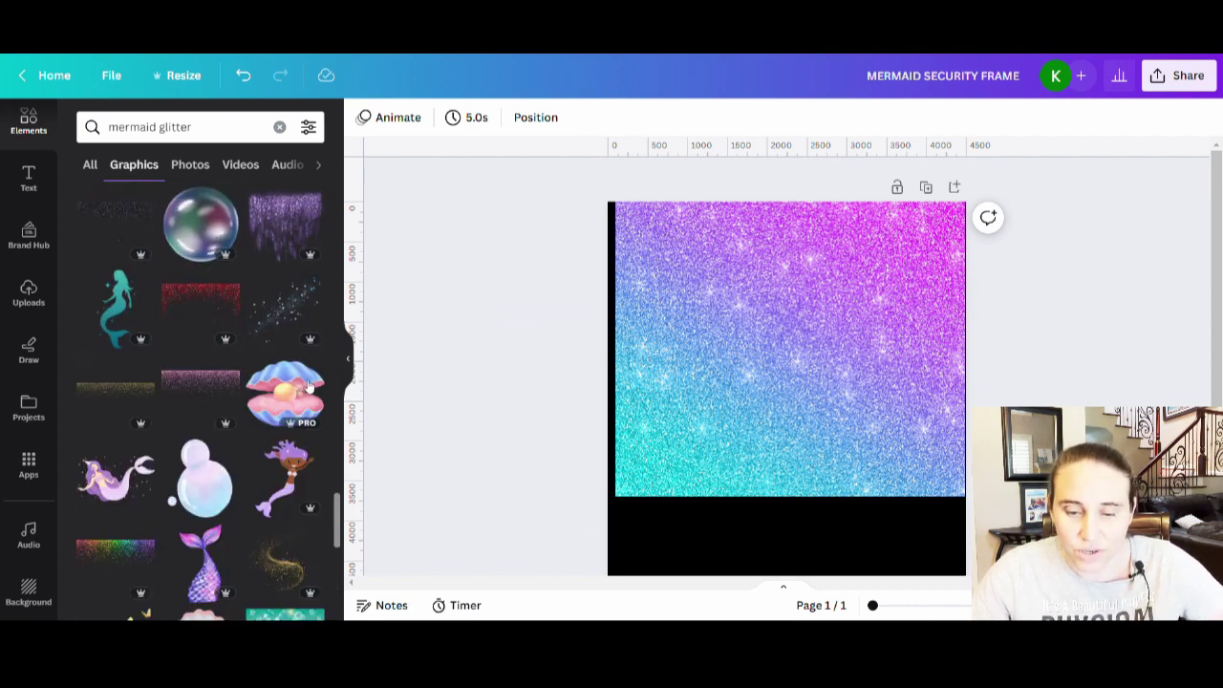
pyautogui.scroll(-3, 323, 409)
pyautogui.scroll(-3, 323, 409)
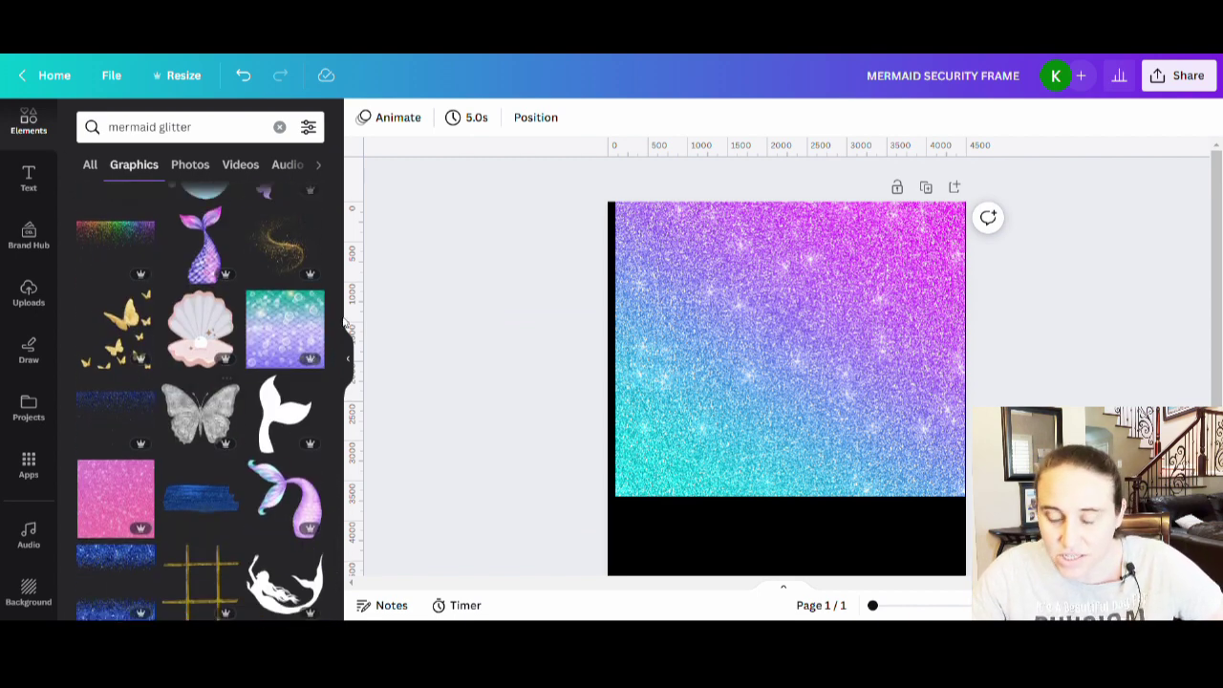
pyautogui.click(287, 330)
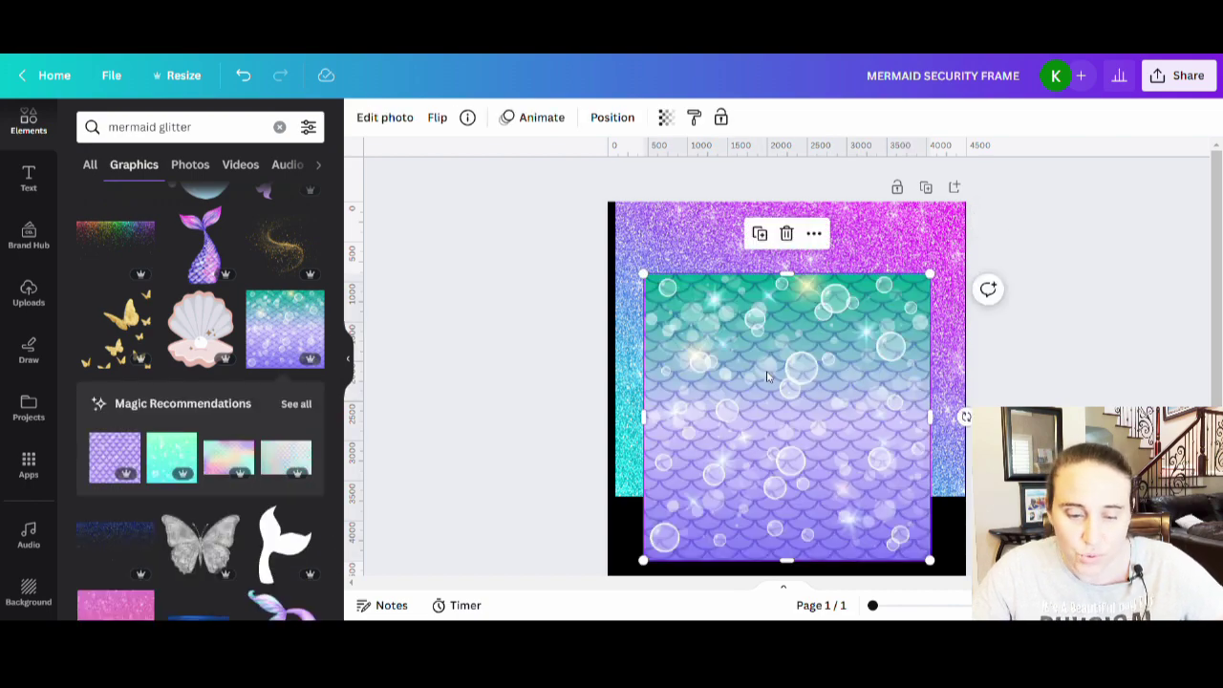
pyautogui.press('Delete')
pyautogui.scroll(-4, 99, 251)
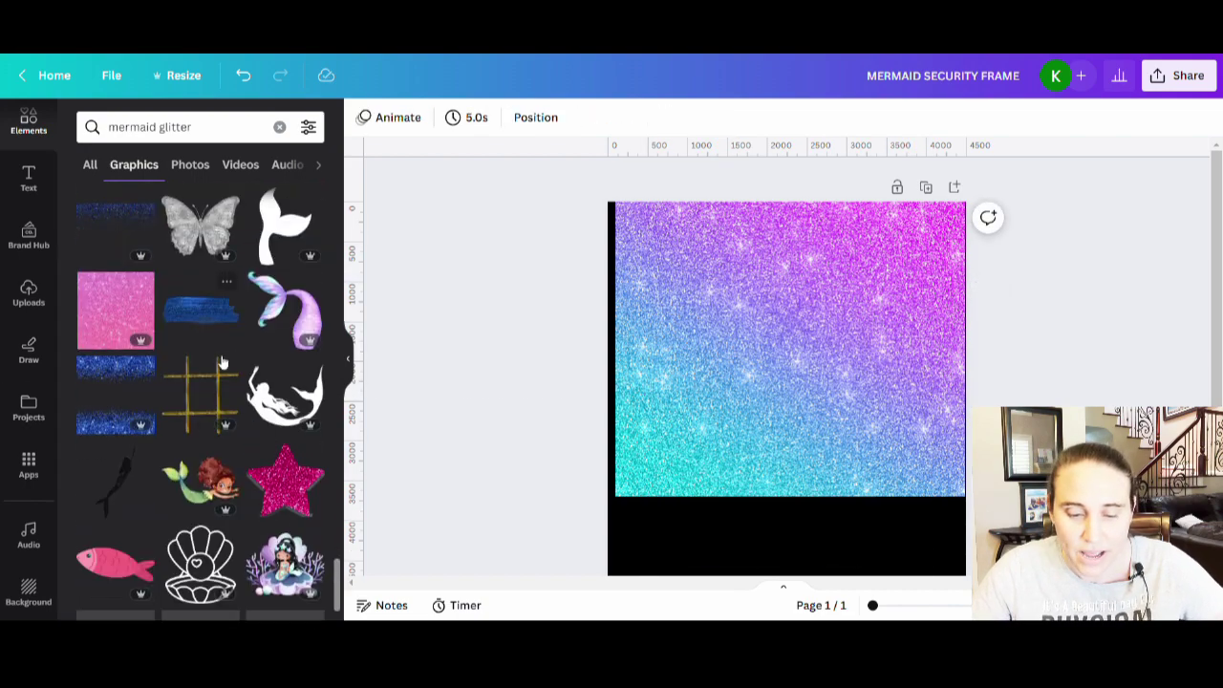
pyautogui.scroll(-1, 59, 258)
pyautogui.scroll(-2, 669, 382)
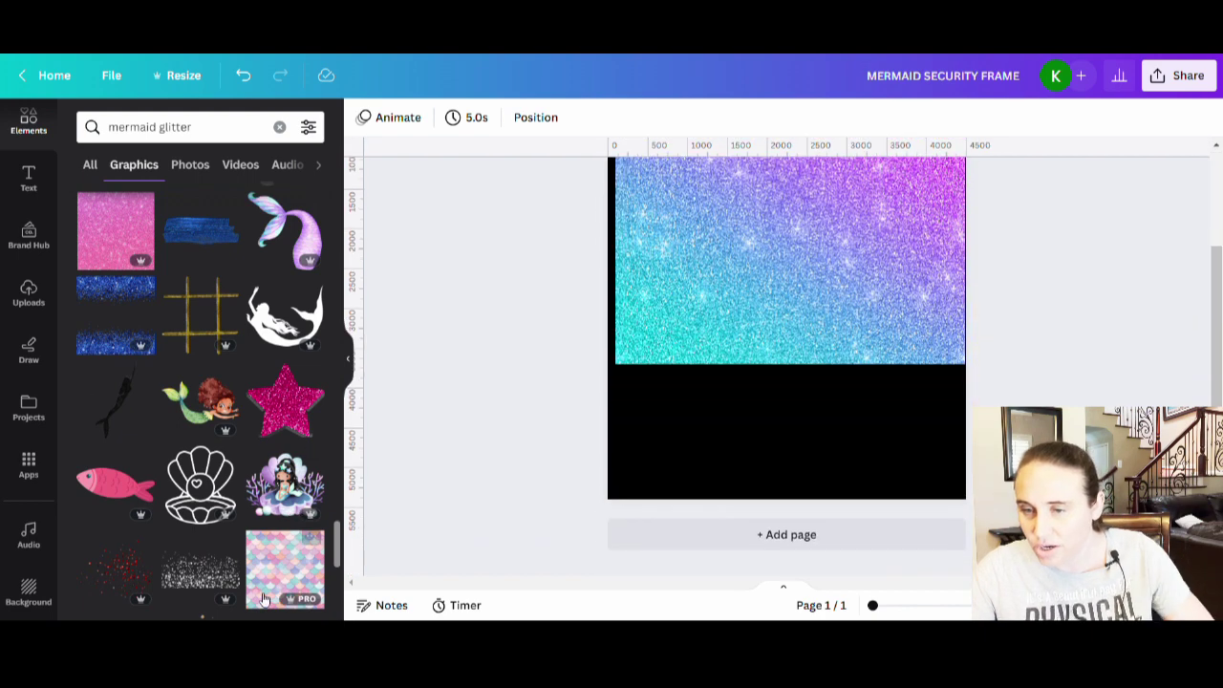
pyautogui.scroll(-4, 201, 402)
pyautogui.scroll(2, 956, 365)
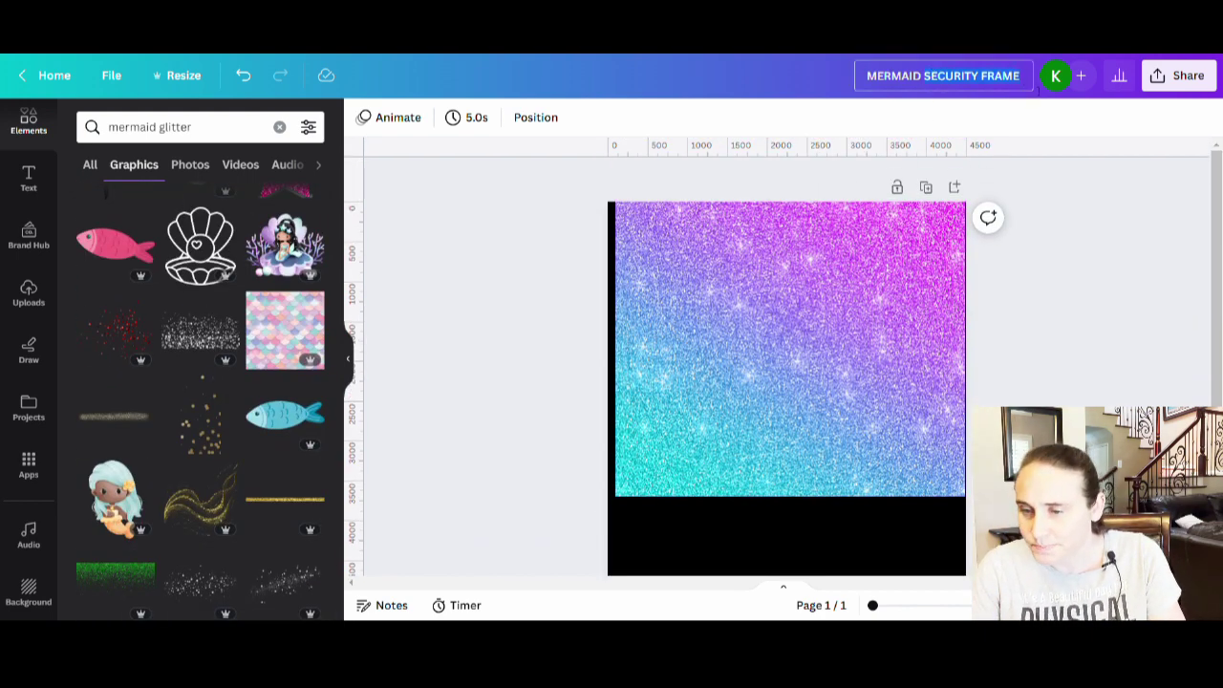
# Rename the design as "MERMAID GLITTER MASK".
pyautogui.click(977, 86)
pyautogui.press('BackSpace')
pyautogui.press('BackSpace')
pyautogui.press('BackSpace')
pyautogui.press('BackSpace')
pyautogui.press('BackSpace')
pyautogui.press('BackSpace')
pyautogui.press('BackSpace')
pyautogui.press('BackSpace')
pyautogui.press('BackSpace')
pyautogui.press('BackSpace')
pyautogui.press('BackSpace')
pyautogui.press('BackSpace')
pyautogui.press('BackSpace')
pyautogui.press('BackSpace')
pyautogui.write('GLIT')
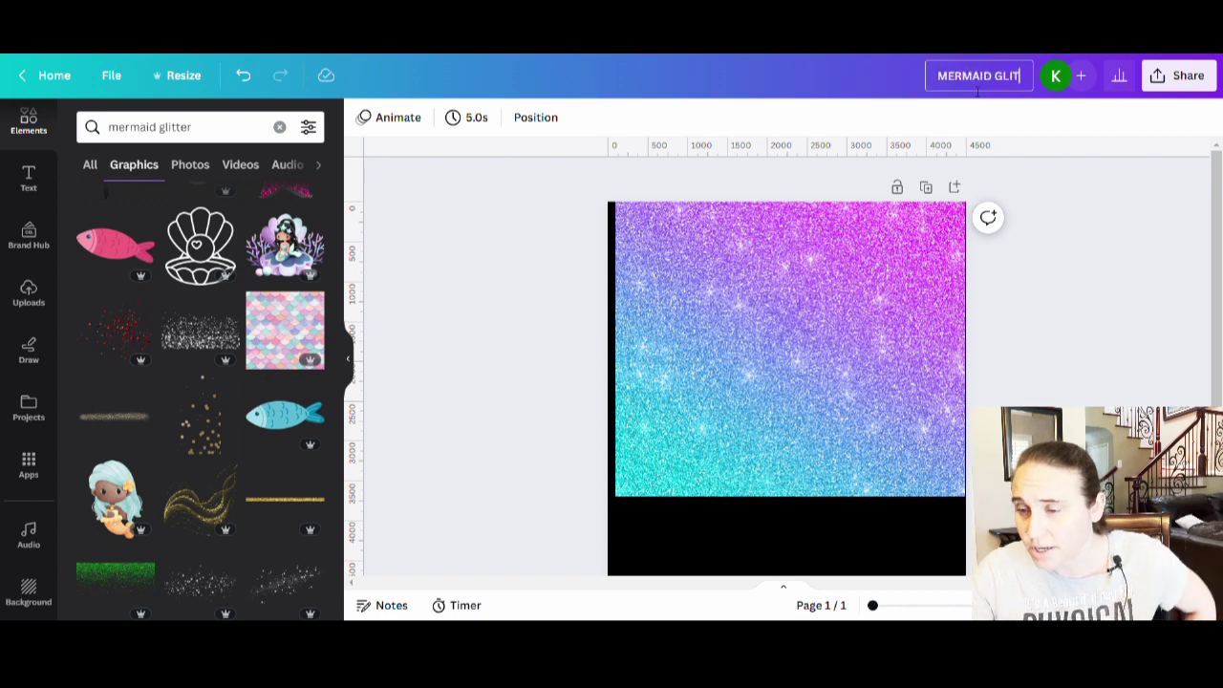
pyautogui.write('TER MASK')
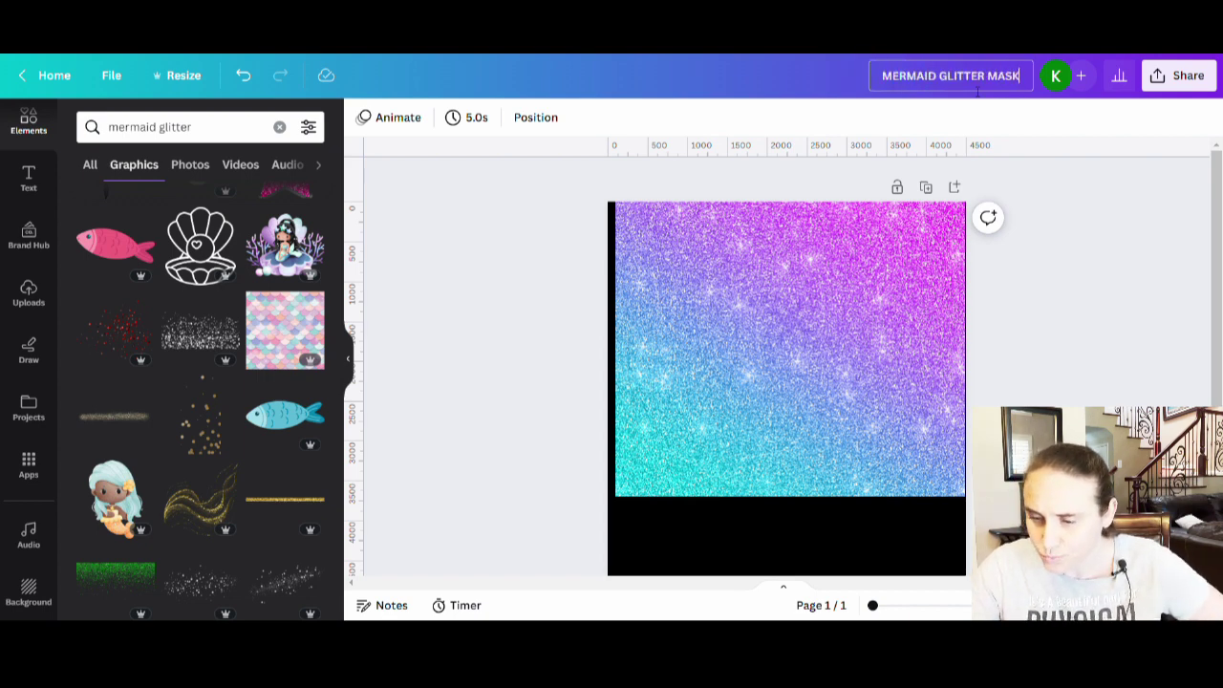
# Download the glitter mask design as a PNG and close the download window.
pyautogui.click(1181, 75)
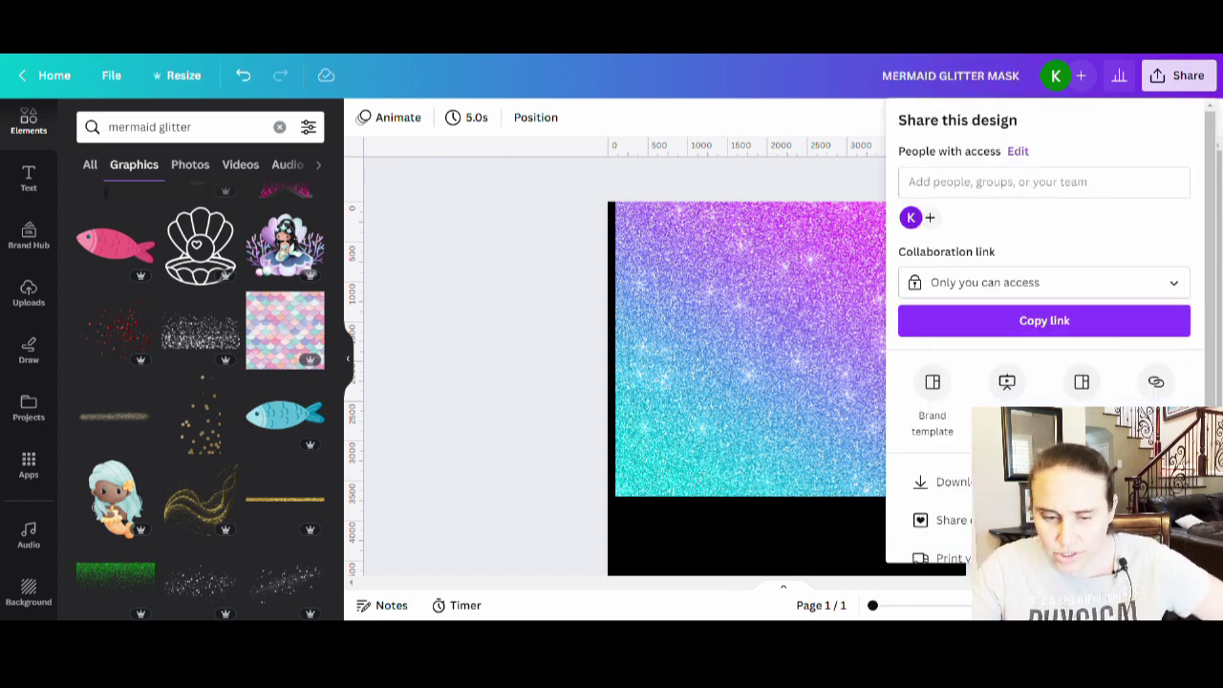
pyautogui.click(956, 483)
pyautogui.click(1029, 373)
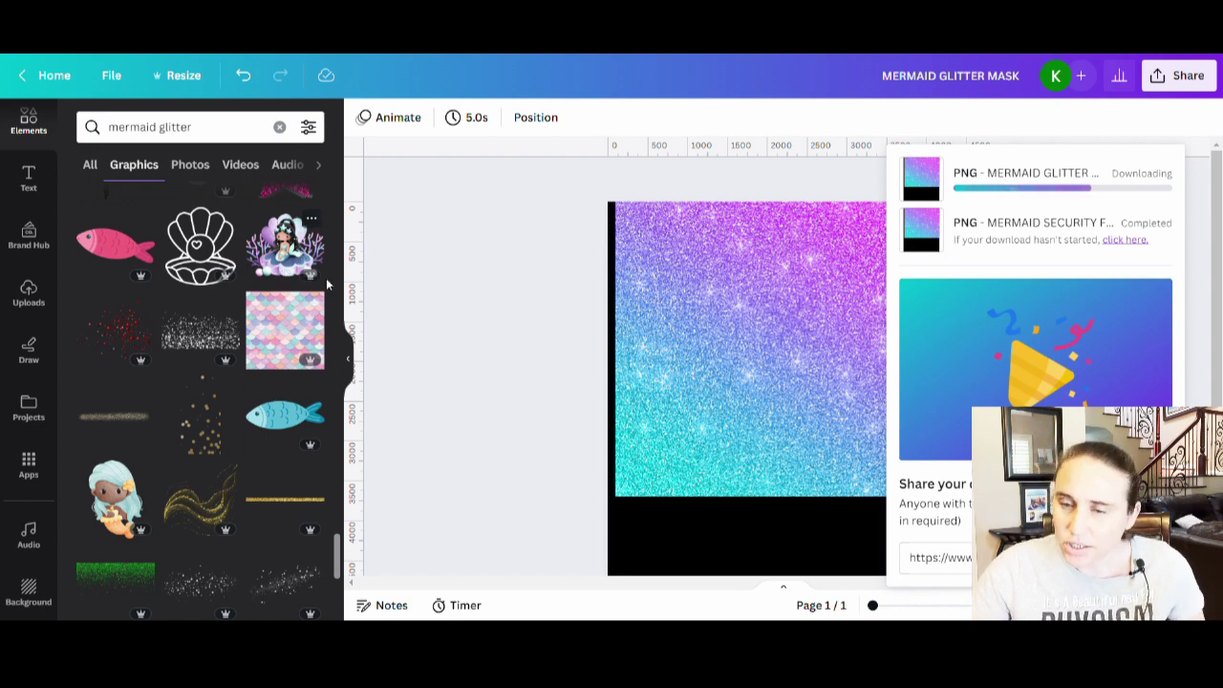
pyautogui.click(462, 416)
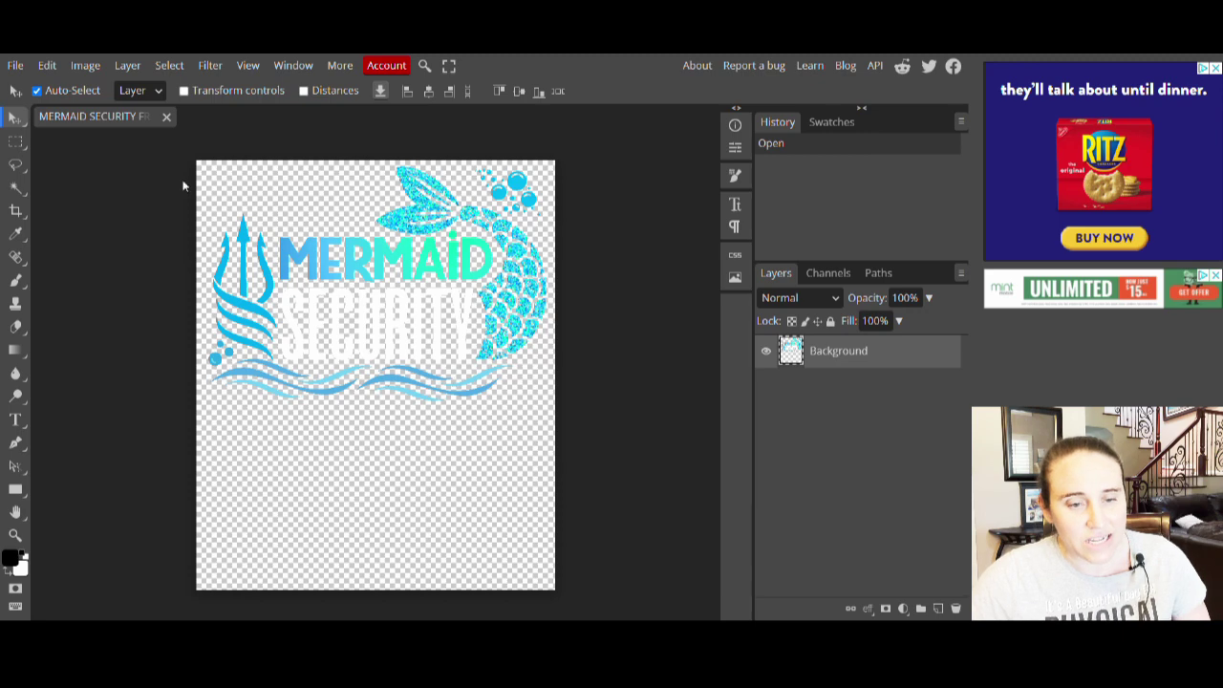
# In Photopea, place the MERMAID GLITTER MASK image above the Mermaid Security artwork and make it a clipping mask.
pyautogui.click(16, 67)
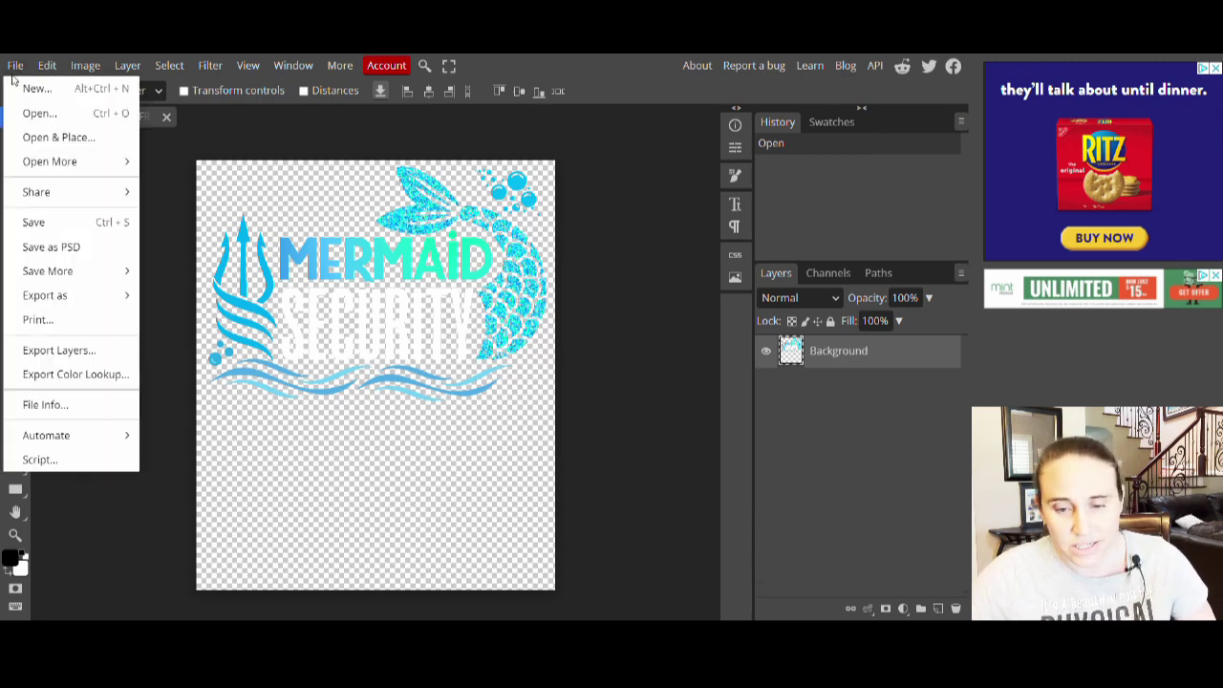
pyautogui.click(90, 138)
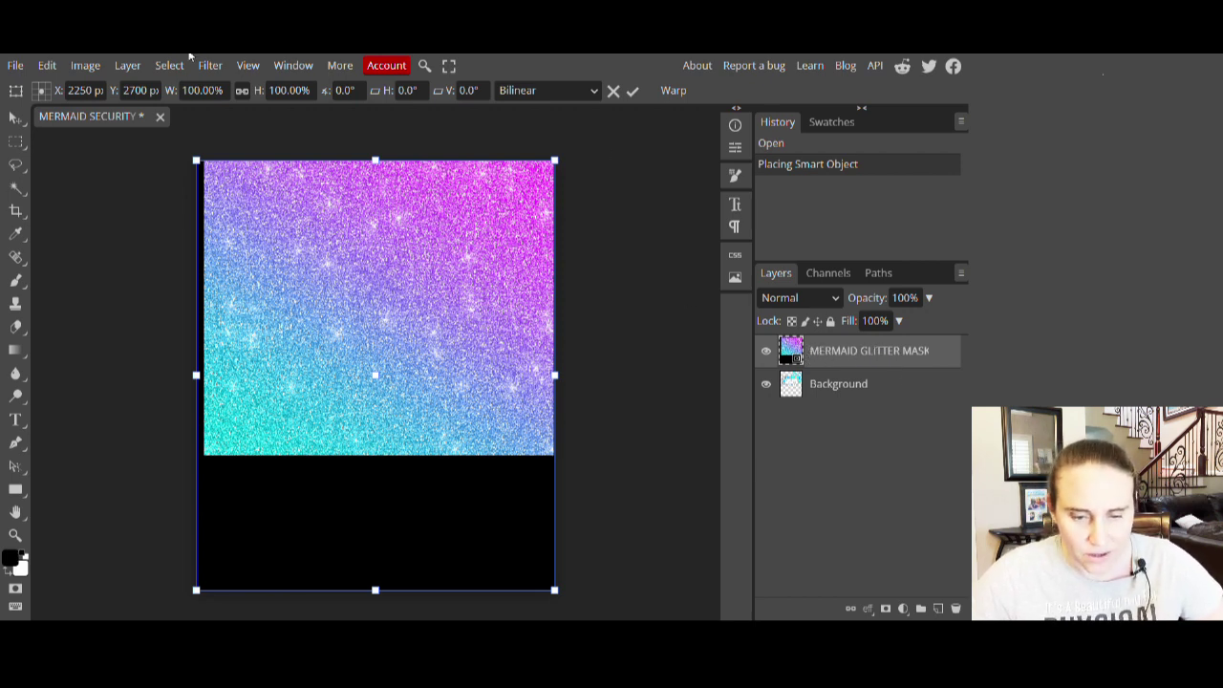
pyautogui.click(128, 65)
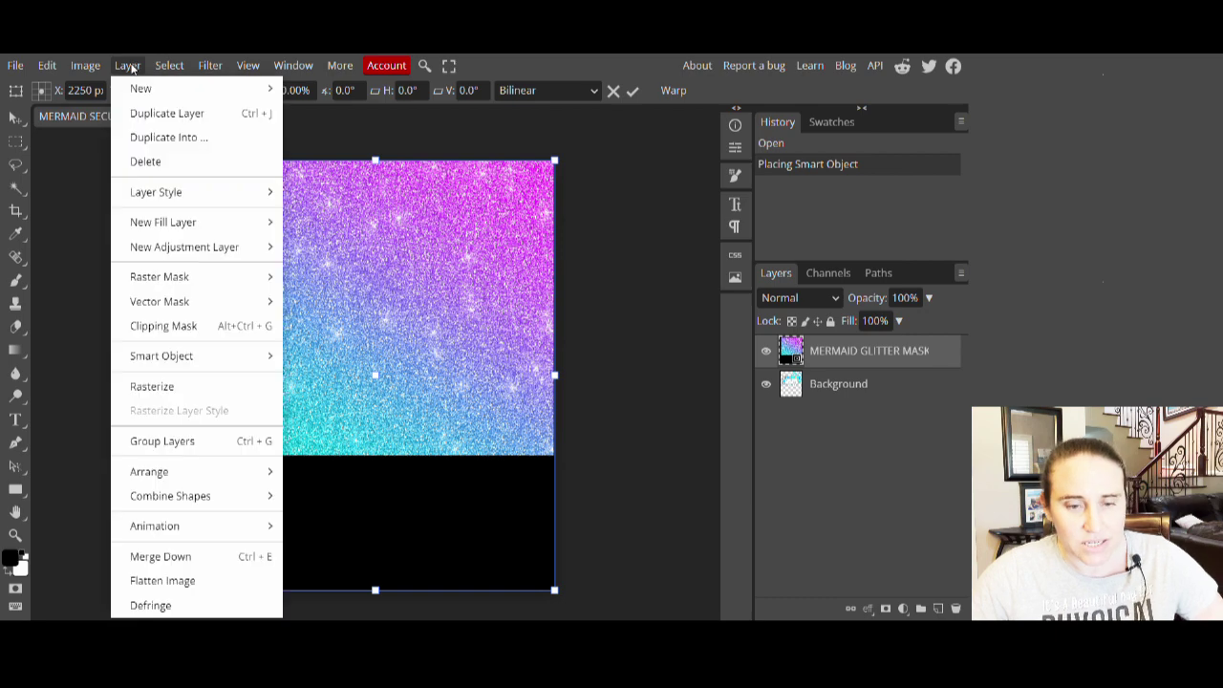
pyautogui.click(208, 325)
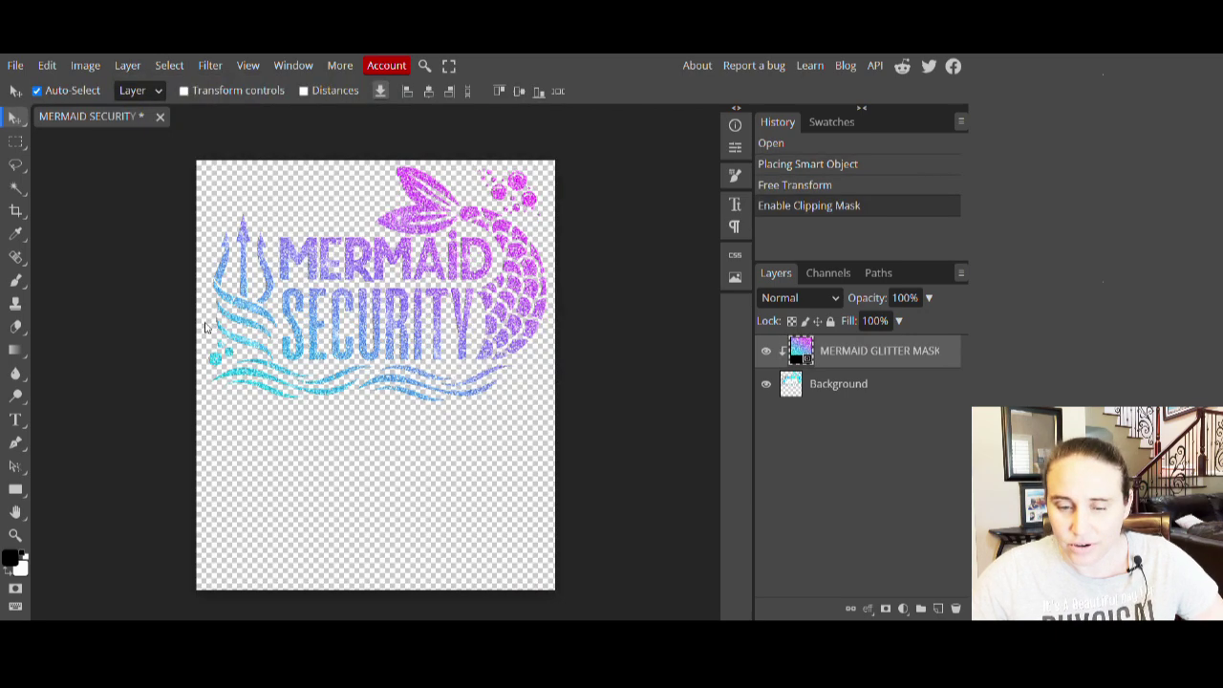
# Export the glitter-filled design as a PNG at 4500 × 5400 px with 100% quality.
pyautogui.click(14, 67)
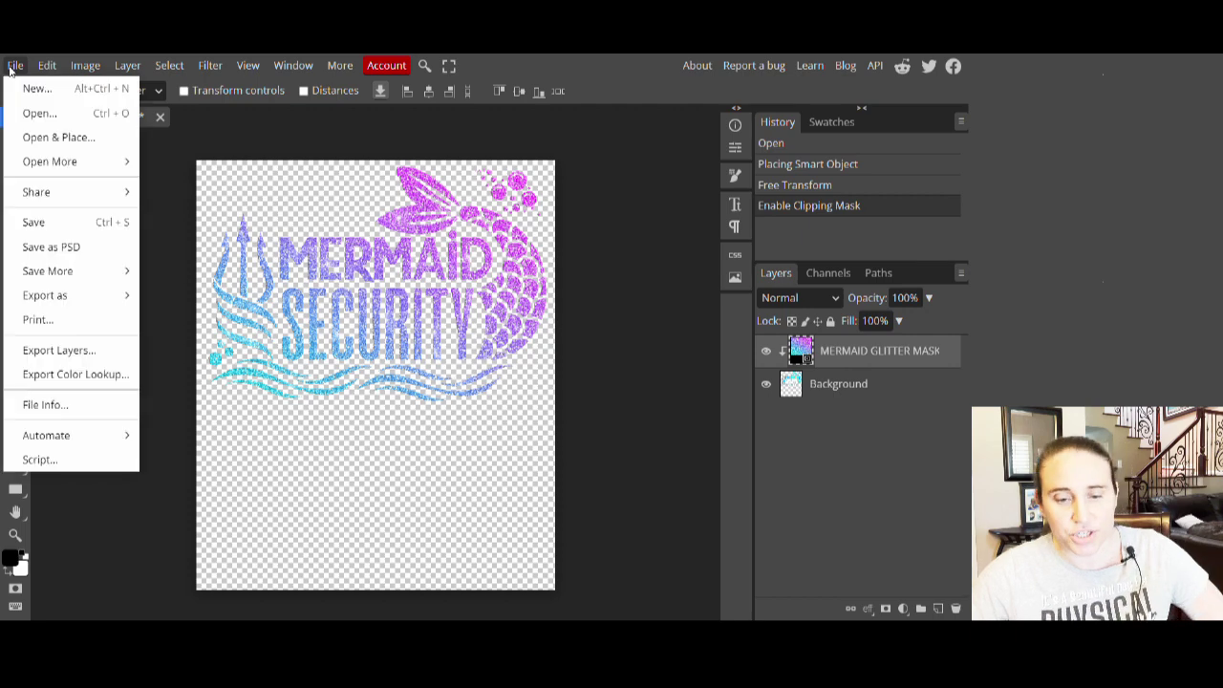
pyautogui.moveTo(60, 295)
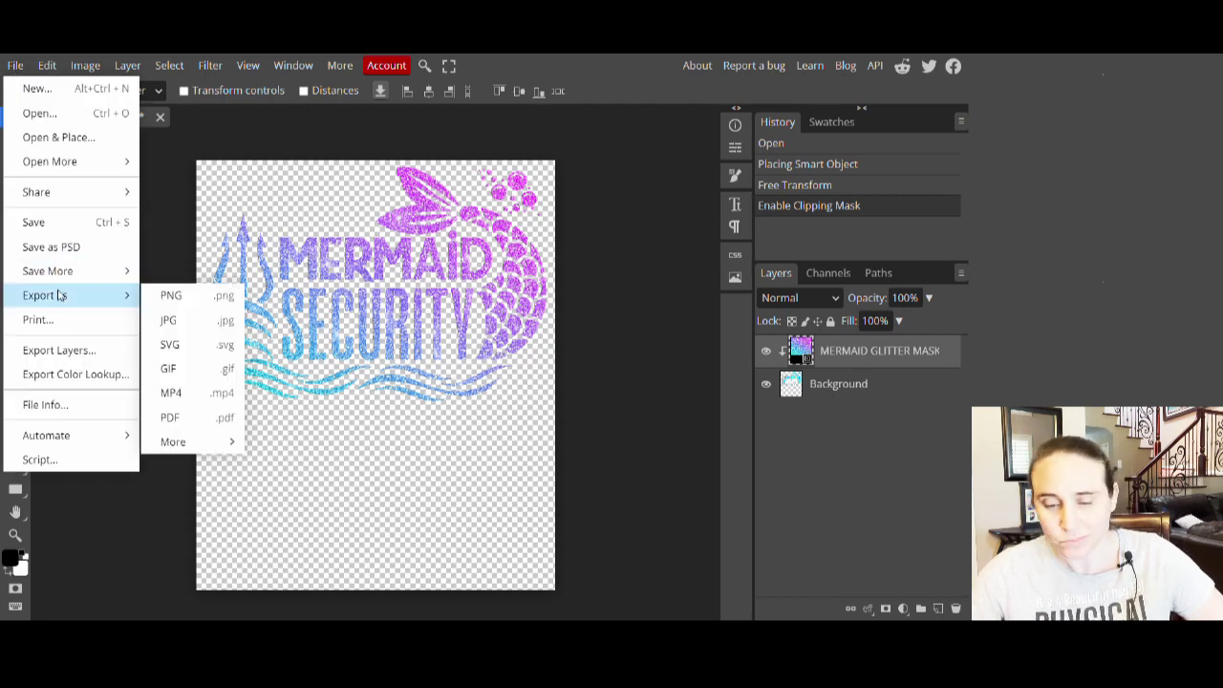
pyautogui.click(172, 296)
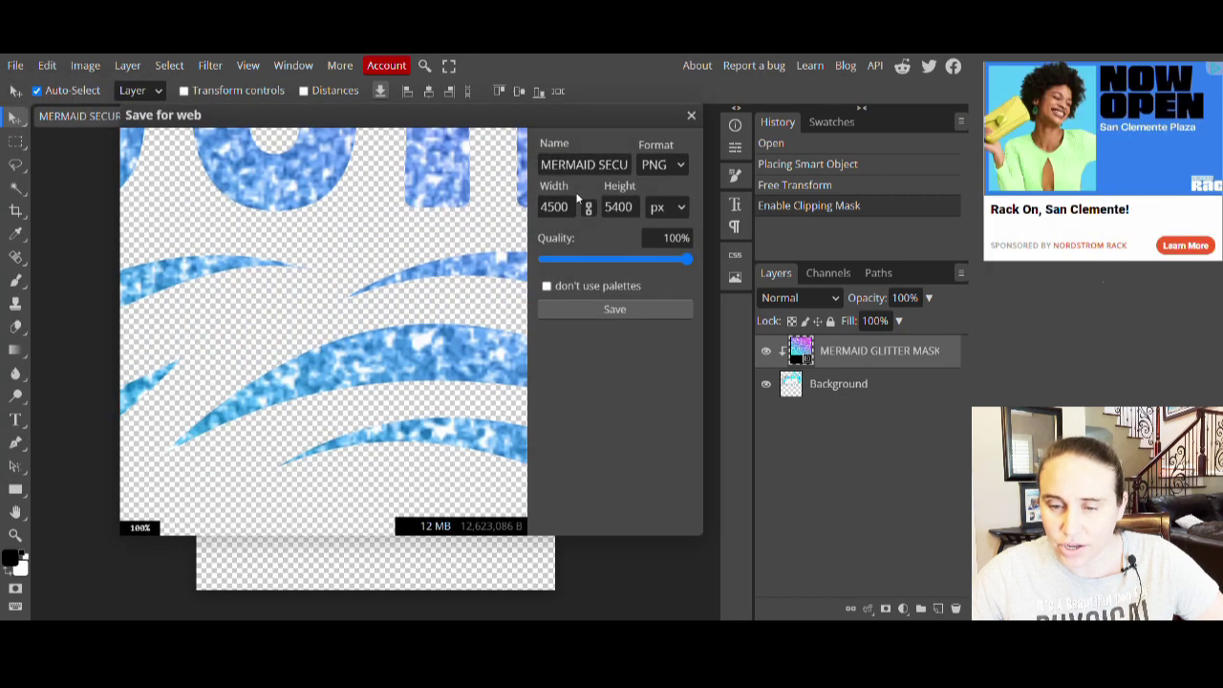
pyautogui.click(617, 167)
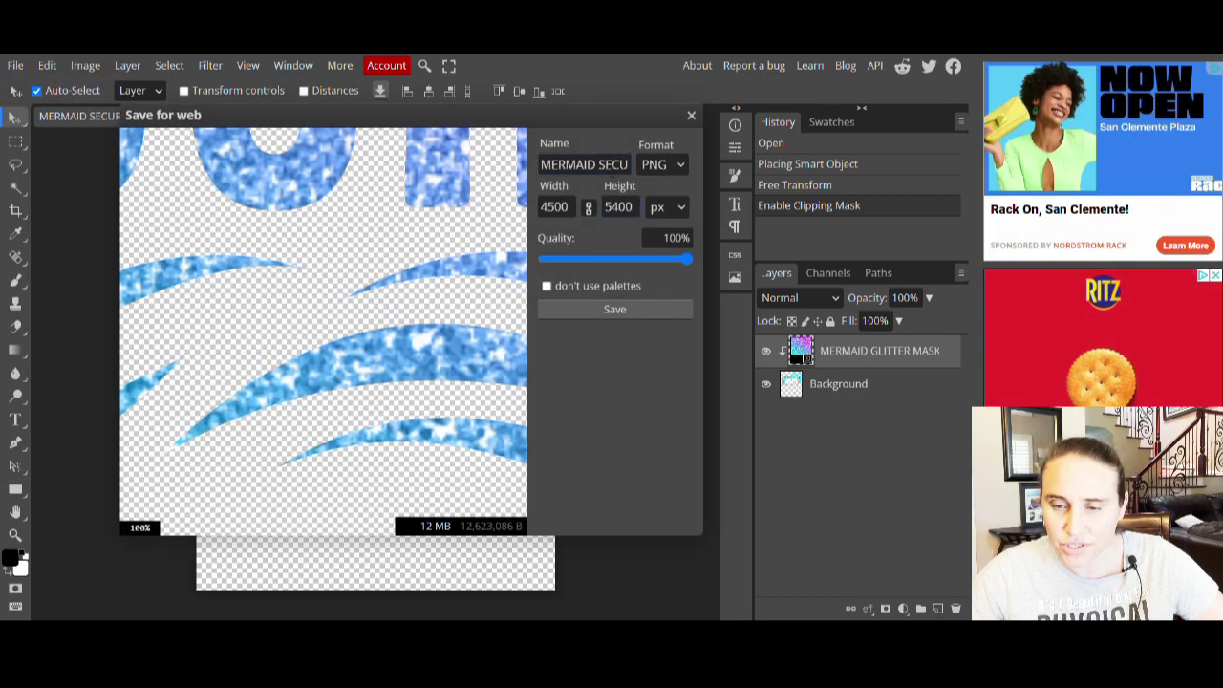
pyautogui.press('Tab')
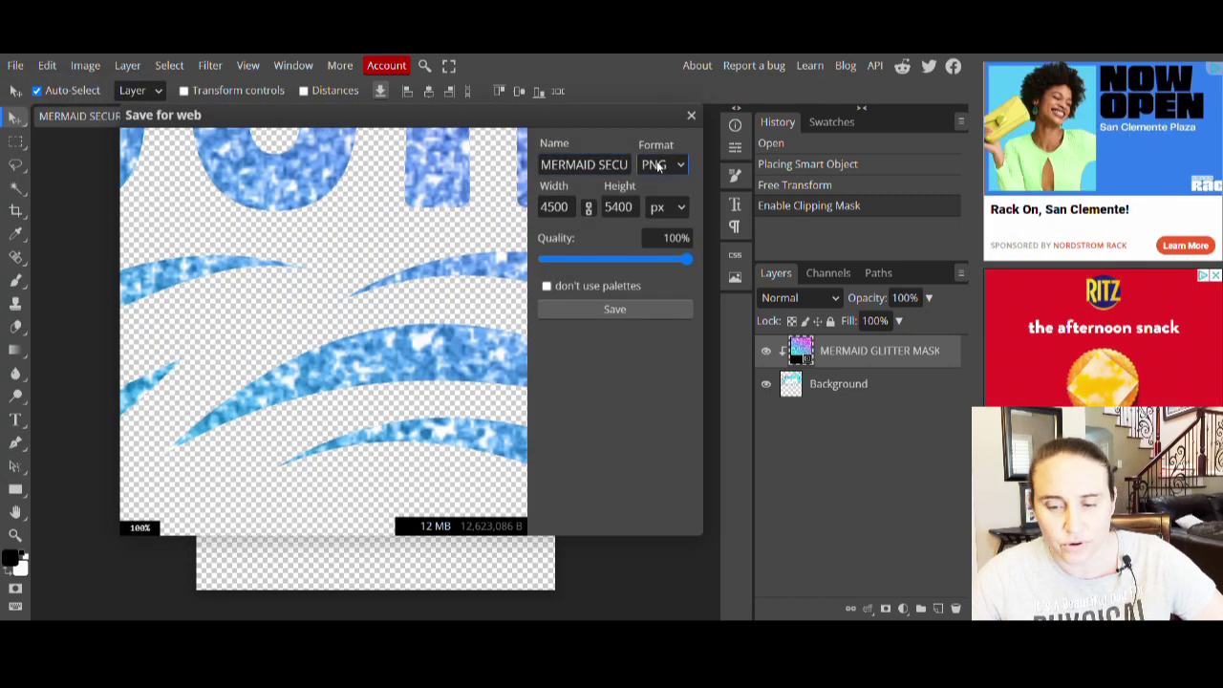
pyautogui.click(619, 314)
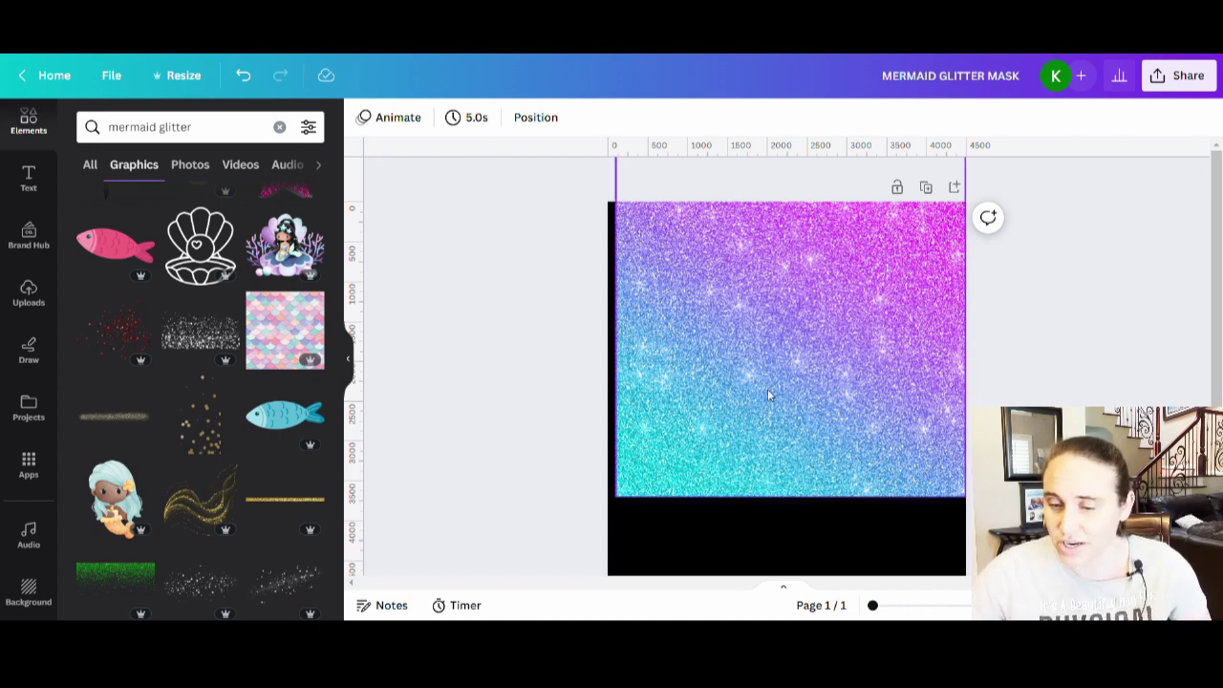
# In Canva, remove the glitter image covering the page, upload the exported glitter-filled Mermaid Security PNG and place it on the page.
pyautogui.hotkey('ctrl', 'z')
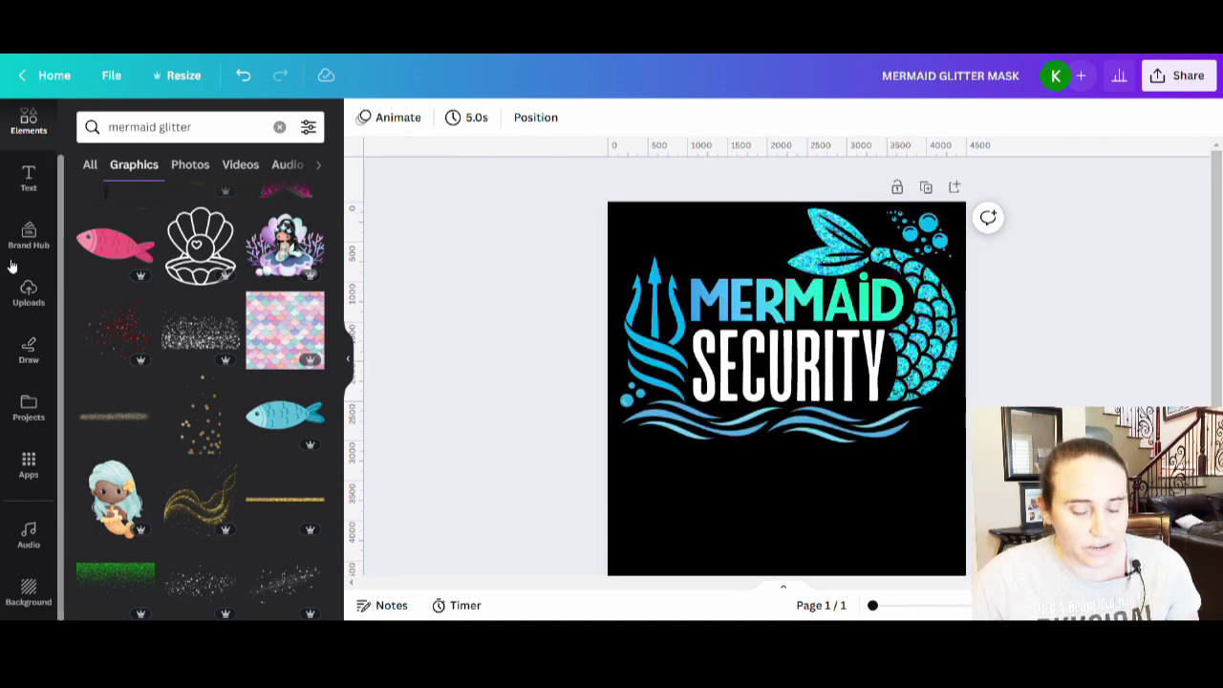
pyautogui.click(30, 302)
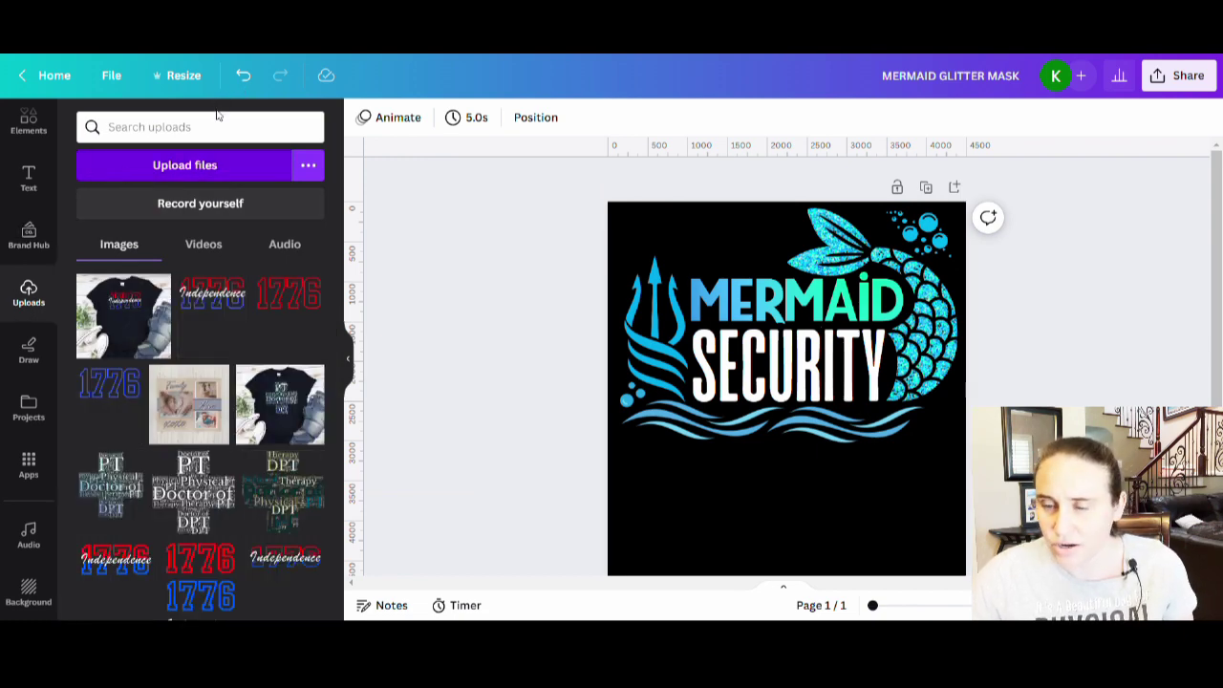
pyautogui.scroll(-1, 1018, 376)
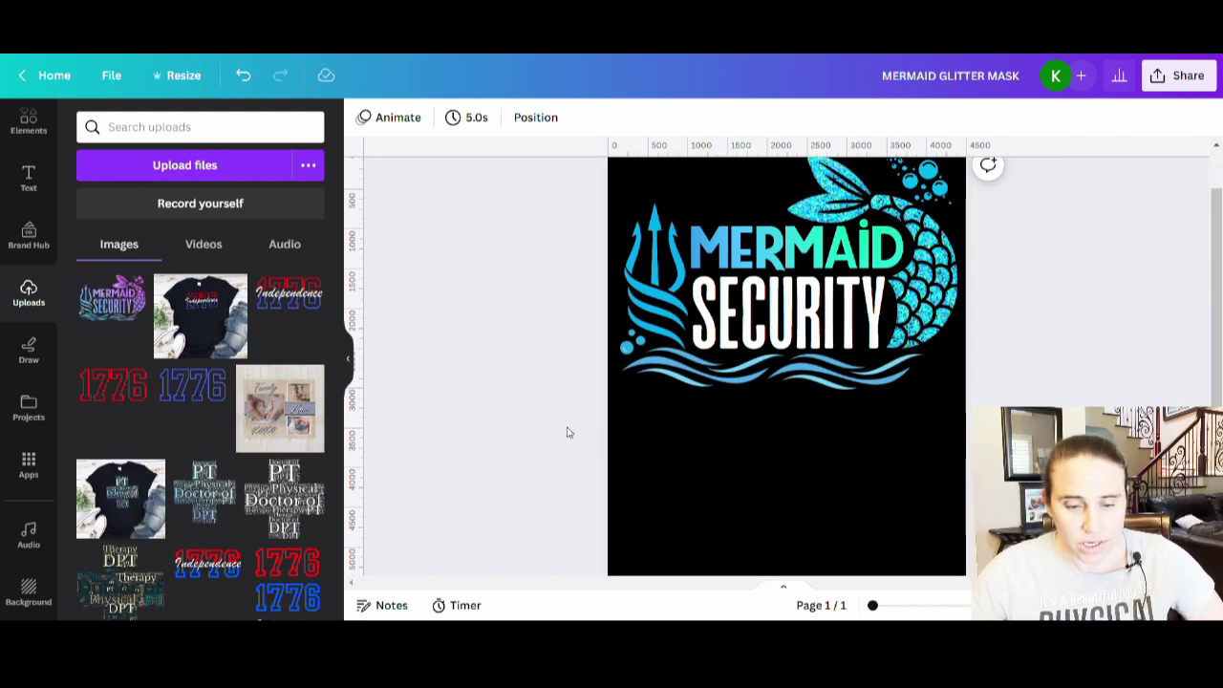
pyautogui.click(129, 323)
pyautogui.click(348, 360)
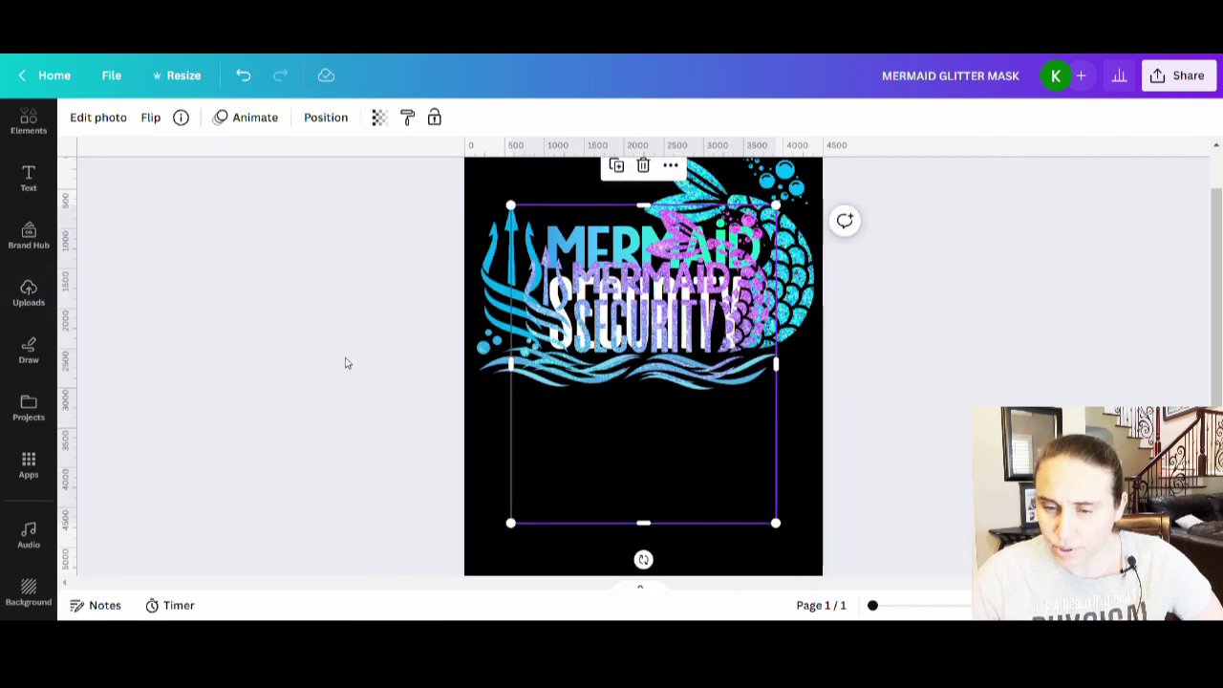
# Add a second page with a black background and move the glitter-filled Mermaid Security image onto it.
pyautogui.scroll(-2, 838, 532)
pyautogui.click(737, 532)
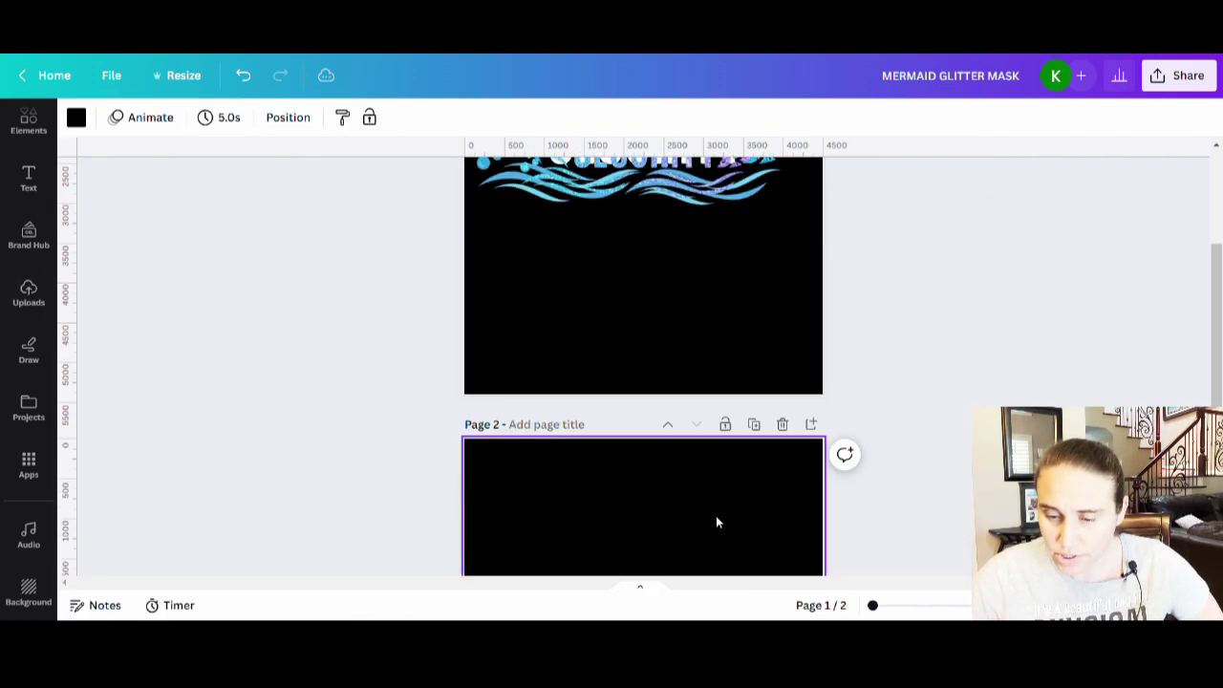
pyautogui.scroll(1, 640, 185)
pyautogui.moveTo(640, 186); pyautogui.dragTo(647, 619)
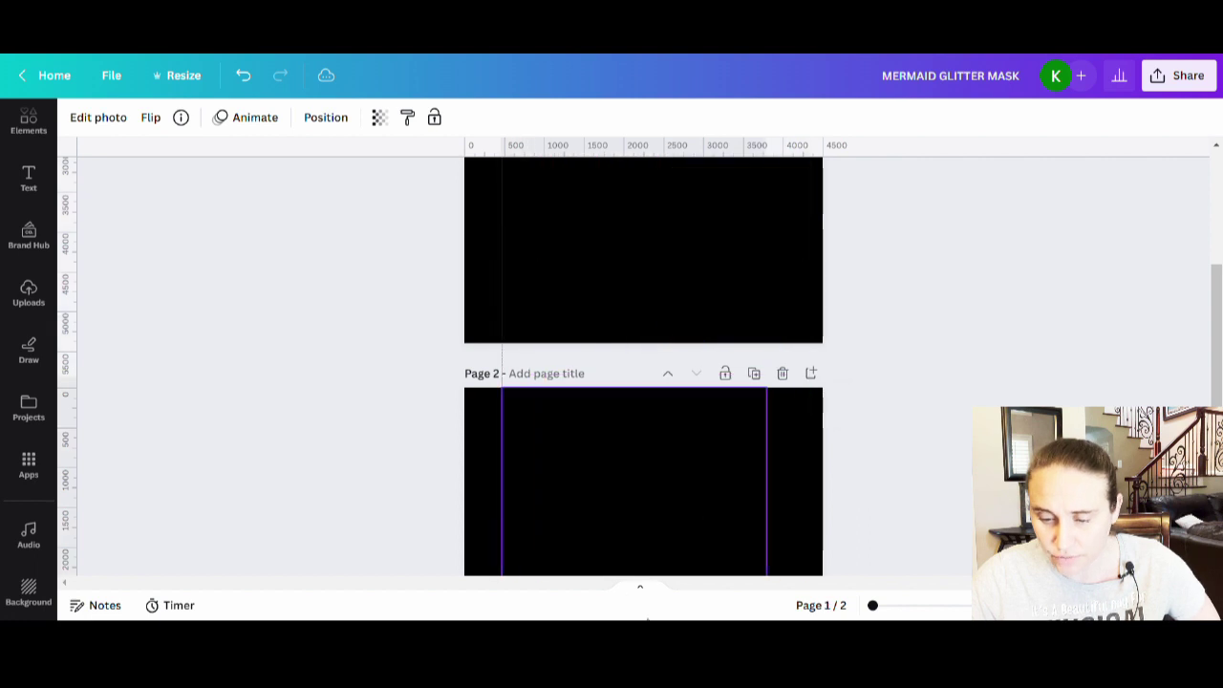
pyautogui.scroll(-2, 670, 493)
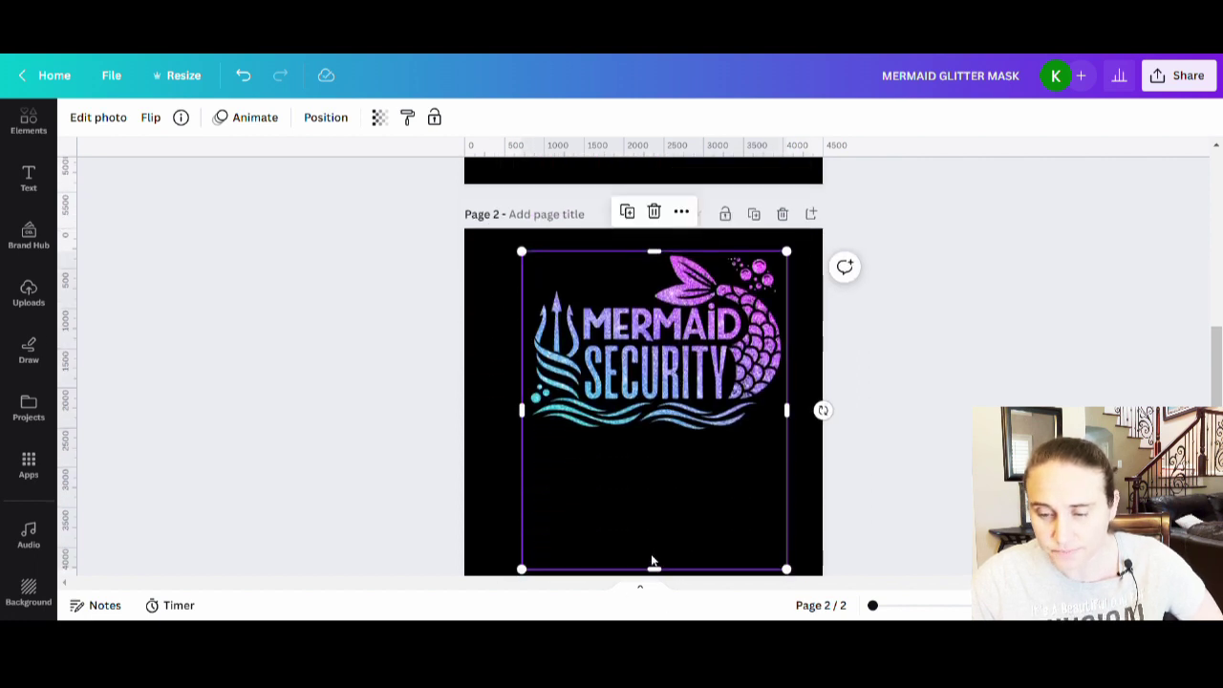
# Crop the empty area below the glitter-filled artwork and enlarge the image to almost the full width of page 2.
pyautogui.moveTo(660, 567); pyautogui.dragTo(689, 445)
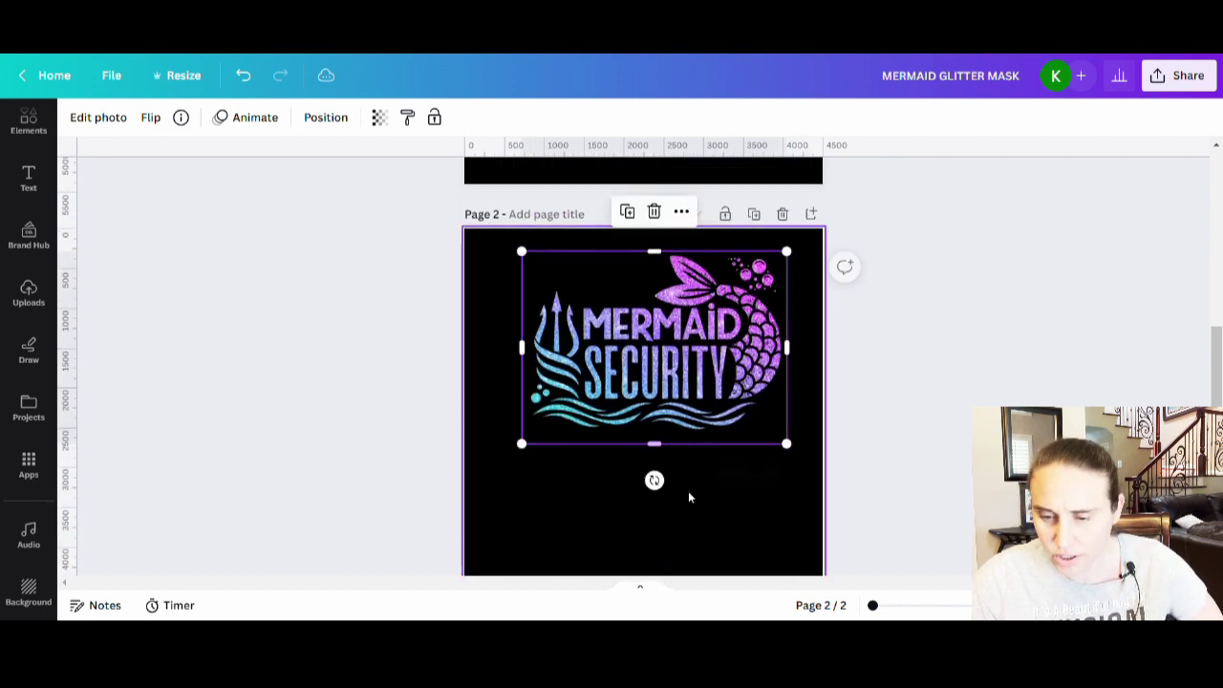
pyautogui.click(688, 491)
pyautogui.moveTo(766, 436); pyautogui.dragTo(819, 502)
pyautogui.moveTo(720, 433); pyautogui.dragTo(719, 424)
pyautogui.click(773, 519)
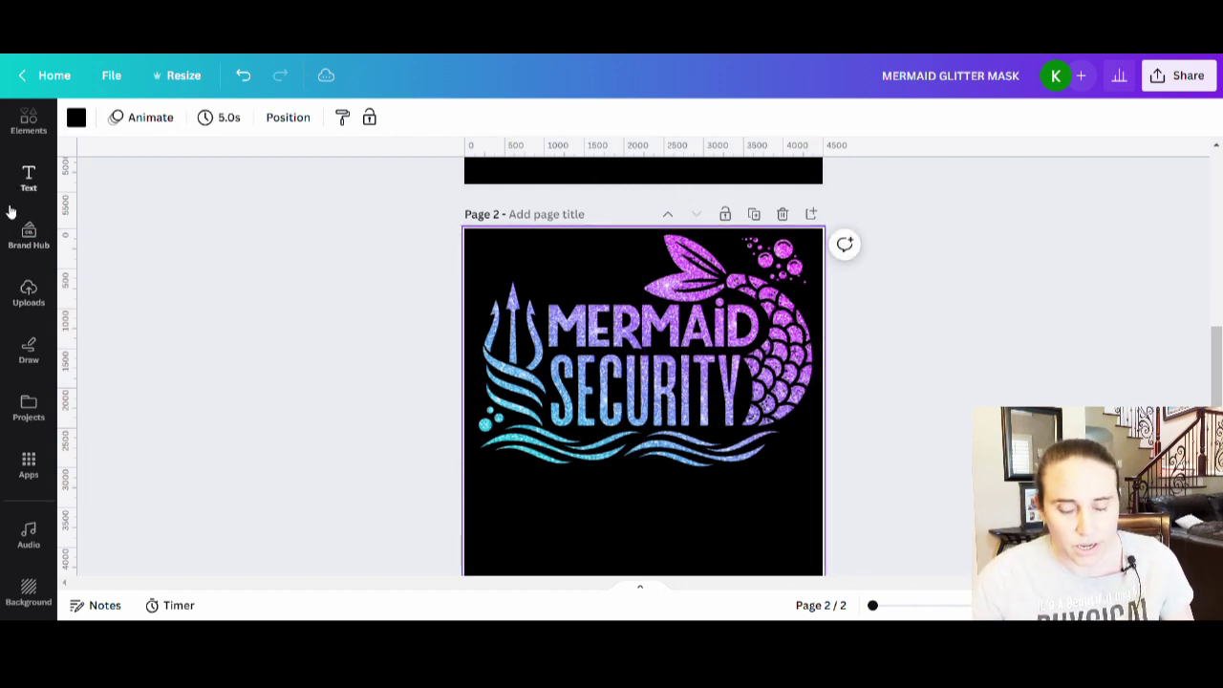
# Add the "Mermaid Squad" graphic from the recently used elements to page 2.
pyautogui.scroll(2, 28, 206)
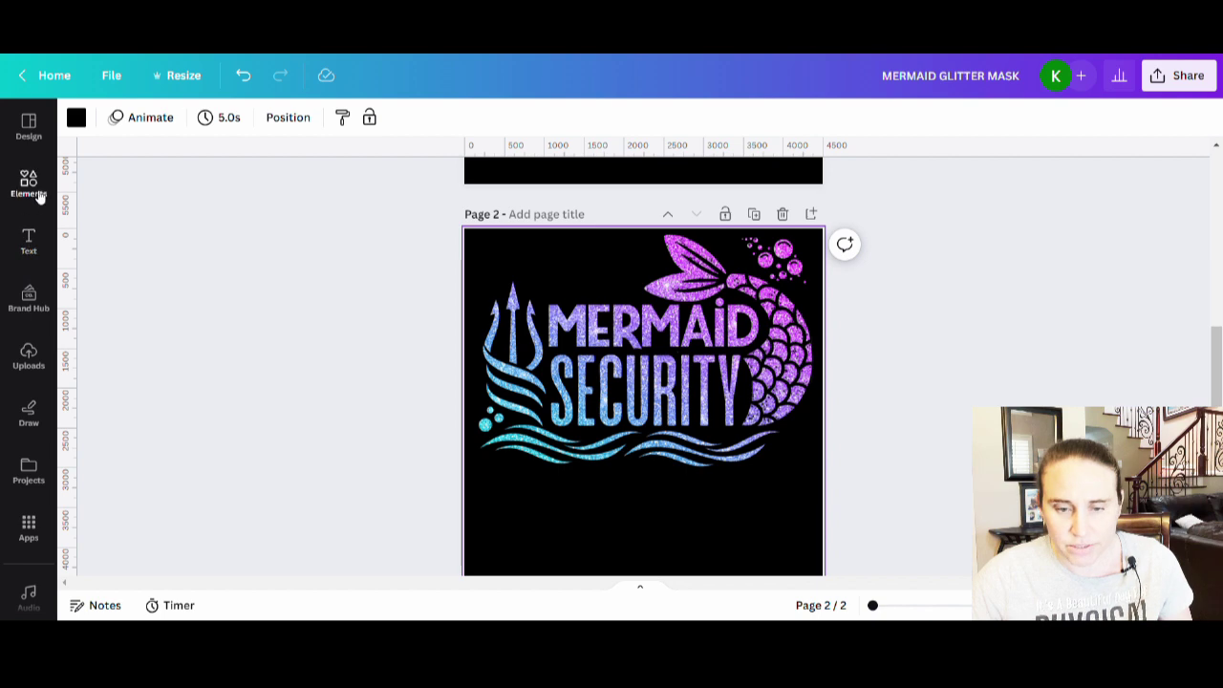
pyautogui.click(38, 194)
pyautogui.click(276, 127)
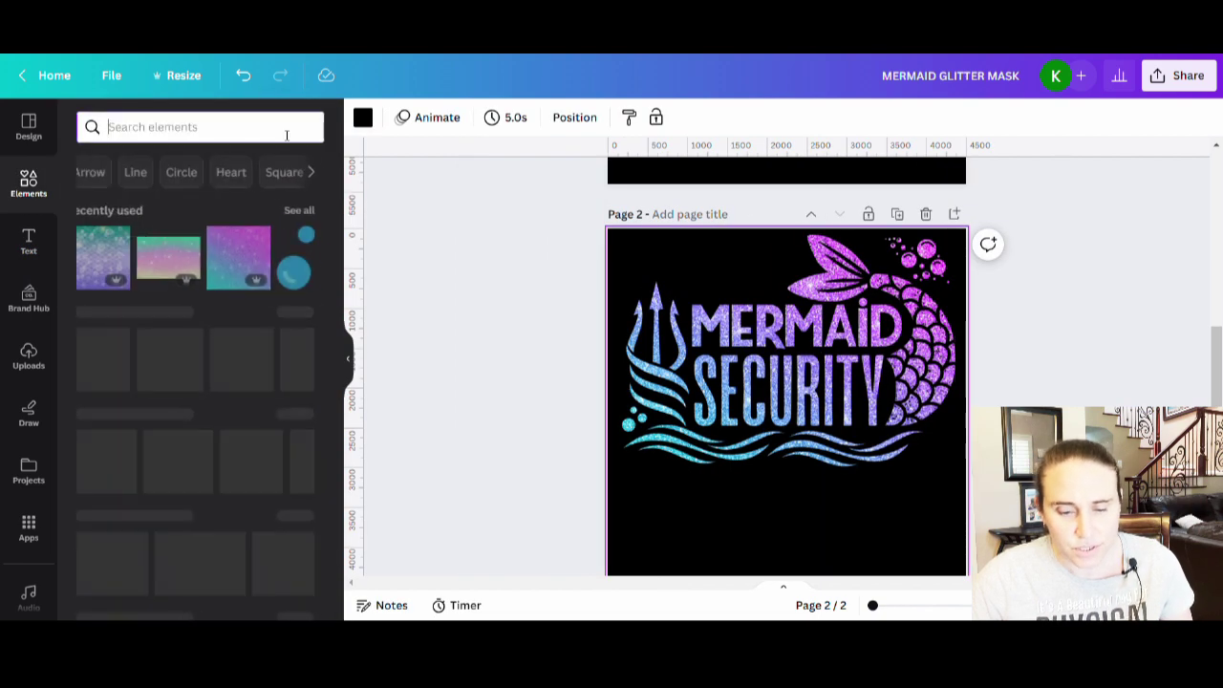
pyautogui.click(298, 210)
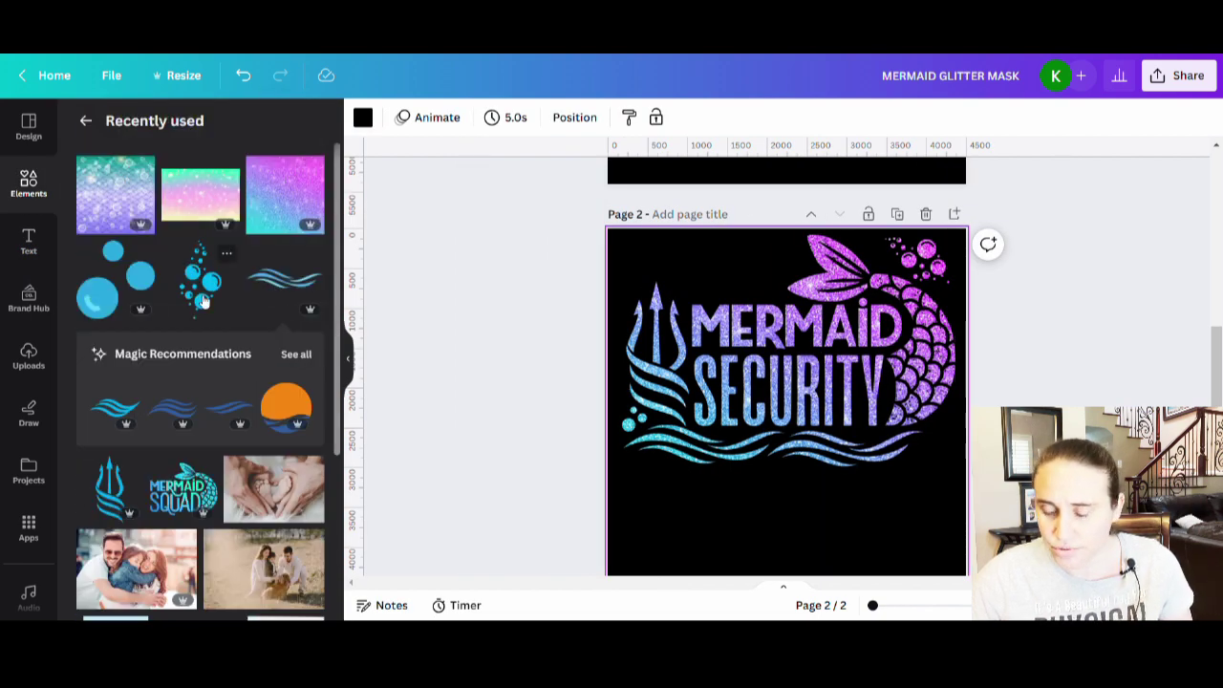
pyautogui.click(184, 489)
pyautogui.click(350, 368)
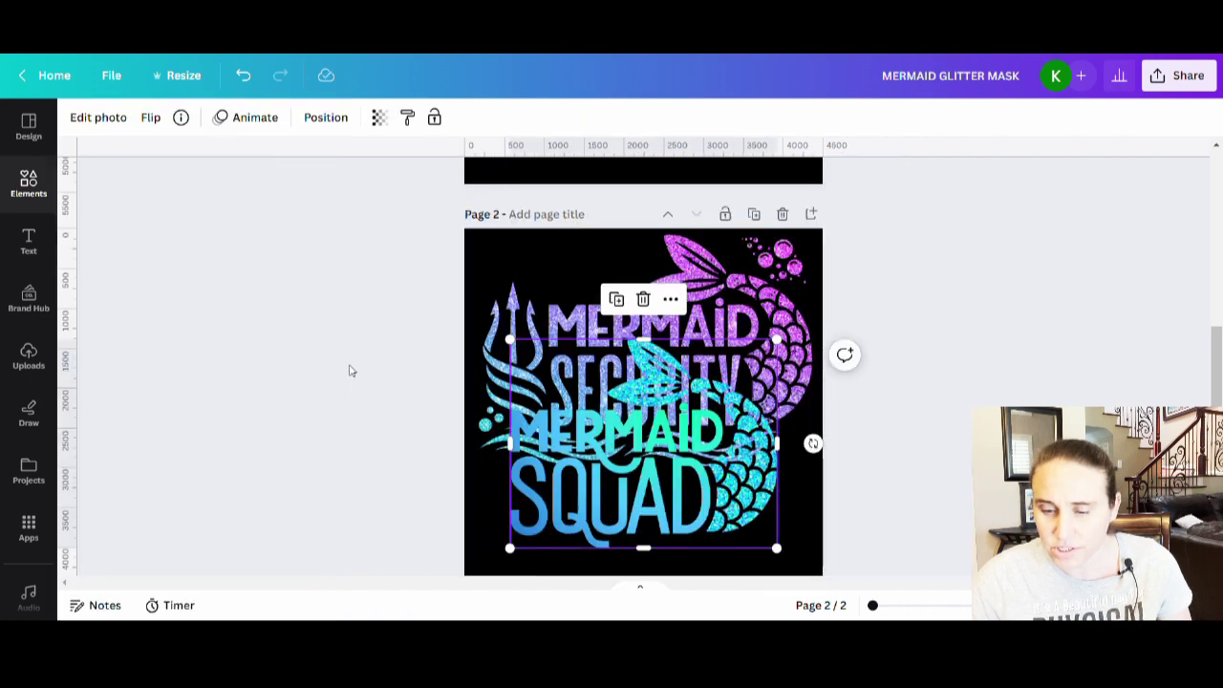
# Move the Mermaid Squad graphic below the Mermaid Security artwork and shrink it to about half the page width.
pyautogui.scroll(-2, 350, 370)
pyautogui.moveTo(646, 435); pyautogui.dragTo(636, 557)
pyautogui.click(879, 425)
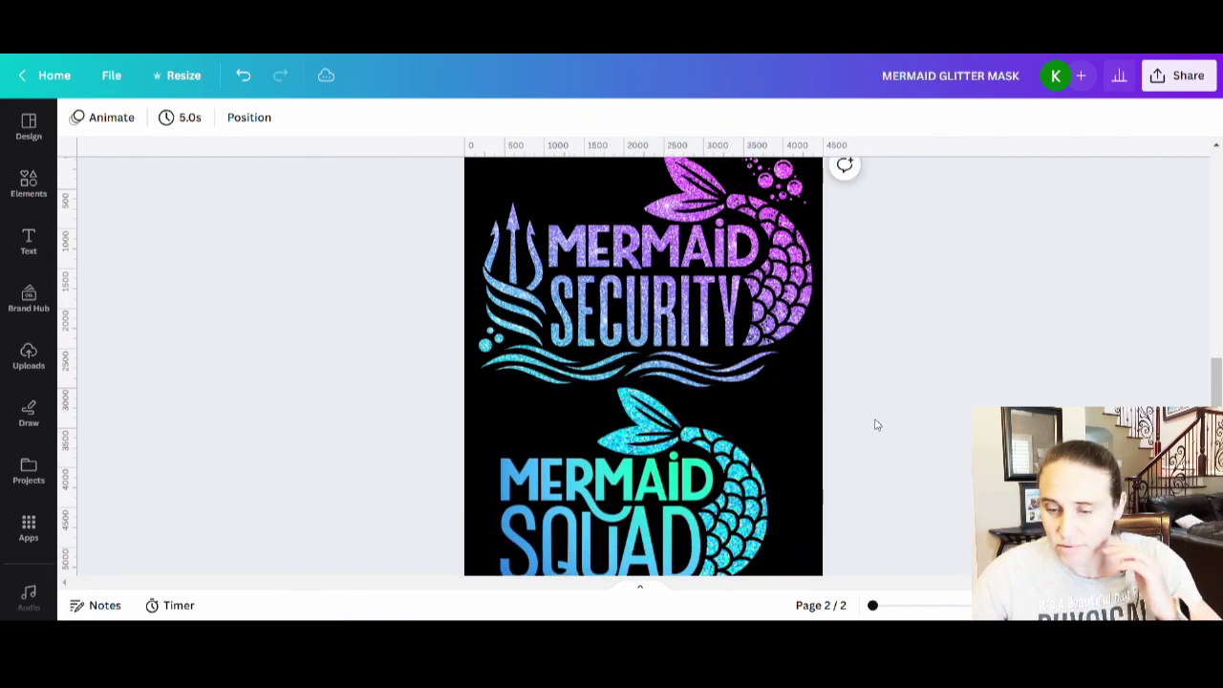
pyautogui.moveTo(700, 492); pyautogui.dragTo(734, 492)
pyautogui.scroll(-2, 735, 492)
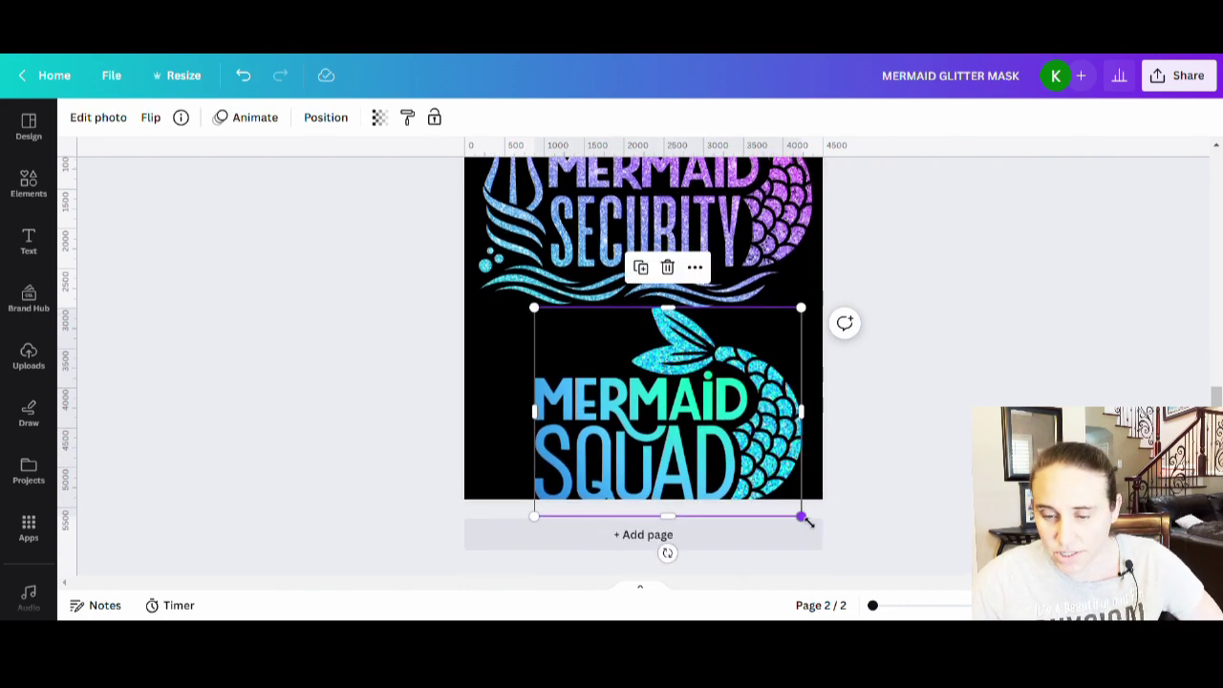
pyautogui.moveTo(803, 511); pyautogui.dragTo(730, 458)
pyautogui.click(942, 456)
pyautogui.scroll(2, 928, 465)
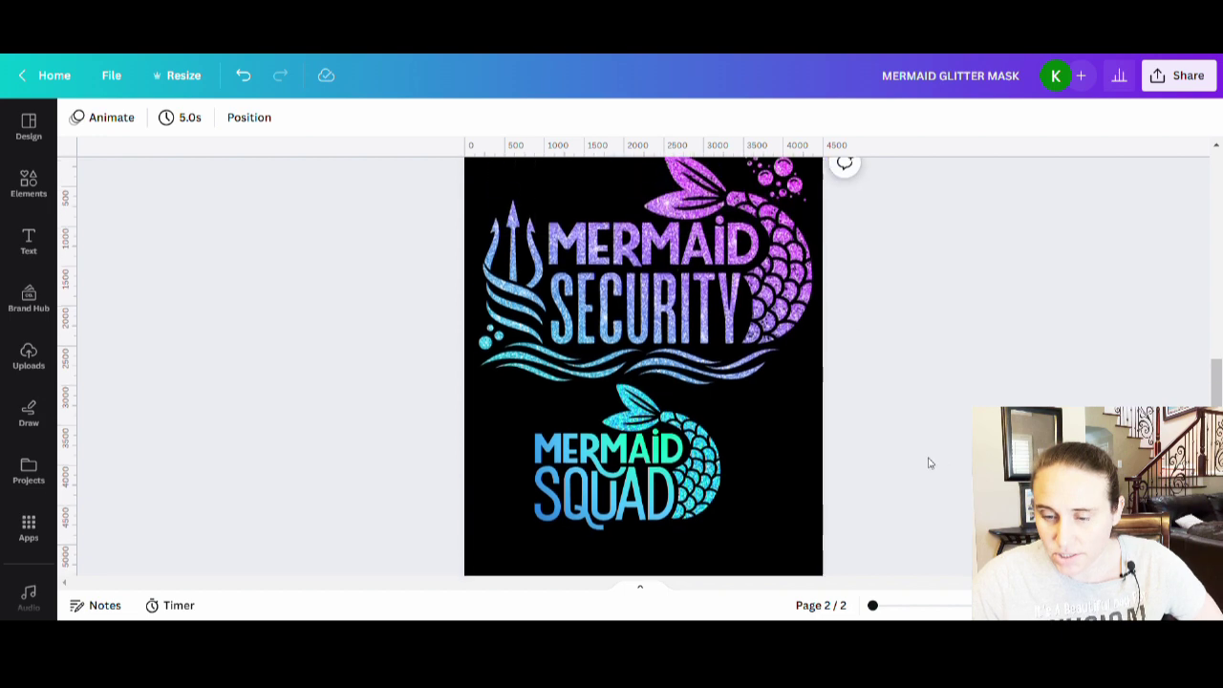
pyautogui.moveTo(663, 499); pyautogui.dragTo(688, 494)
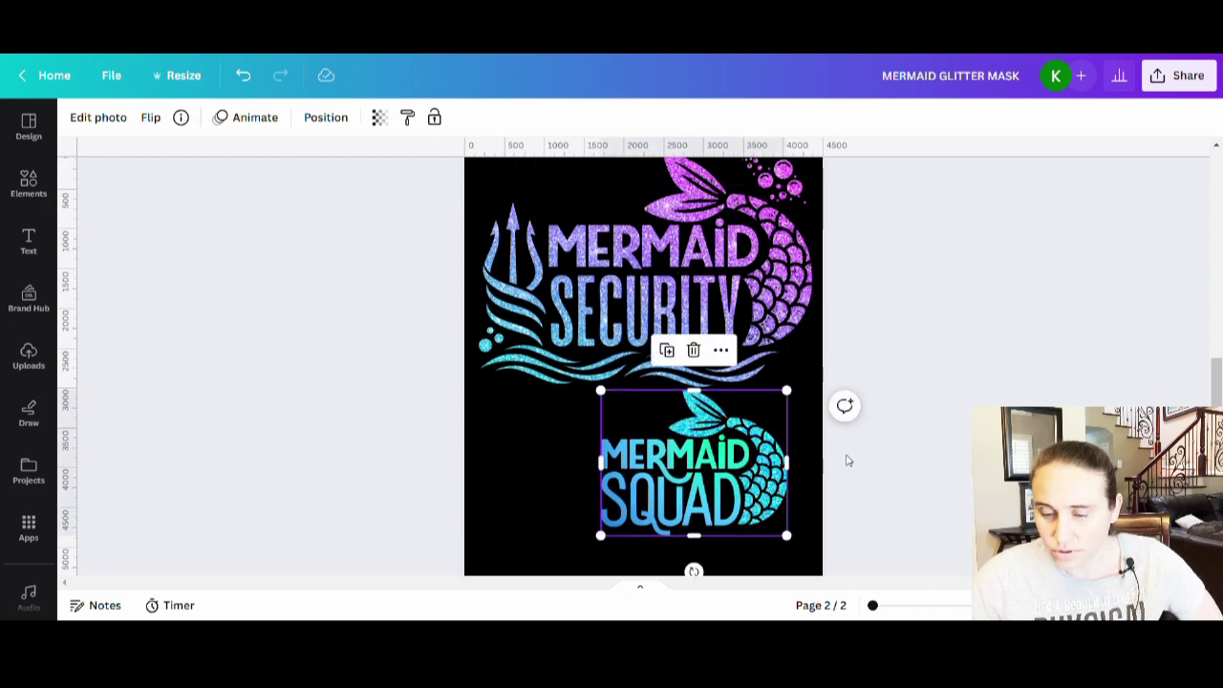
pyautogui.scroll(1, 855, 461)
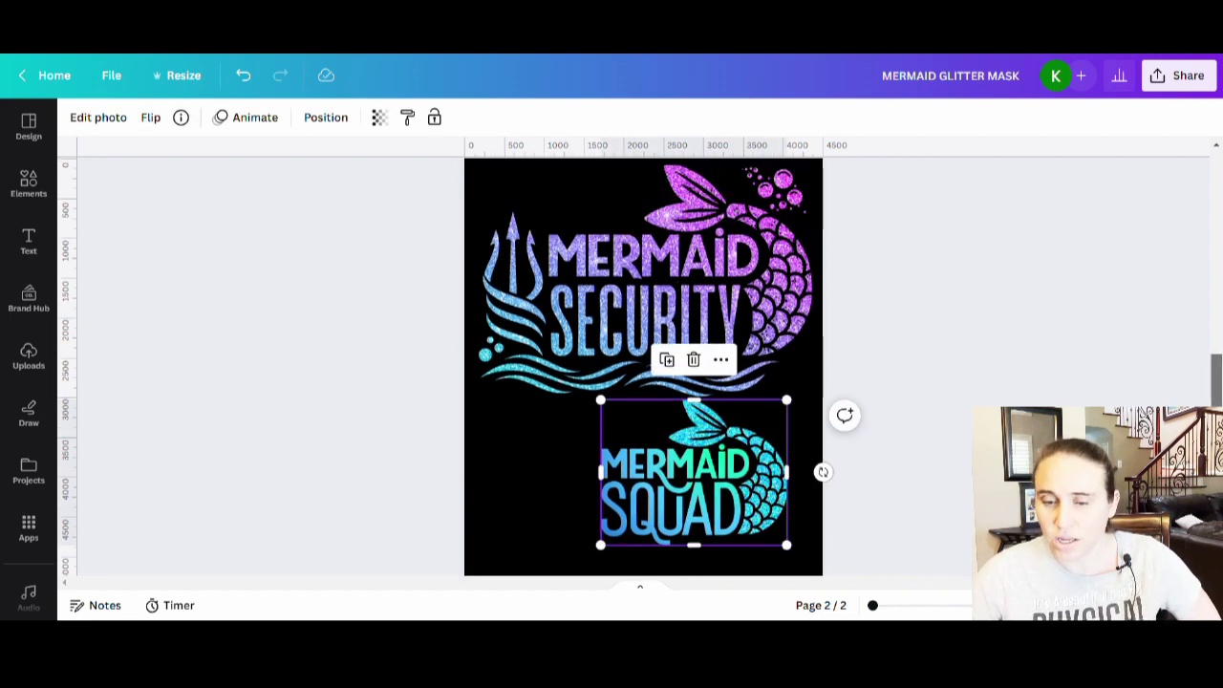
pyautogui.press('Escape')
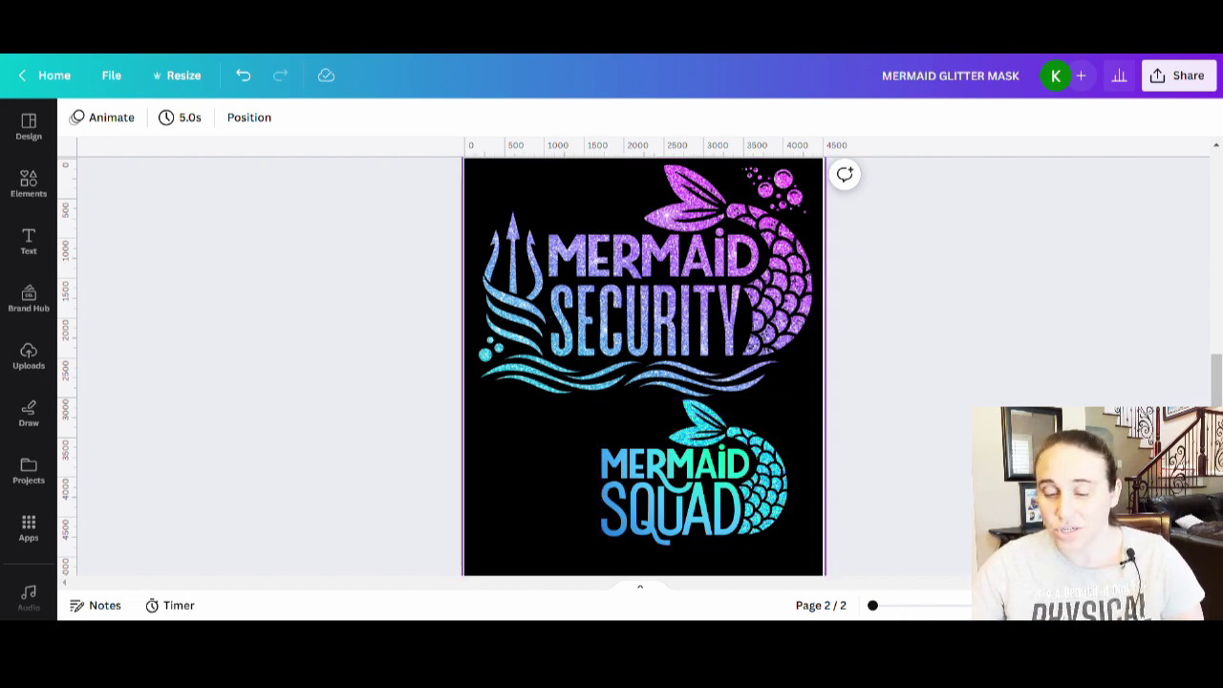
# Delete the Mermaid Squad graphic from page 2.
pyautogui.moveTo(691, 490); pyautogui.dragTo(649, 505)
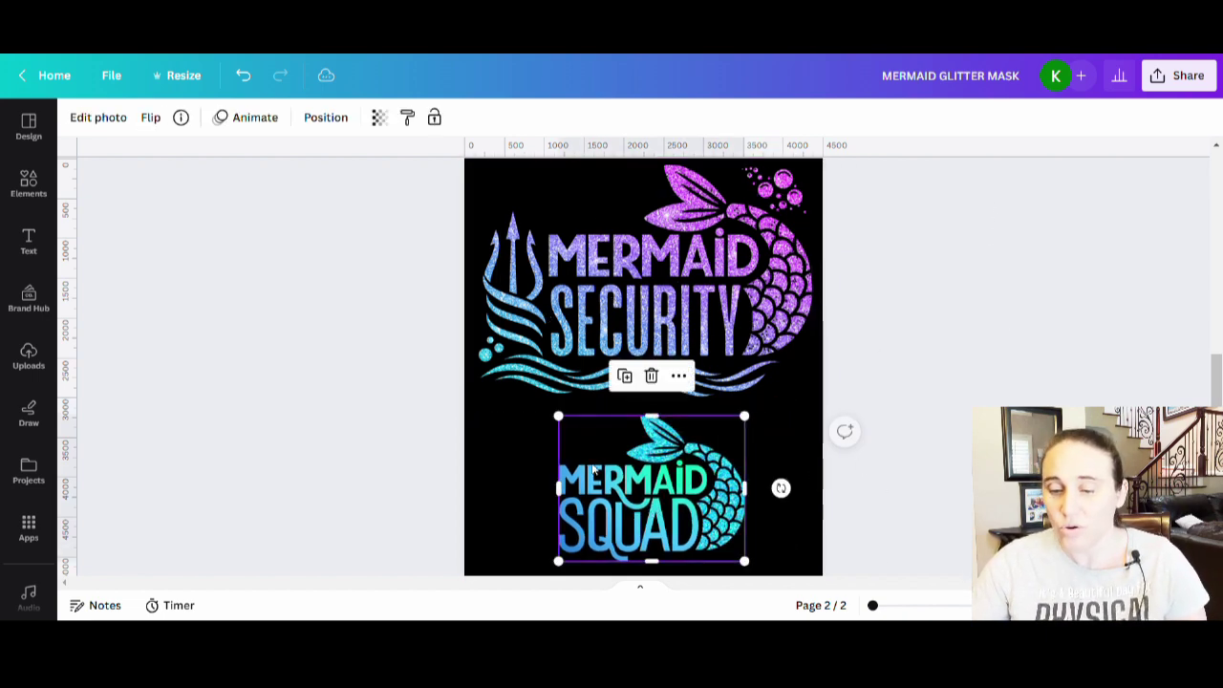
pyautogui.press('Delete')
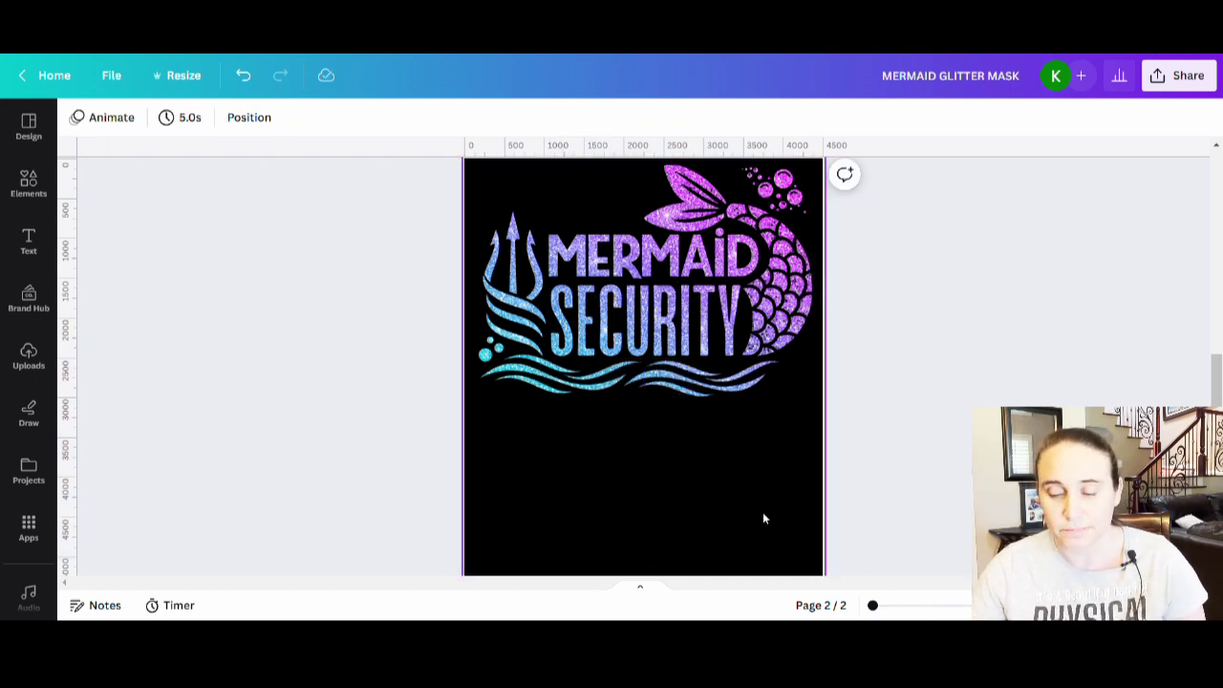
pyautogui.click(762, 518)
pyautogui.scroll(2, 892, 502)
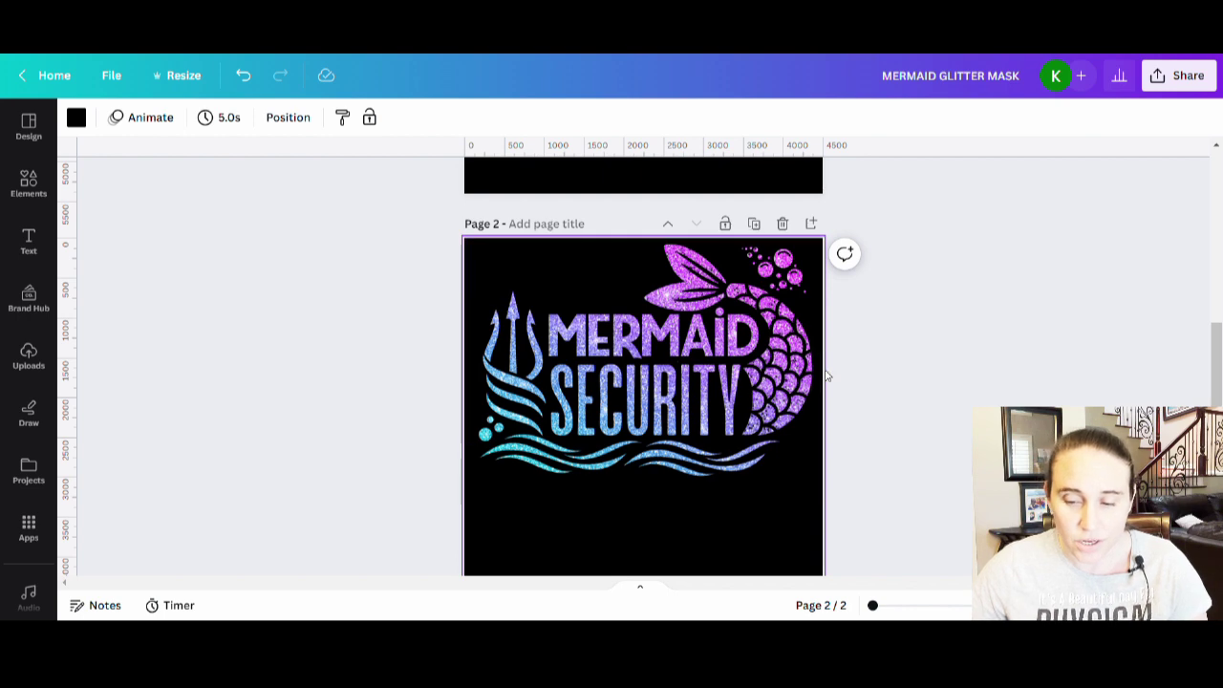